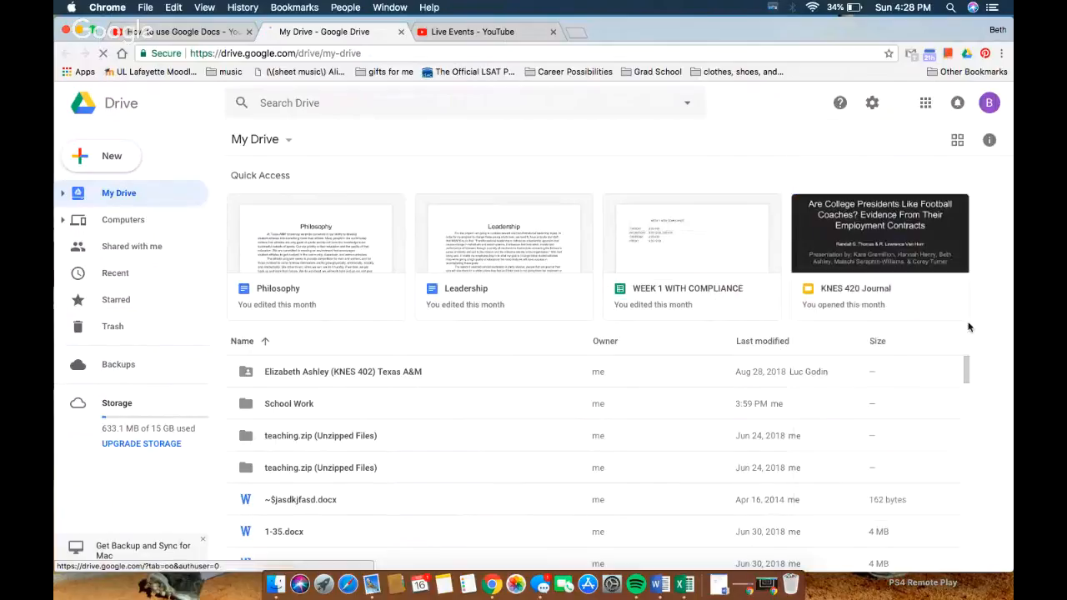
Create a new blank Google Sheets spreadsheet in My Drive and name it Grades.
{"action": "left_click", "coordinate": [109, 165]}
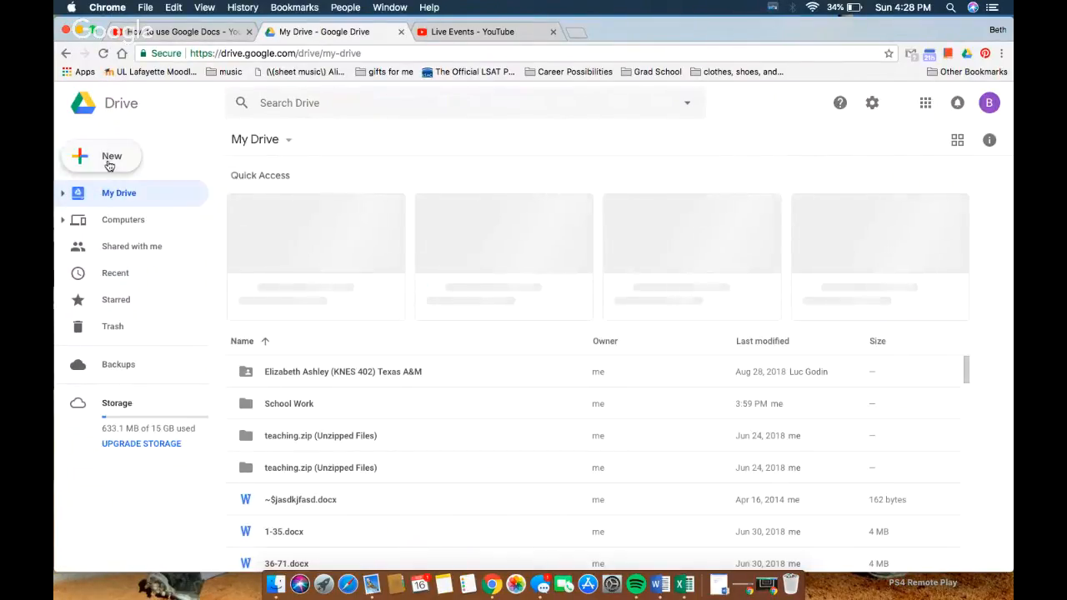
{"action": "left_click", "coordinate": [107, 163]}
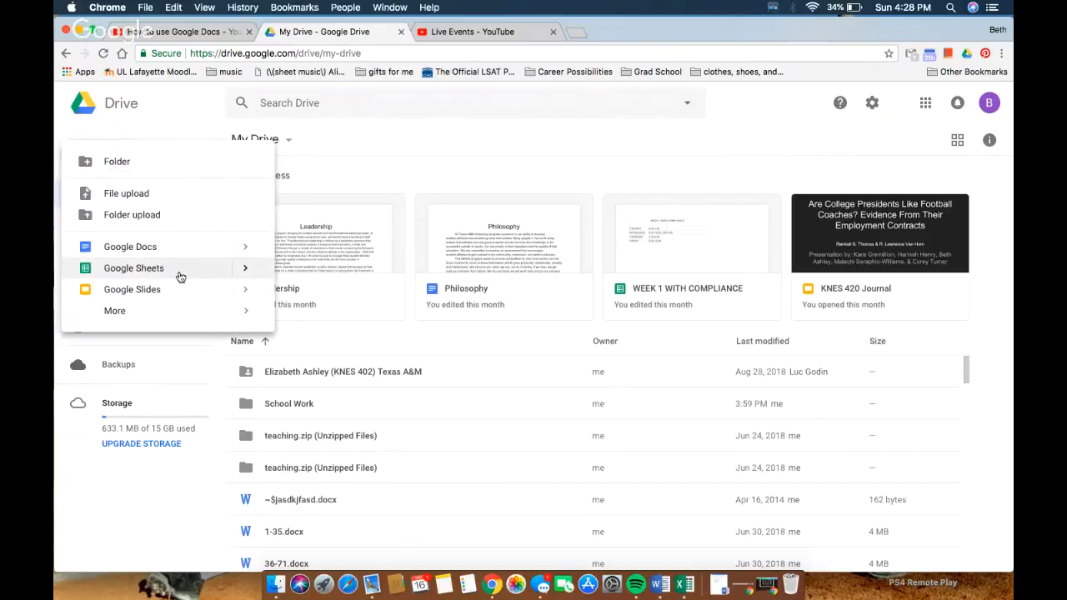
{"action": "left_click", "coordinate": [179, 275]}
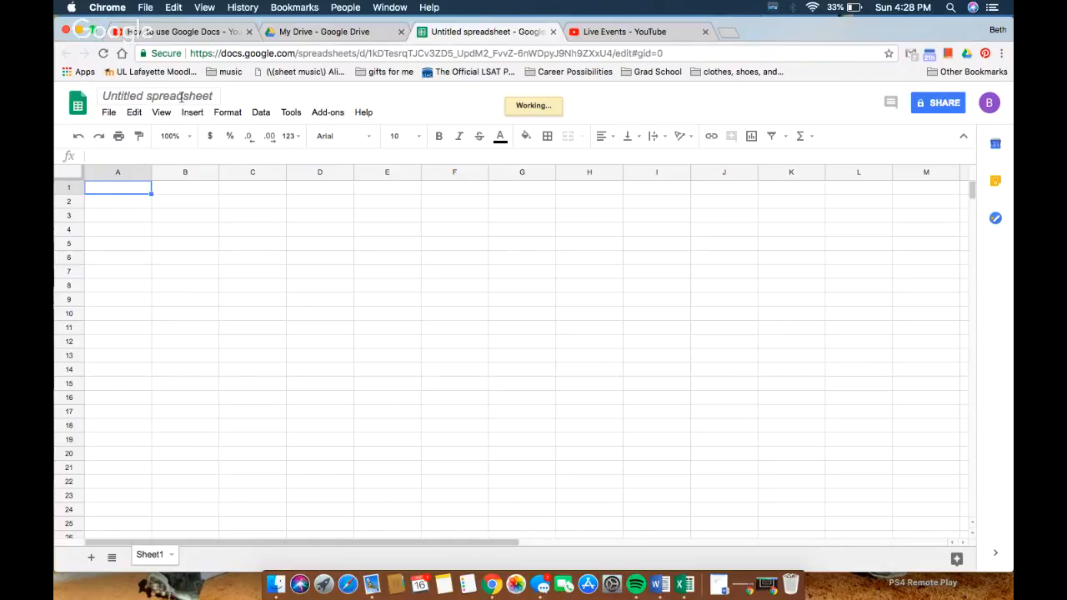
{"action": "double_click", "coordinate": [182, 97]}
{"action": "triple_click", "coordinate": [186, 98]}
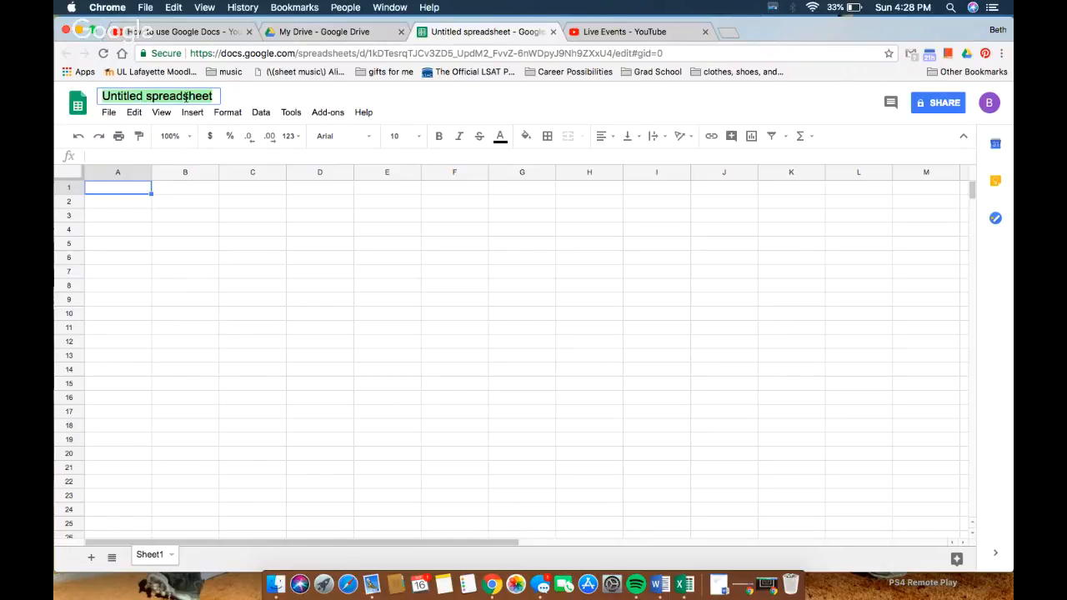
{"action": "type", "text": "Grades"}
Enter the heading Freshman in cell A1.
{"action": "left_click", "coordinate": [136, 190]}
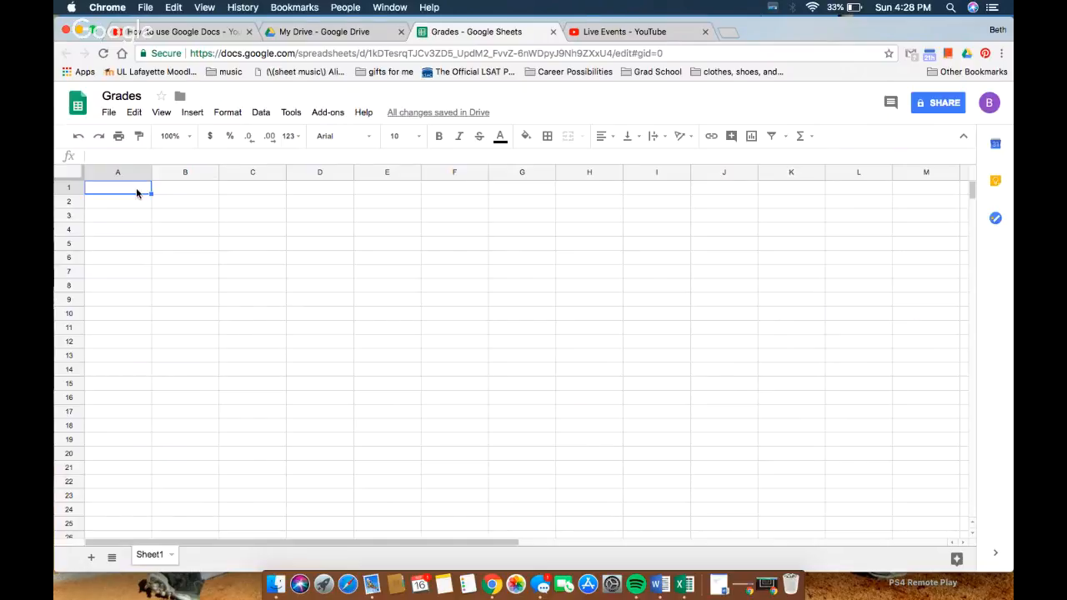
{"action": "type", "text": "Freshman"}
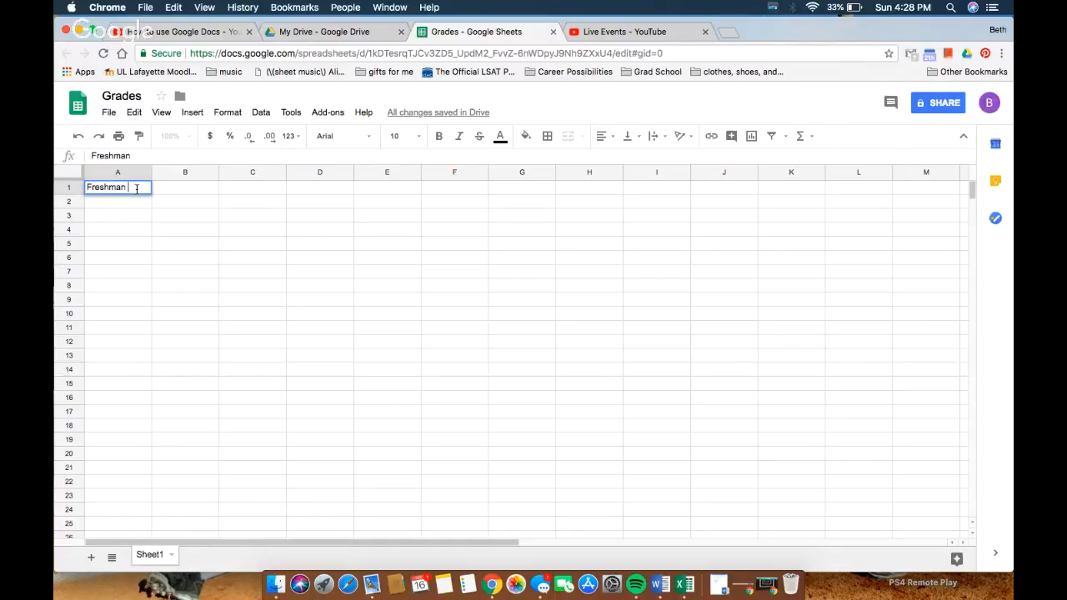
{"action": "key", "text": "Tab"}
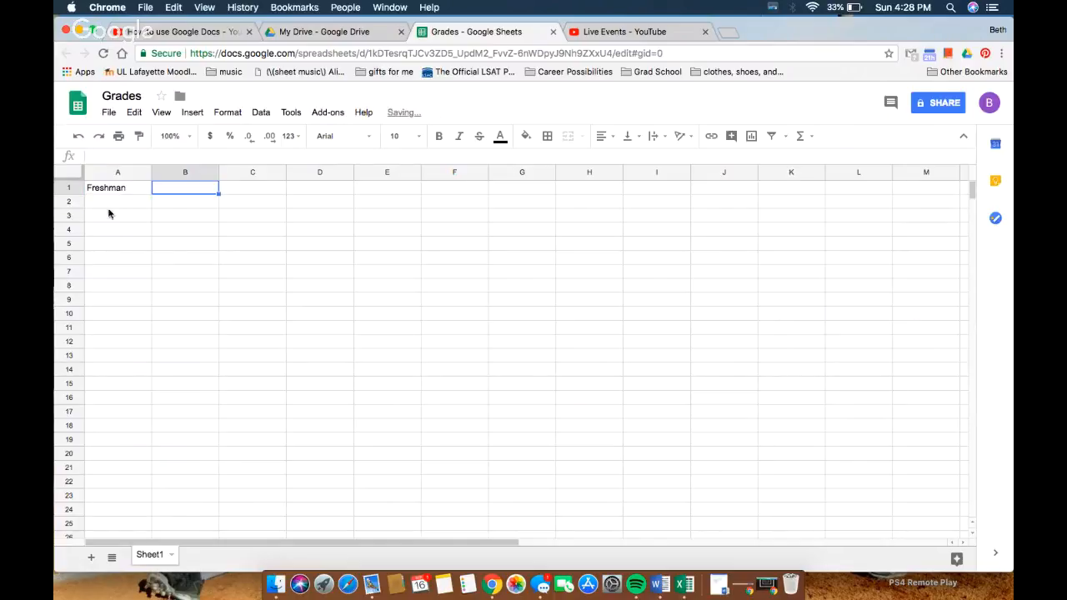
List the subjects Math, Science, English and History in cells A2 to A5 under the Freshman heading.
{"action": "left_click", "coordinate": [128, 200]}
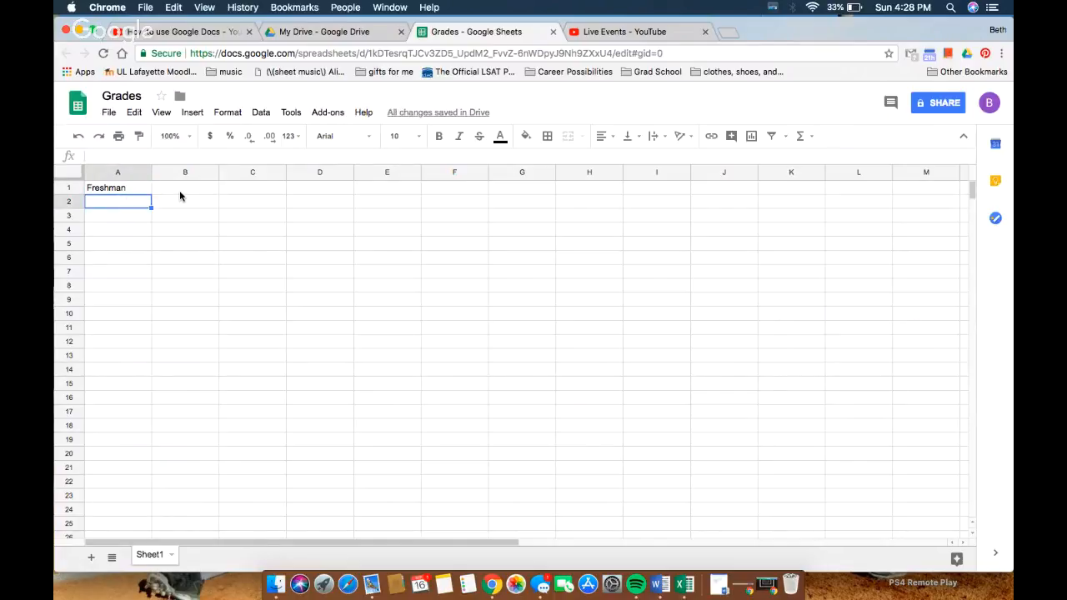
{"action": "type", "text": "Math"}
{"action": "key", "text": "Return"}
{"action": "type", "text": "Science"}
{"action": "key", "text": "Return"}
{"action": "type", "text": "En"}
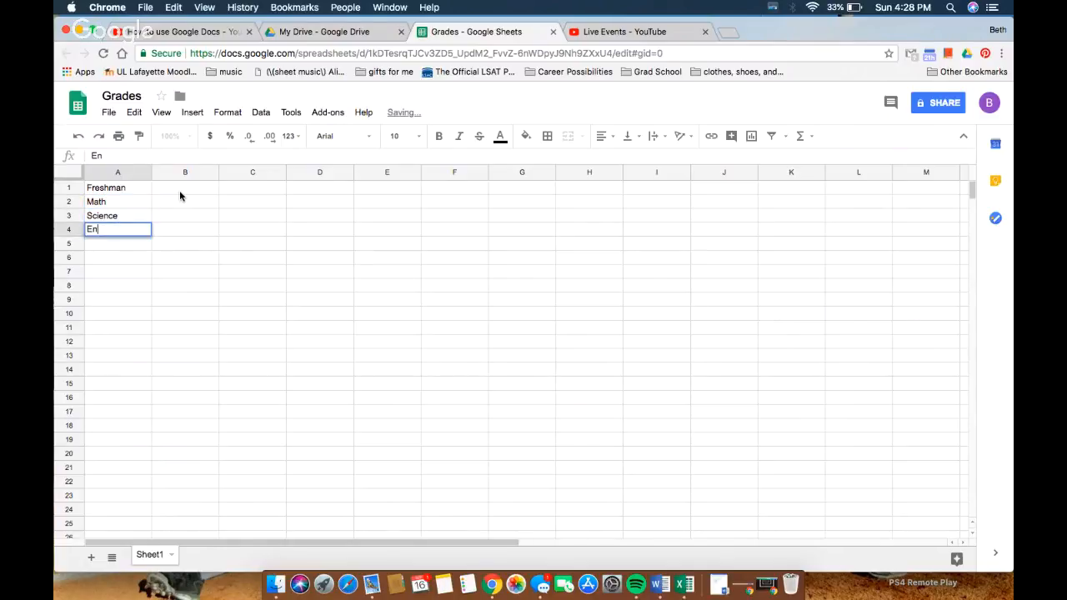
{"action": "type", "text": "glish"}
{"action": "key", "text": "Return"}
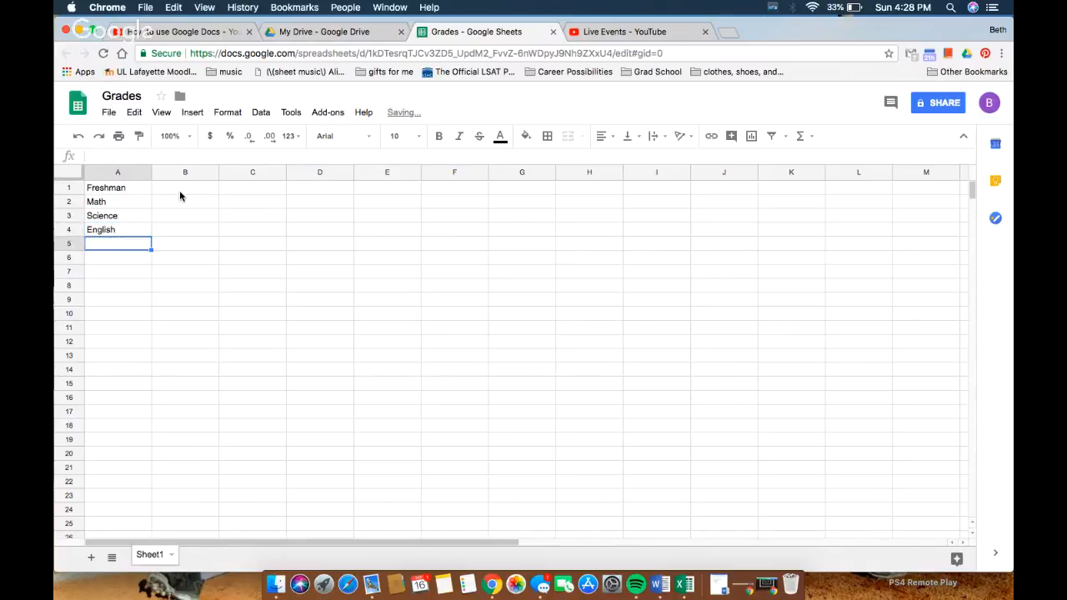
{"action": "type", "text": "History"}
{"action": "key", "text": "Return"}
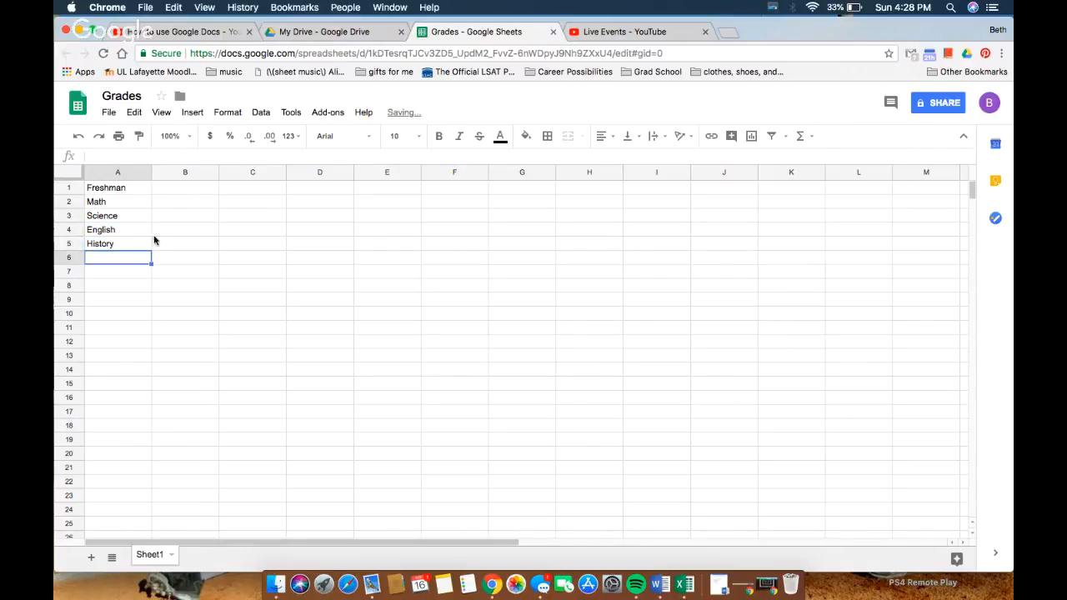
Enter the Freshman grades 97, 90, 85 and 80 in cells B2 to B5 beside the subjects.
{"action": "left_click", "coordinate": [173, 203]}
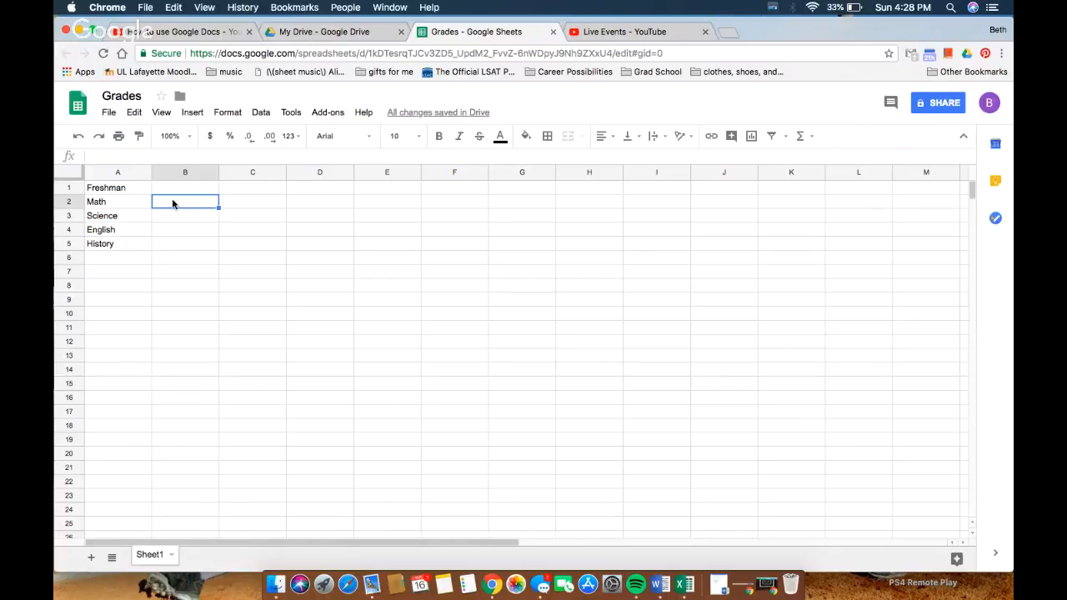
{"action": "type", "text": "90"}
{"action": "key", "text": "Return"}
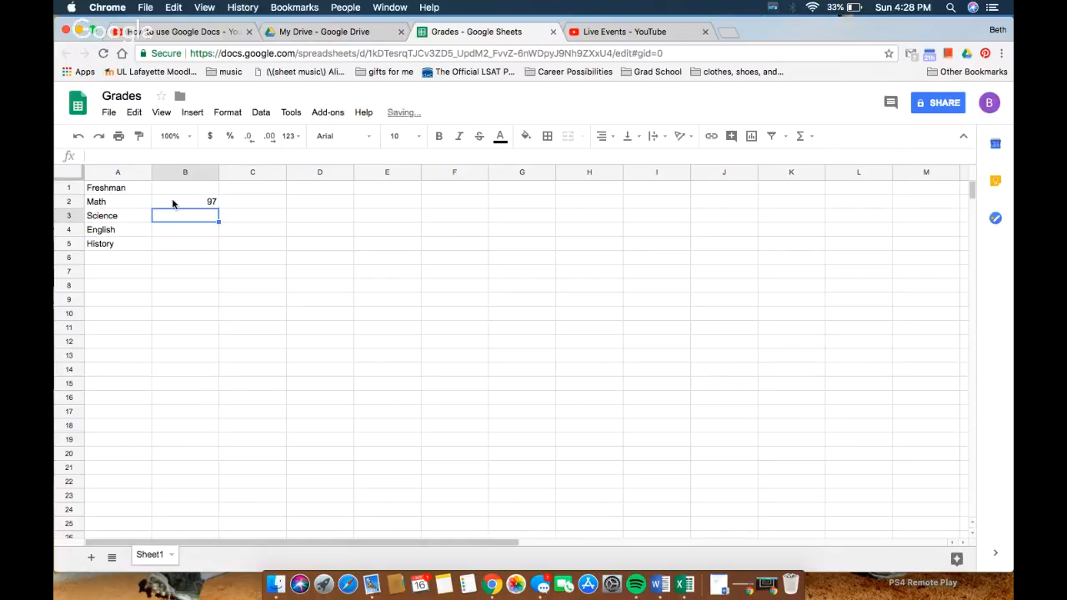
{"action": "type", "text": "90"}
{"action": "key", "text": "Return"}
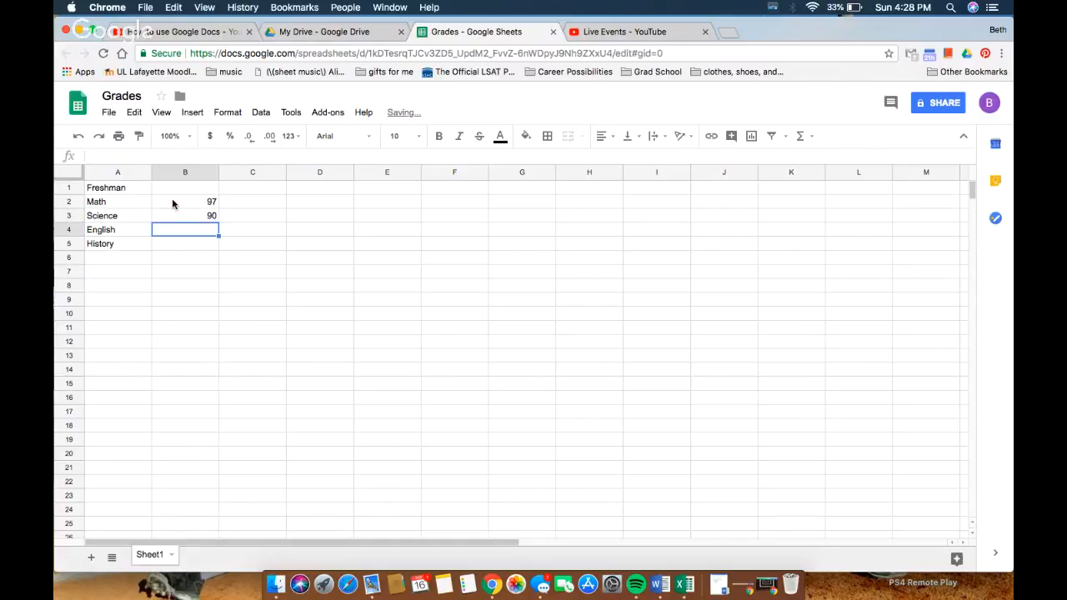
{"action": "type", "text": "85"}
{"action": "key", "text": "Return"}
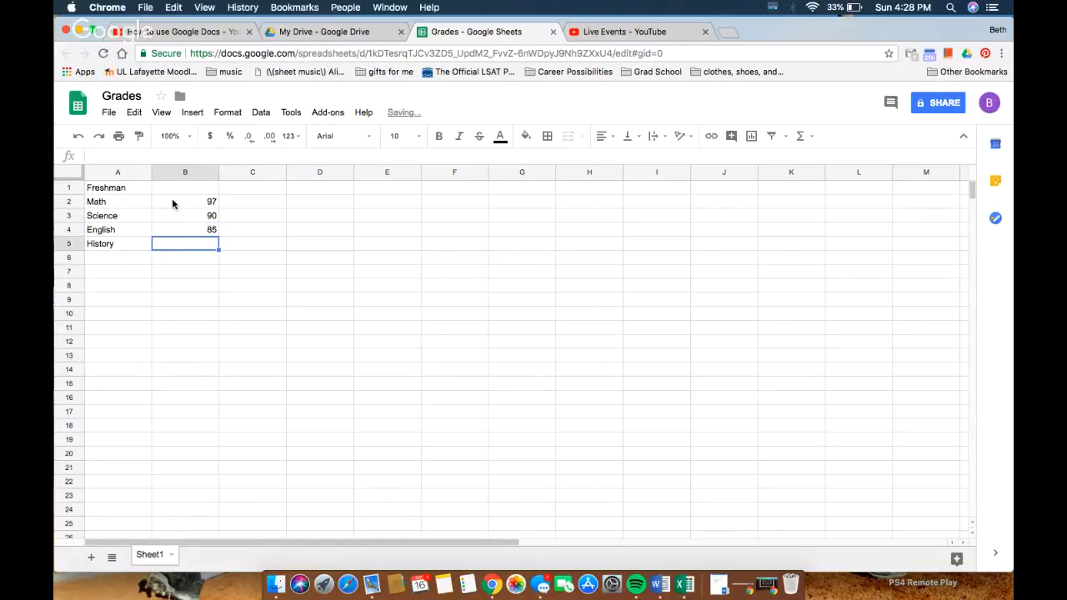
{"action": "type", "text": "80"}
{"action": "key", "text": "Return"}
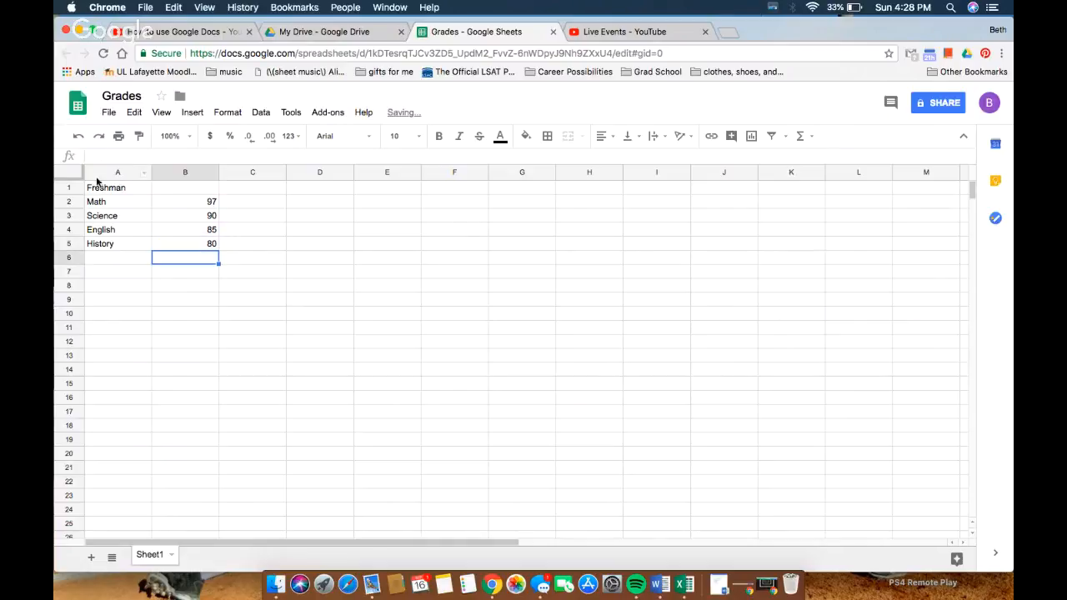
Merge cells A1 and B1 and center the Freshman heading across them.
{"action": "left_click_drag", "start_coordinate": [120, 189], "coordinate": [159, 194]}
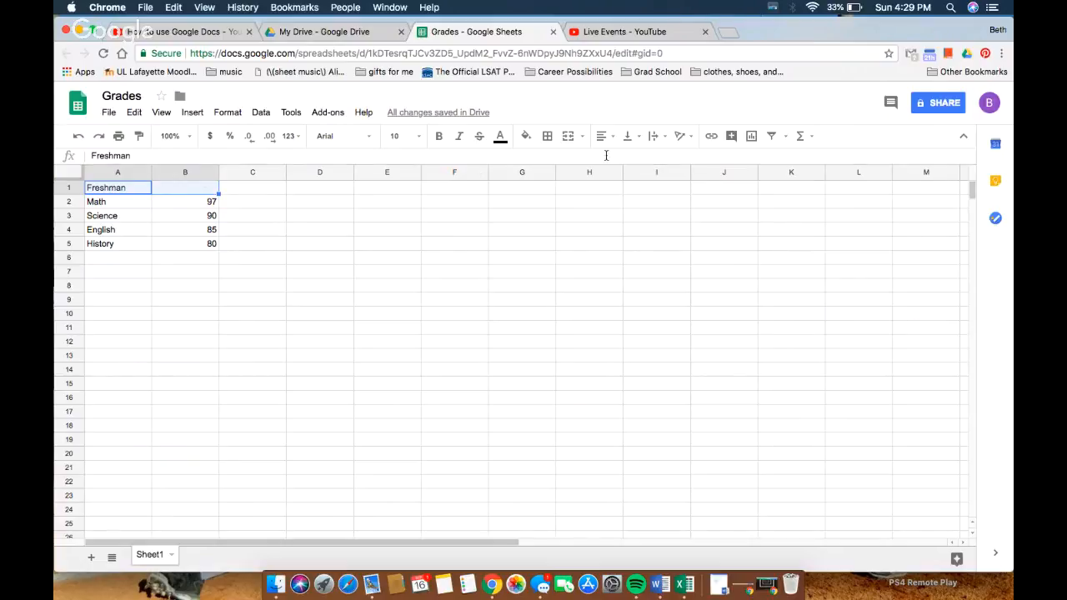
{"action": "left_click", "coordinate": [568, 136]}
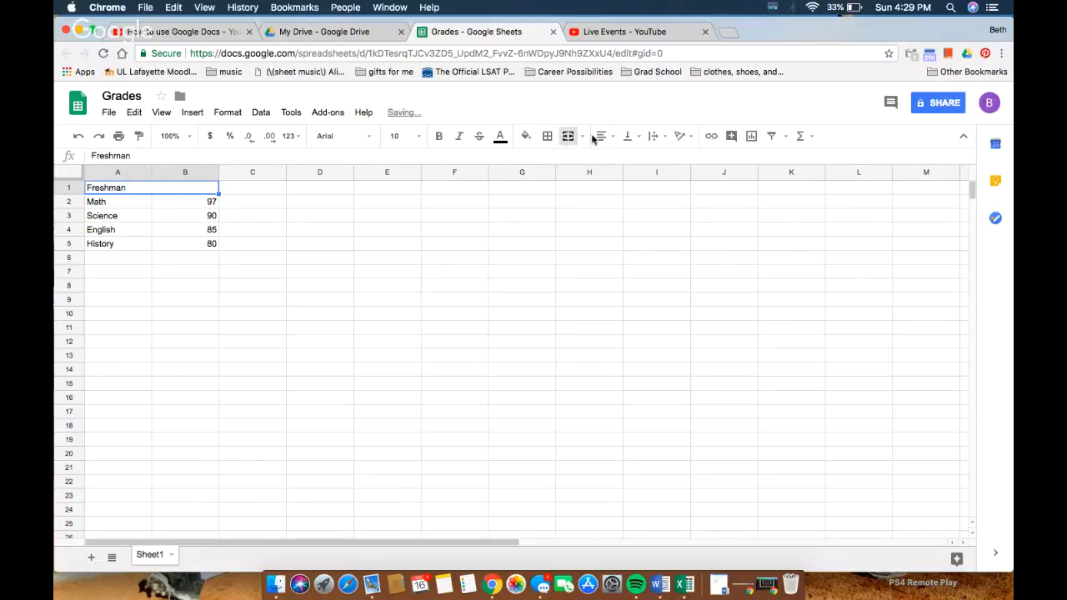
{"action": "left_click", "coordinate": [606, 140]}
{"action": "left_click", "coordinate": [621, 157]}
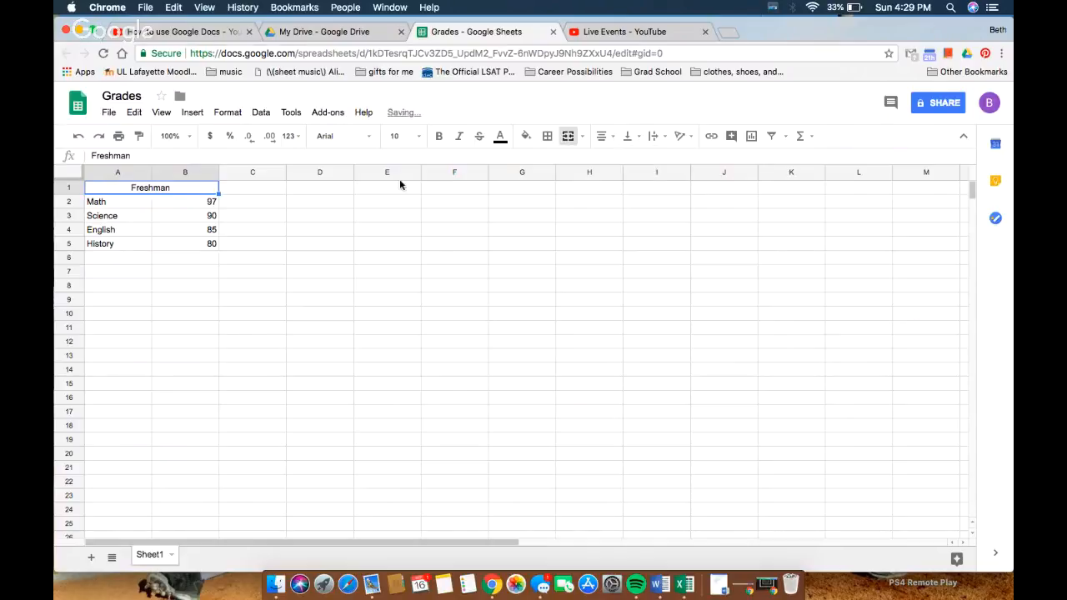
{"action": "left_click", "coordinate": [183, 230]}
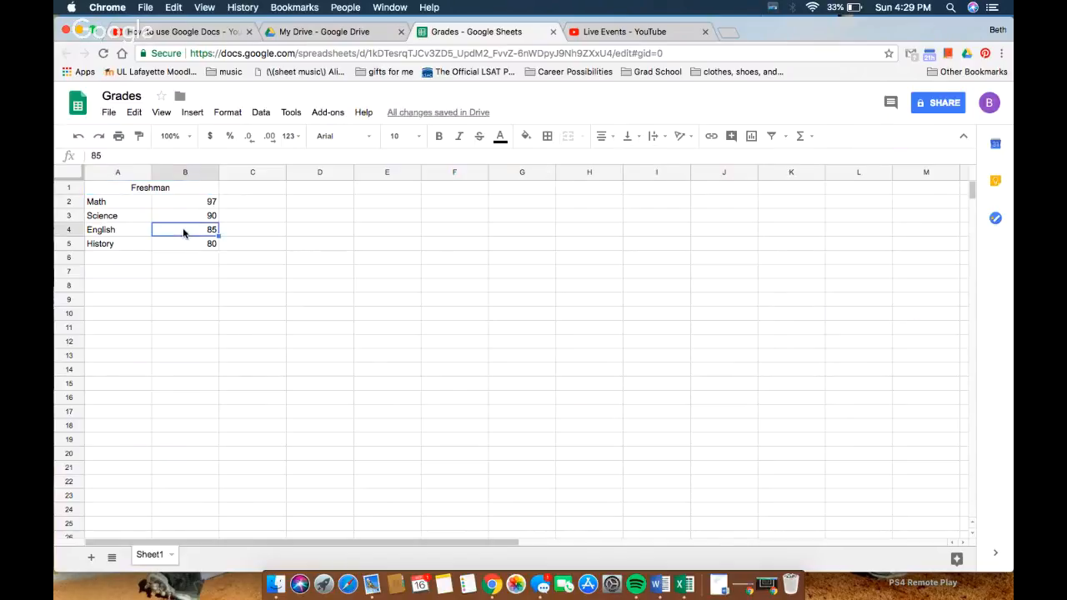
Apply thick, solid, dark green borders to all cells of the Freshman table, A1:B5.
{"action": "left_click_drag", "start_coordinate": [102, 191], "coordinate": [165, 249]}
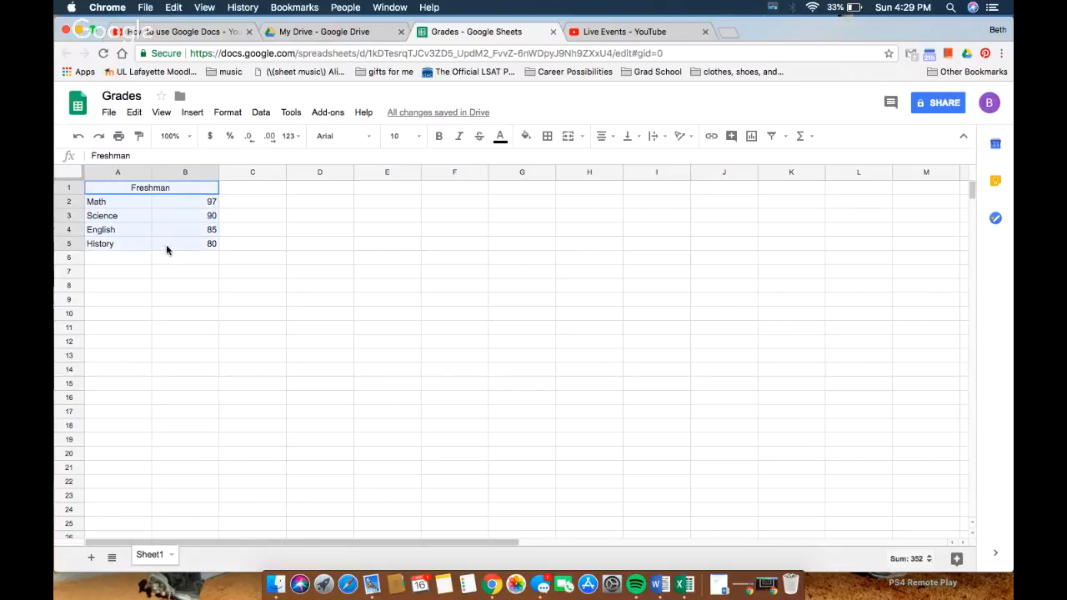
{"action": "left_click", "coordinate": [547, 136]}
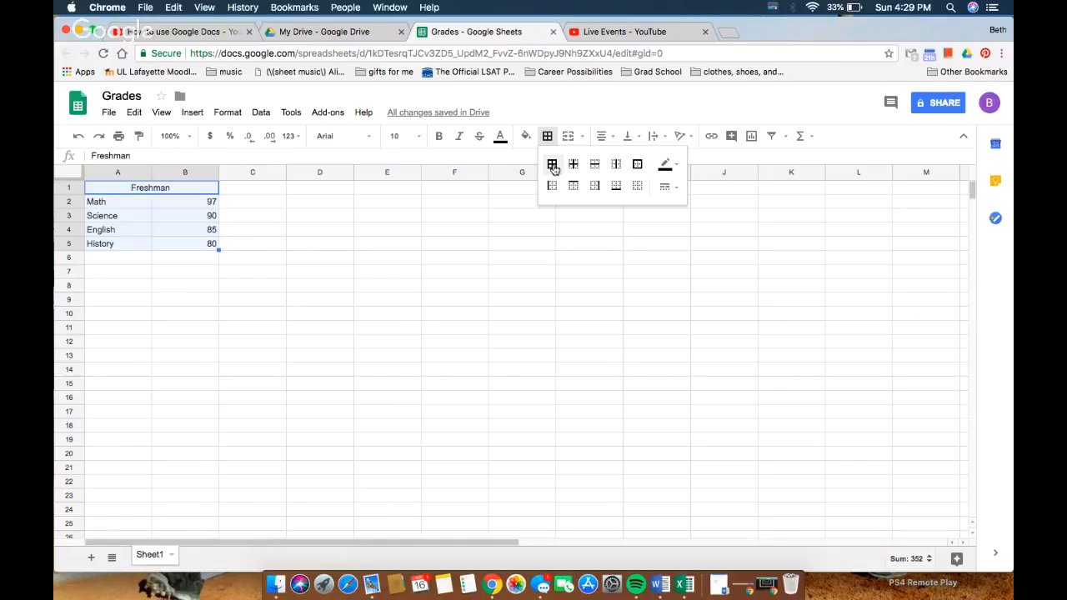
{"action": "left_click", "coordinate": [553, 166]}
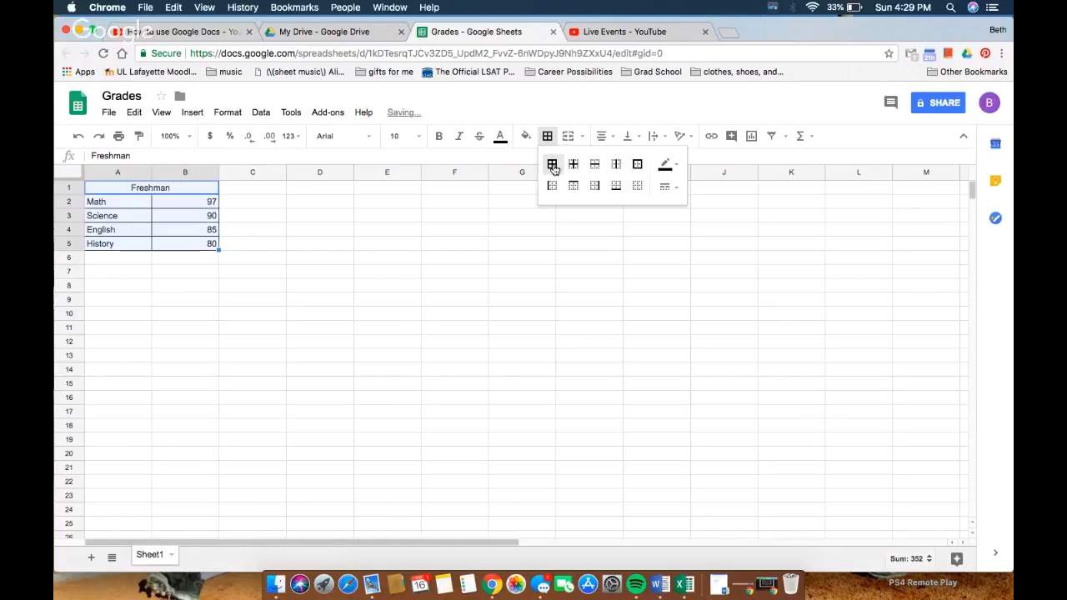
{"action": "left_click", "coordinate": [666, 166]}
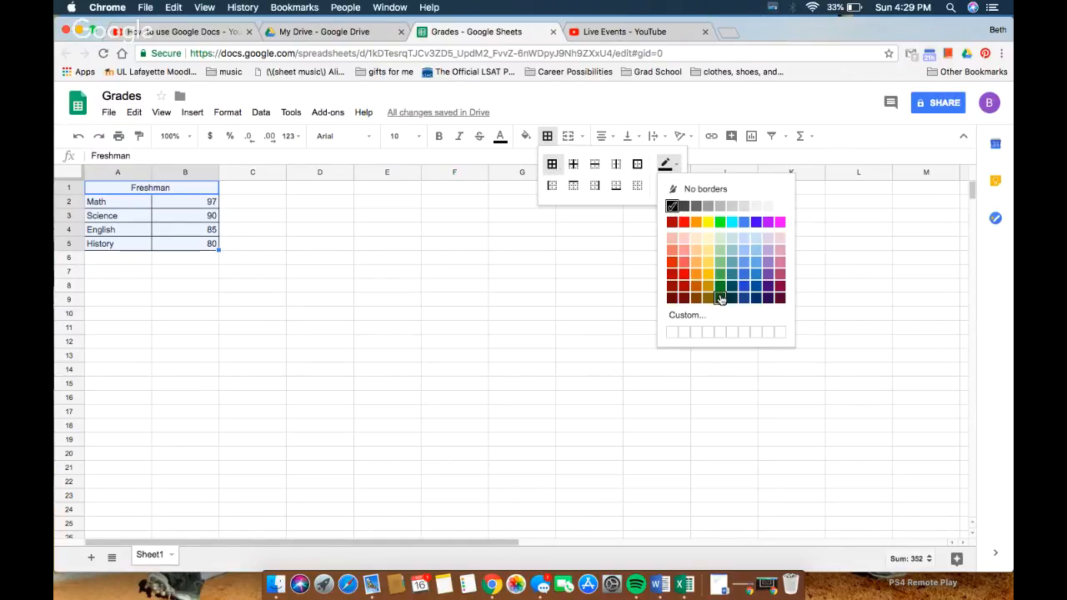
{"action": "left_click", "coordinate": [720, 292]}
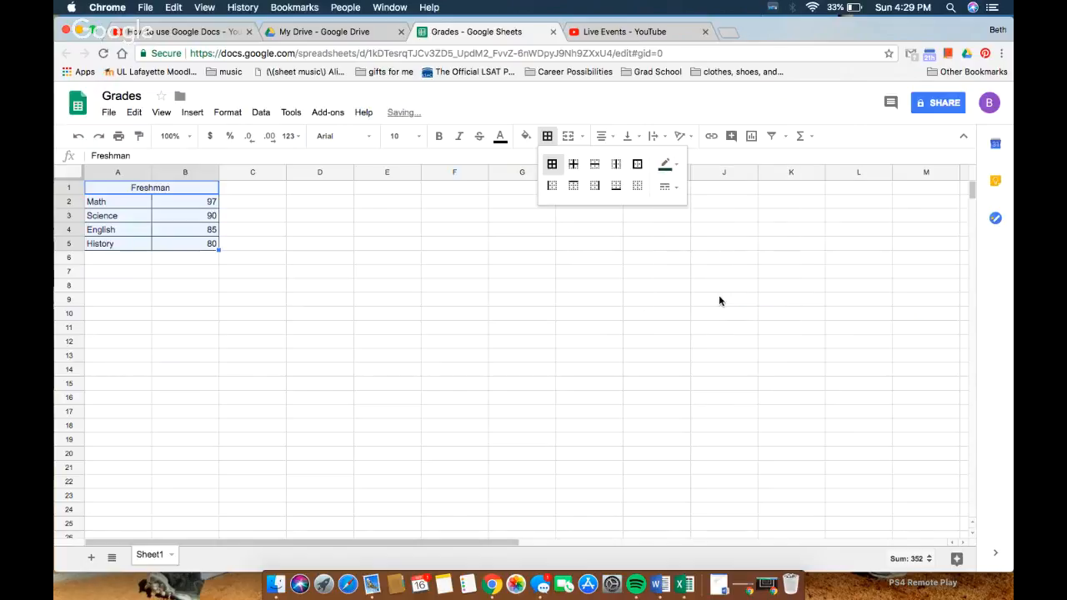
{"action": "left_click", "coordinate": [678, 191]}
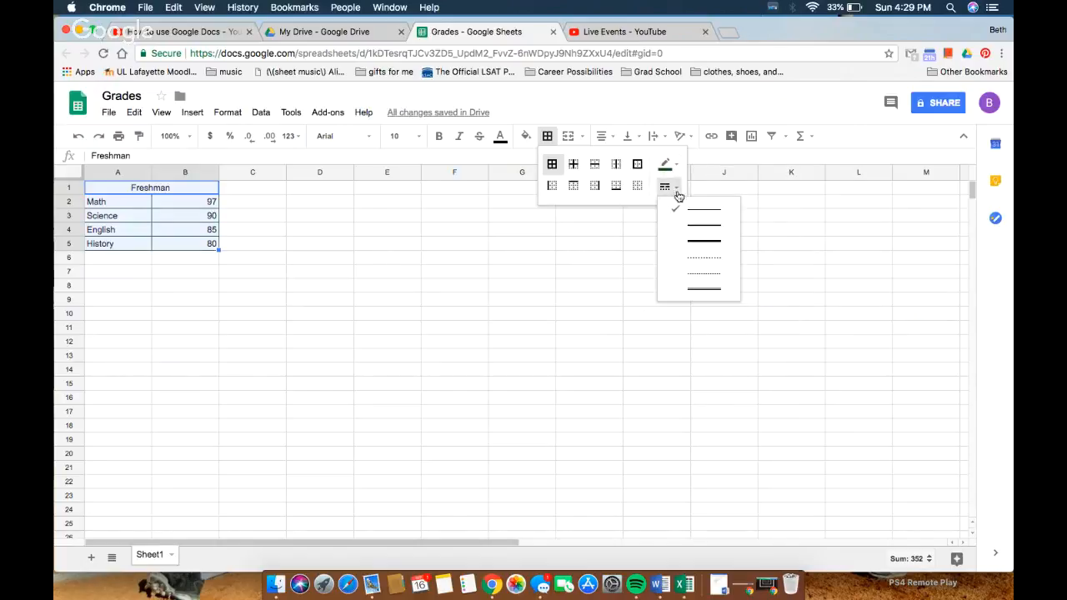
{"action": "left_click", "coordinate": [713, 241]}
{"action": "left_click", "coordinate": [354, 220]}
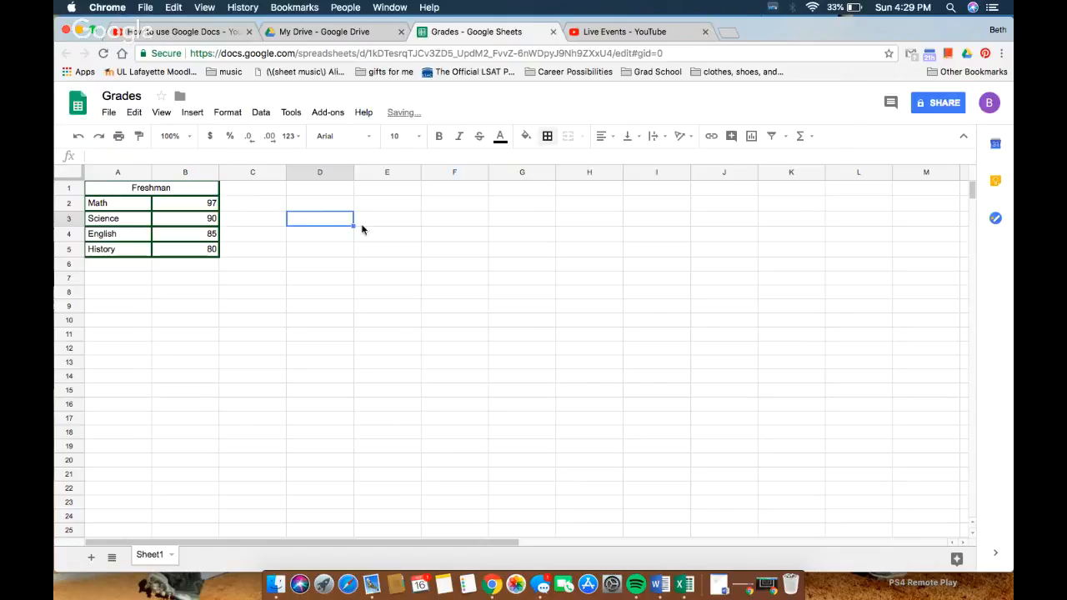
Enter the heading Senior in cell D1 for a second grade table.
{"action": "left_click", "coordinate": [339, 190]}
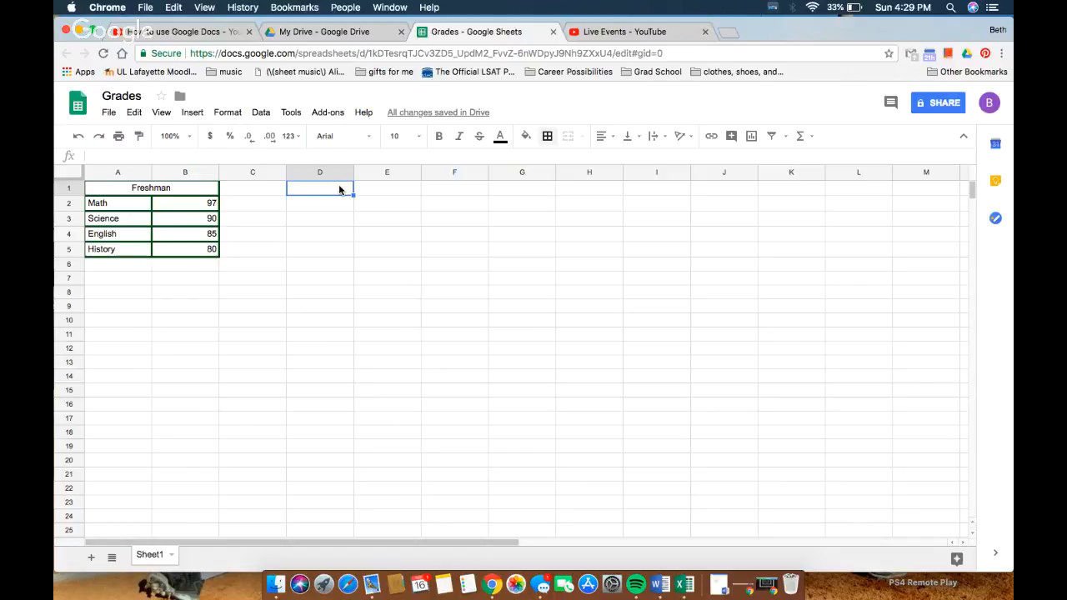
{"action": "type", "text": "Sp"}
{"action": "type", "text": "eni"}
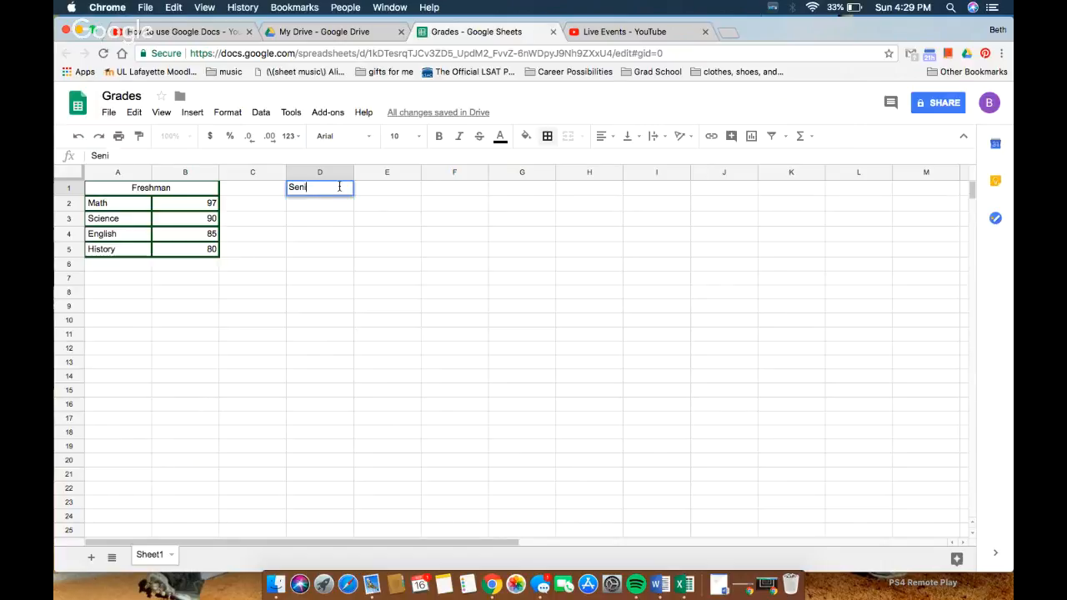
{"action": "type", "text": "or Ye"}
{"action": "key", "text": "Return"}
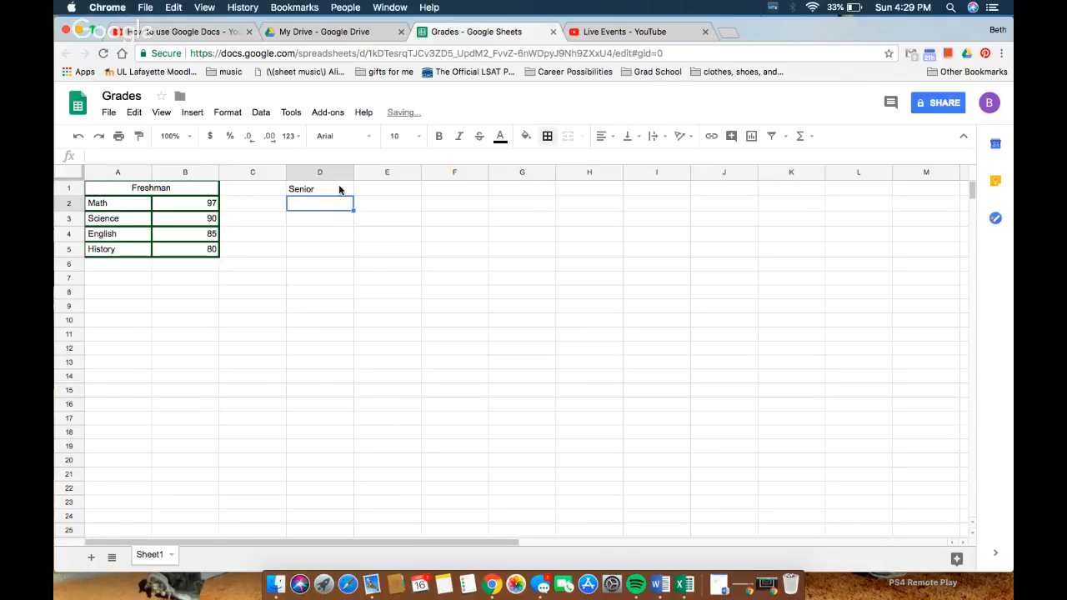
List the subjects Math, Science, English and History in cells D2 to D5 under the Senior heading.
{"action": "type", "text": "Math"}
{"action": "key", "text": "Return"}
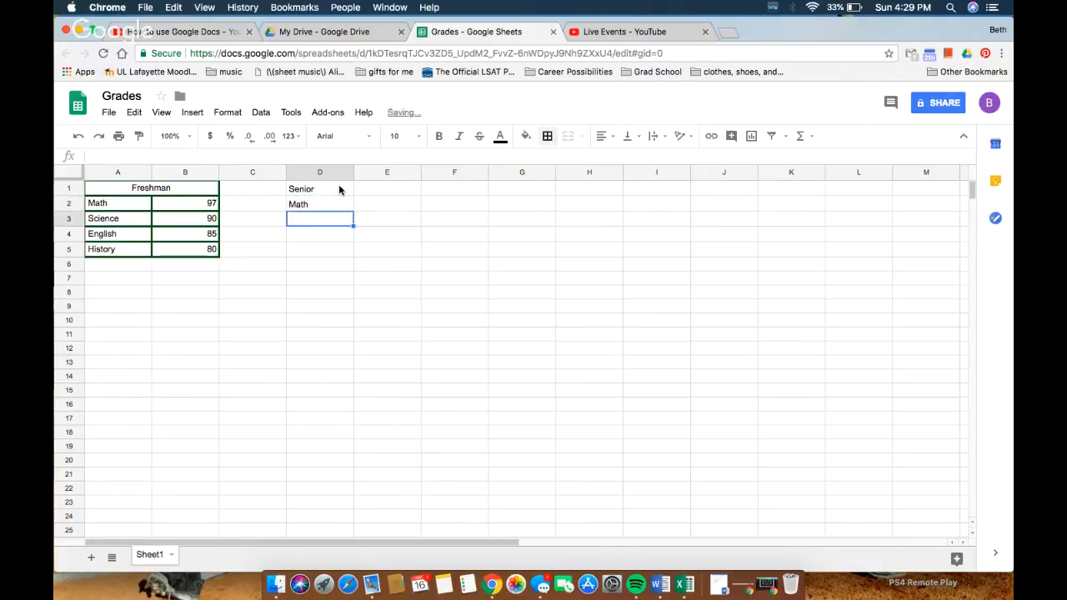
{"action": "type", "text": "Science"}
{"action": "key", "text": "Return"}
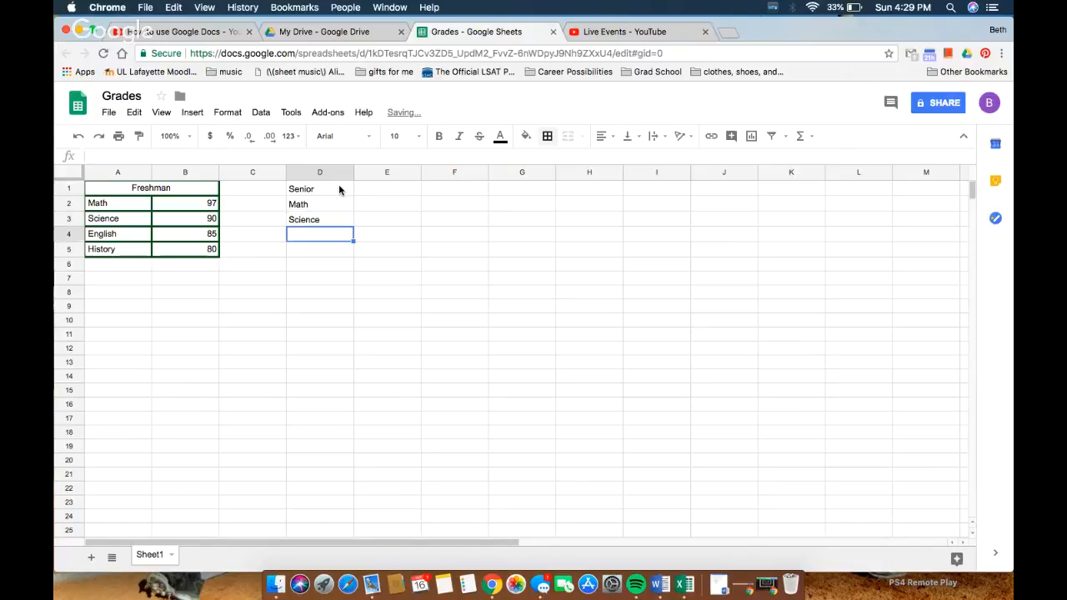
{"action": "type", "text": "English"}
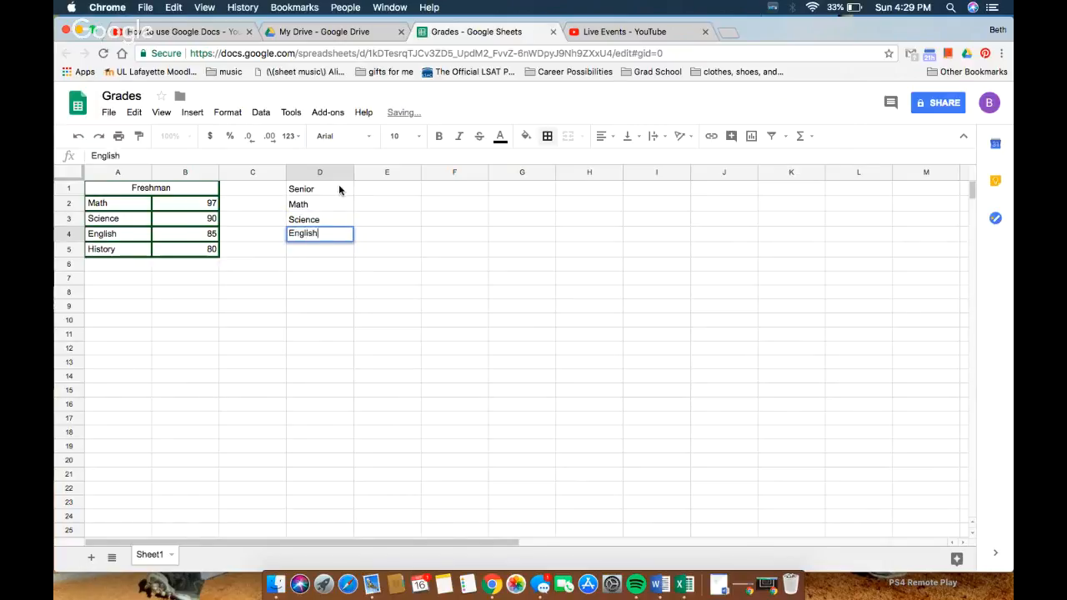
{"action": "key", "text": "Return"}
{"action": "type", "text": "History"}
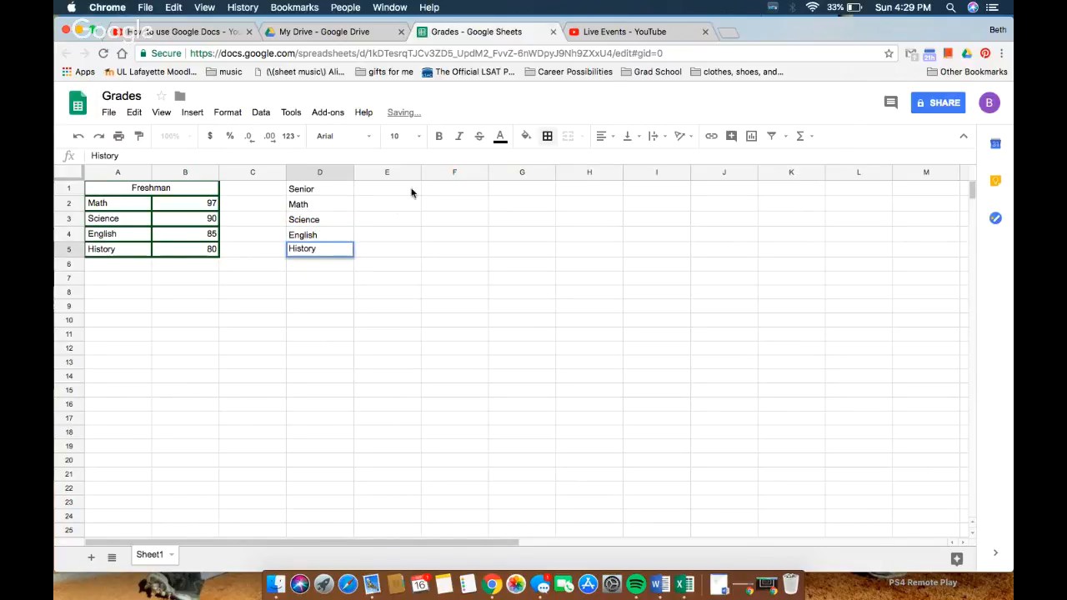
{"action": "left_click", "coordinate": [392, 206]}
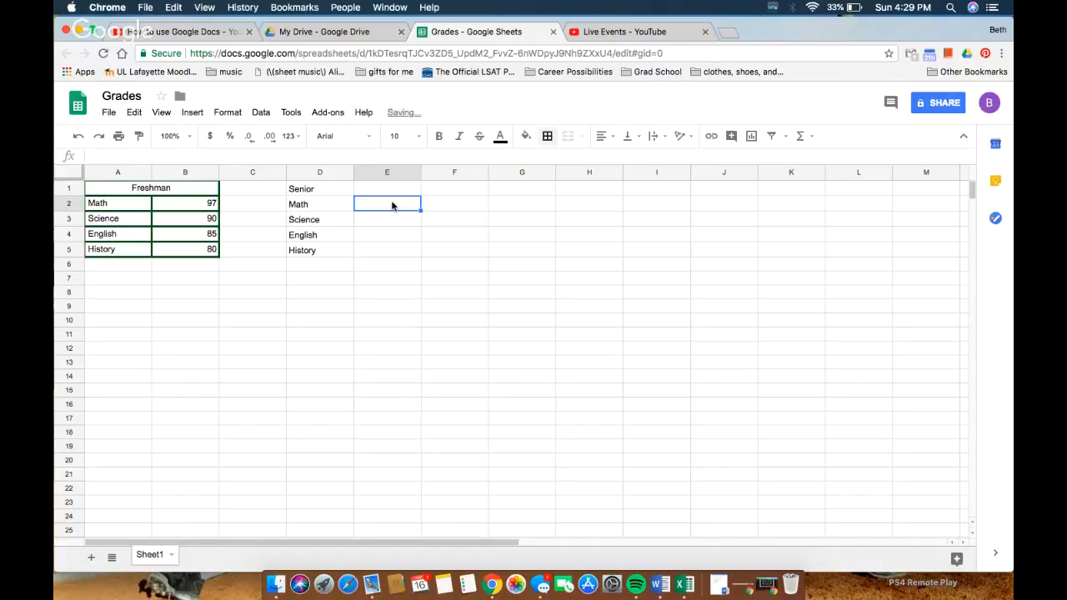
Enter the Senior grades 90, 85, 80 and 75 for Math, Science, English and History in cells E2 to E5.
{"action": "type", "text": "90"}
{"action": "key", "text": "Return"}
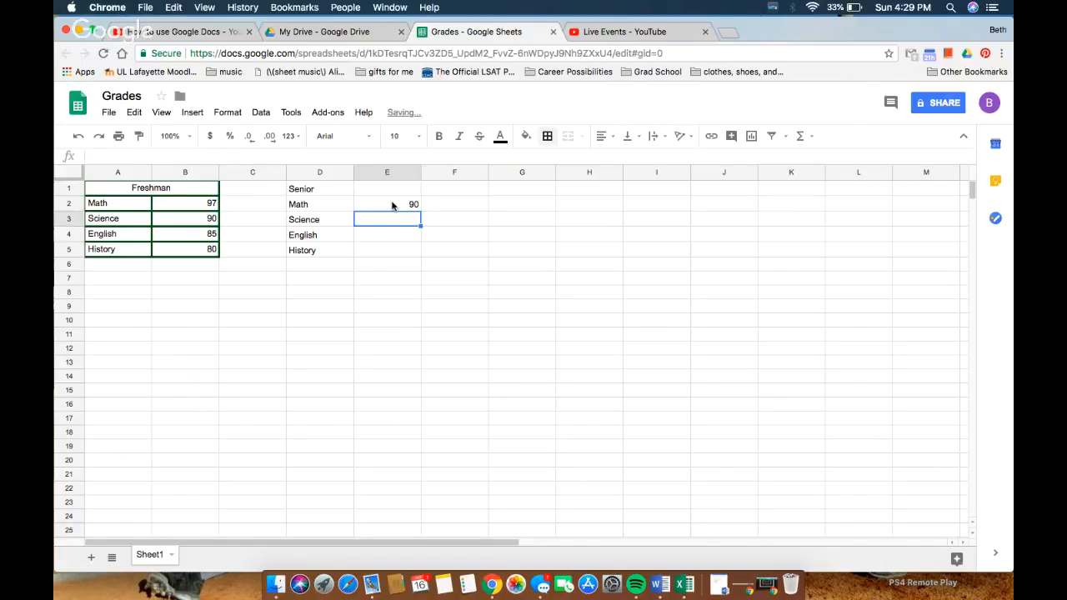
{"action": "type", "text": "85"}
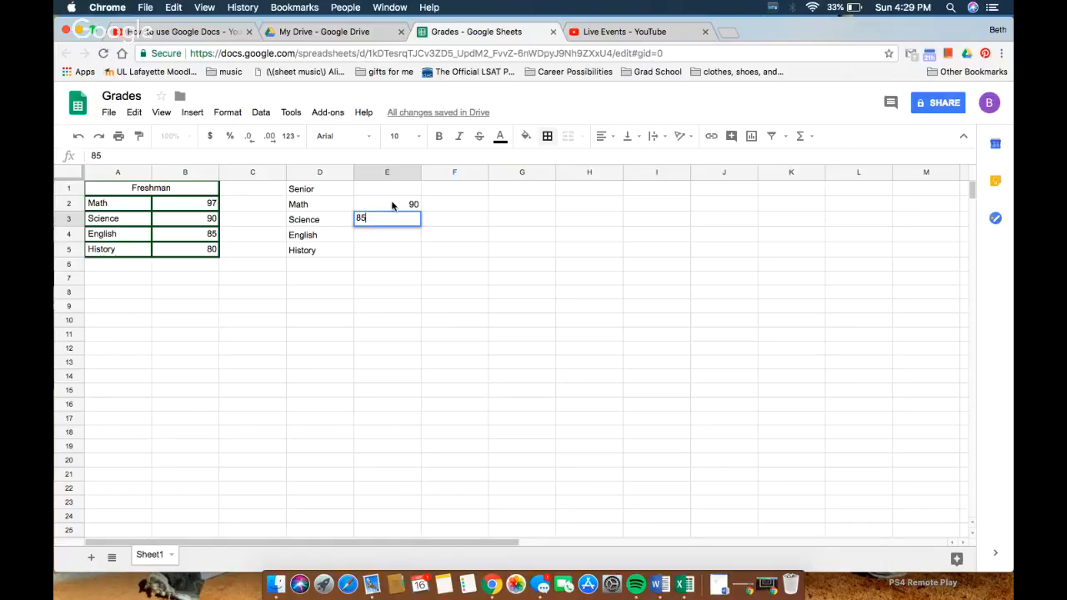
{"action": "key", "text": "Return"}
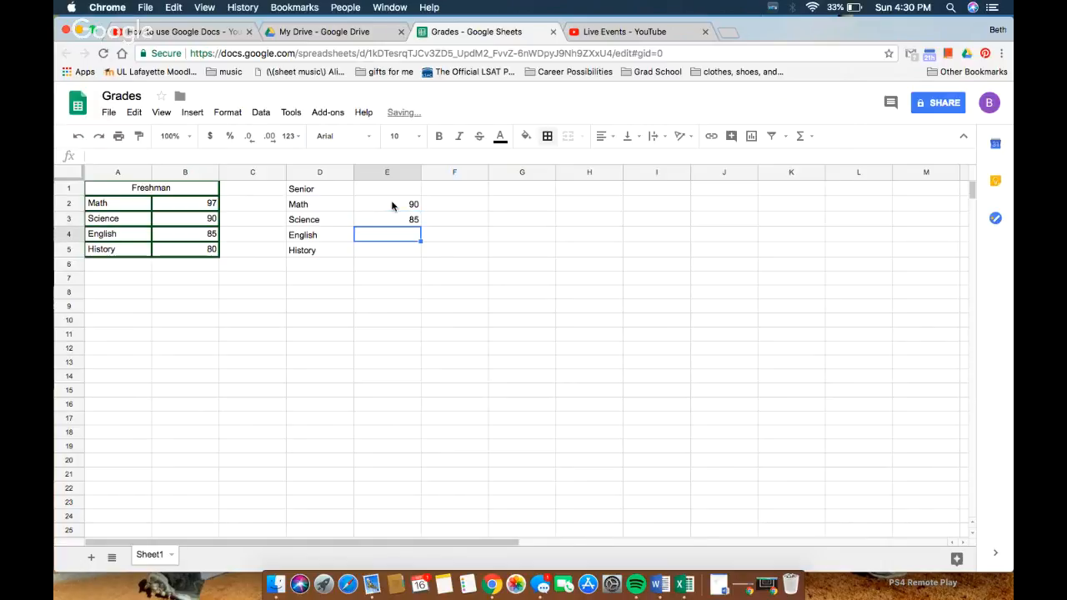
{"action": "type", "text": "80"}
{"action": "key", "text": "Return"}
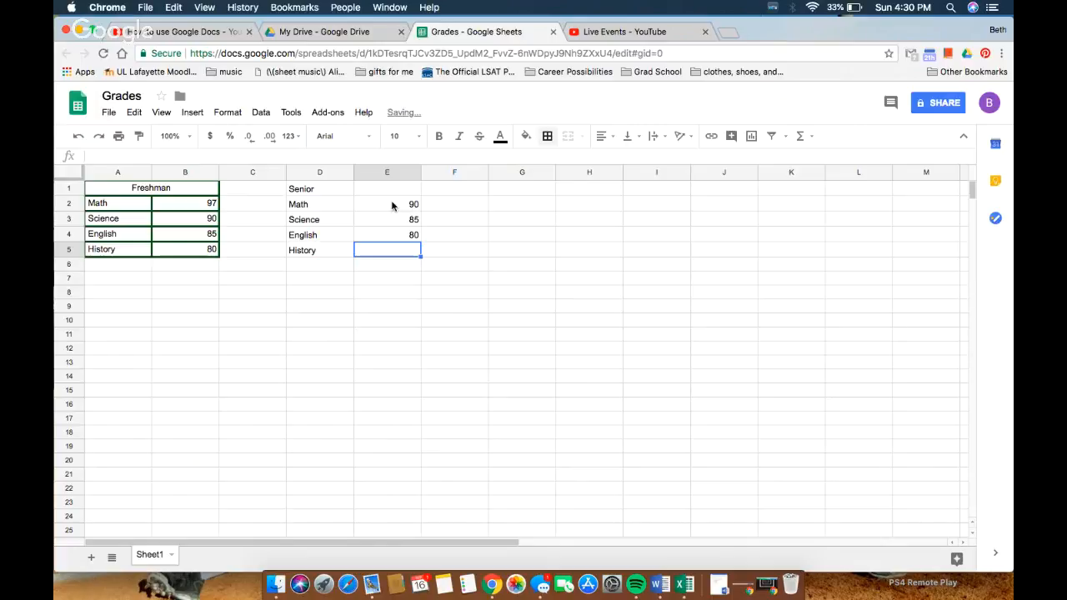
{"action": "type", "text": "75"}
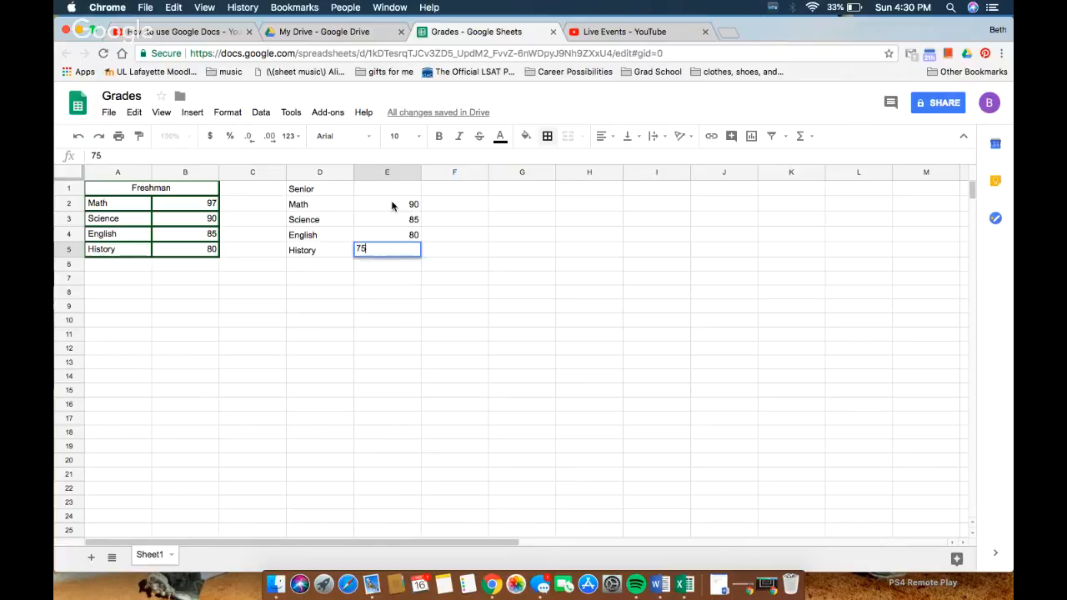
{"action": "key", "text": "Return"}
Merge cells D1 and E1 and center the Senior heading across them.
{"action": "left_click_drag", "start_coordinate": [307, 190], "coordinate": [412, 194]}
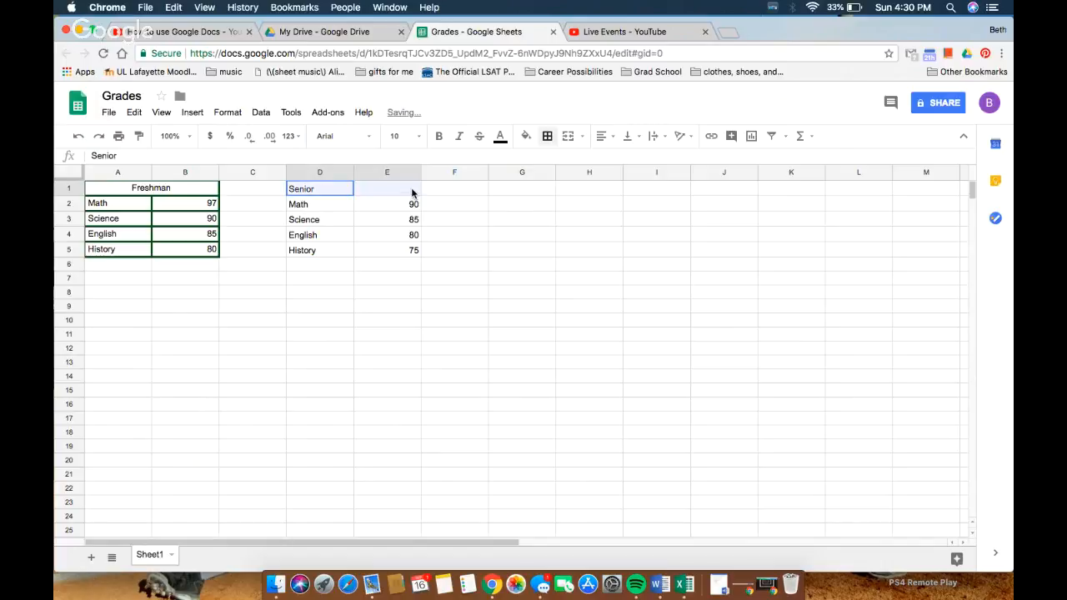
{"action": "left_click", "coordinate": [572, 138]}
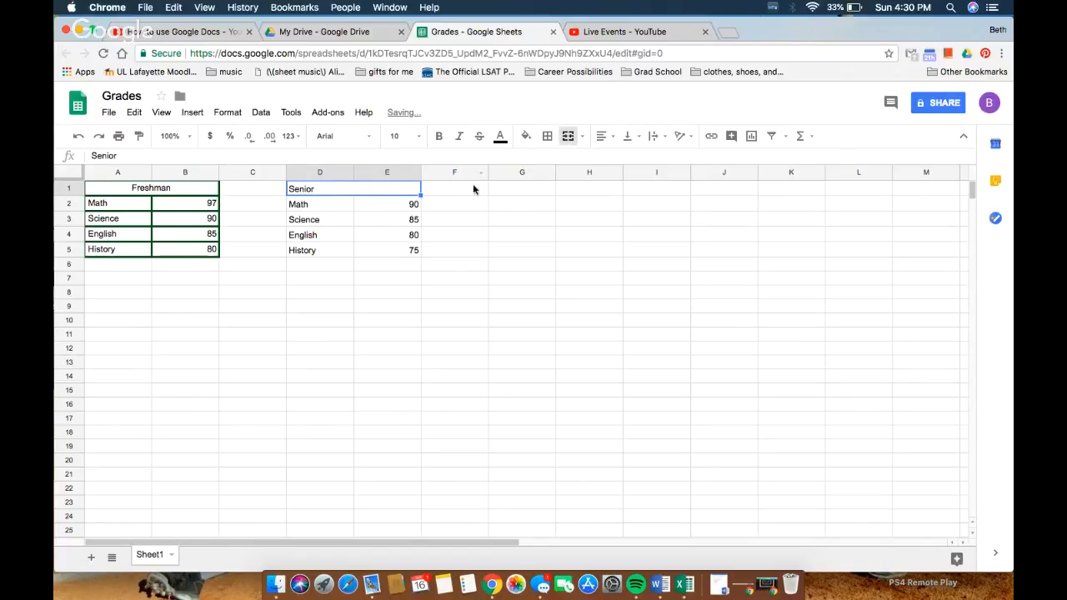
{"action": "left_click", "coordinate": [612, 137]}
{"action": "left_click", "coordinate": [623, 158]}
Apply the thick dark green borders to all cells of the Senior table, D1:E5.
{"action": "left_click_drag", "start_coordinate": [300, 195], "coordinate": [382, 250]}
{"action": "left_click", "coordinate": [547, 136]}
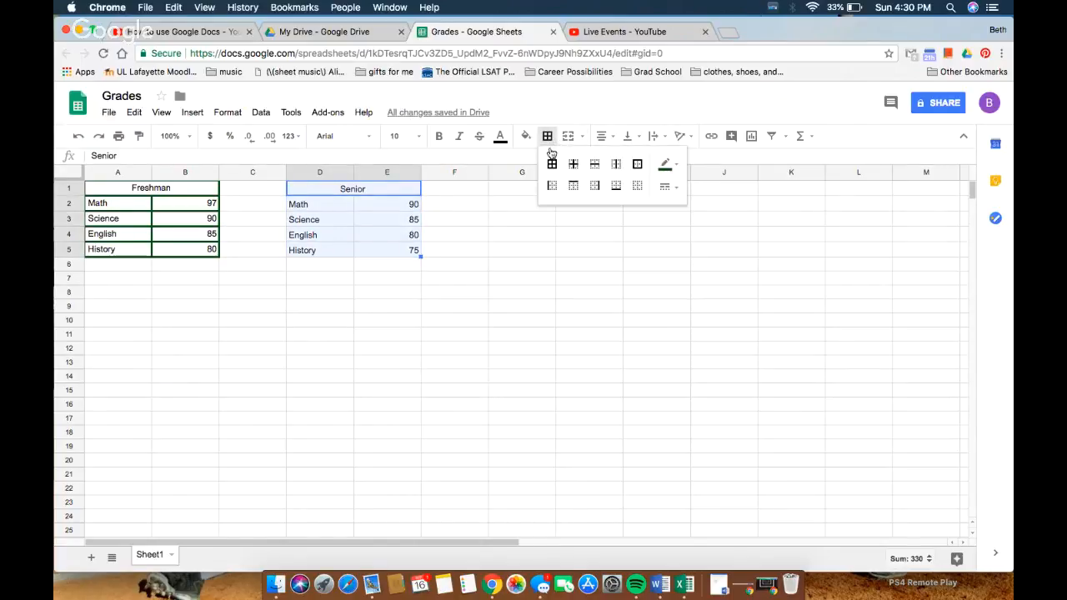
{"action": "left_click", "coordinate": [552, 164]}
{"action": "left_click", "coordinate": [457, 236]}
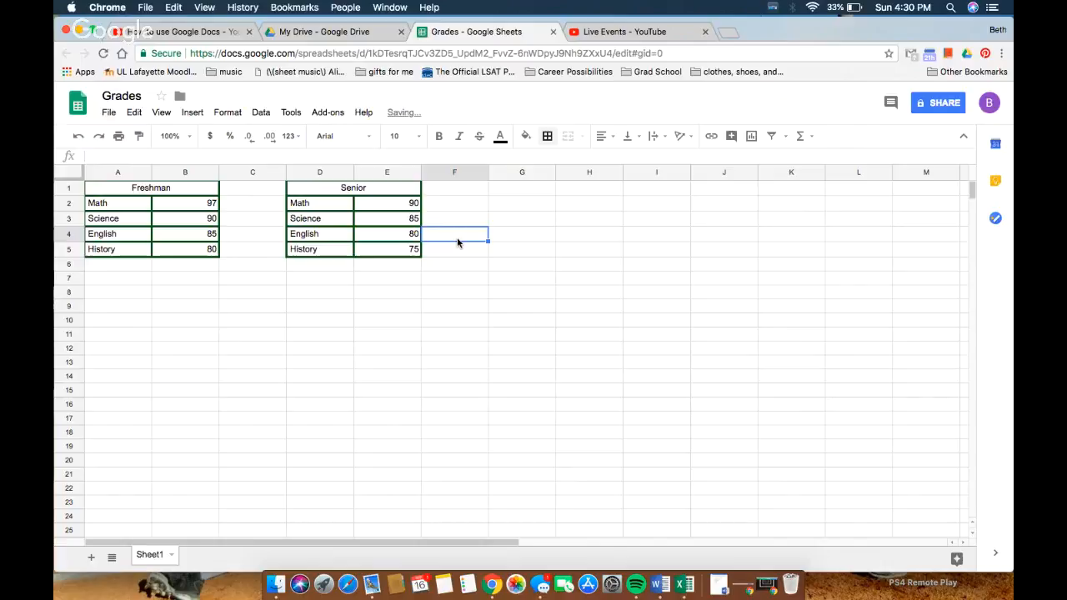
{"action": "left_click", "coordinate": [585, 347]}
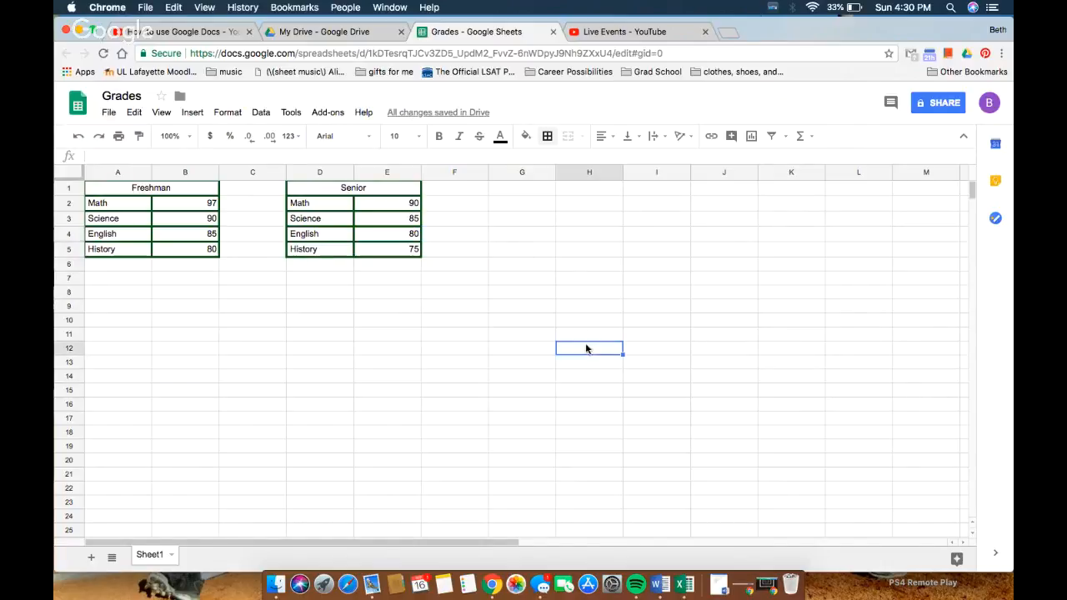
Insert a chart from the range A1:E5 covering both grade tables and move it below them.
{"action": "left_click_drag", "start_coordinate": [126, 185], "coordinate": [355, 249]}
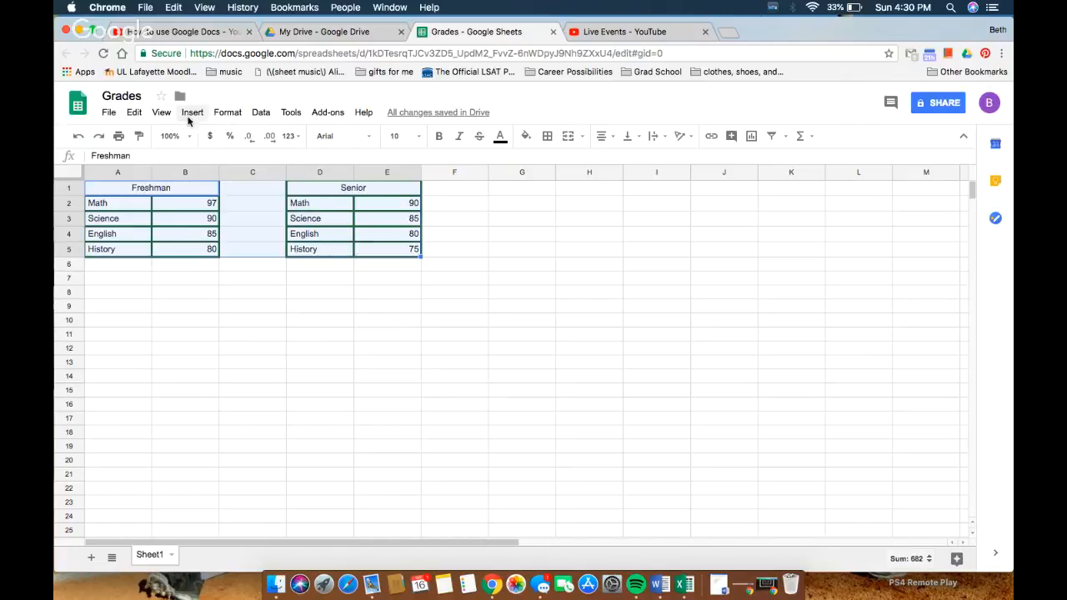
{"action": "left_click", "coordinate": [189, 114]}
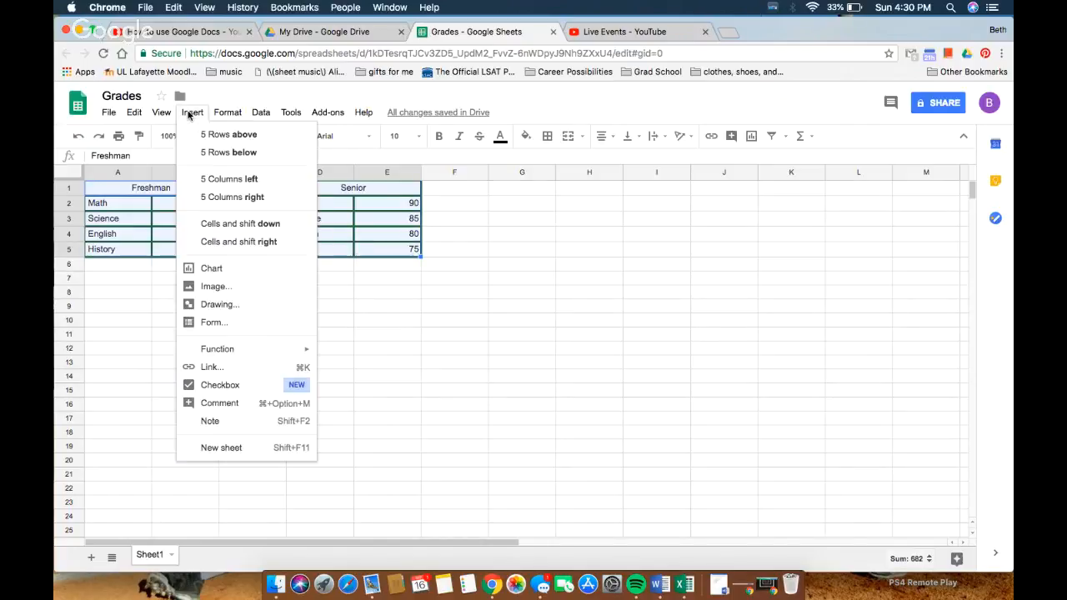
{"action": "left_click", "coordinate": [254, 274]}
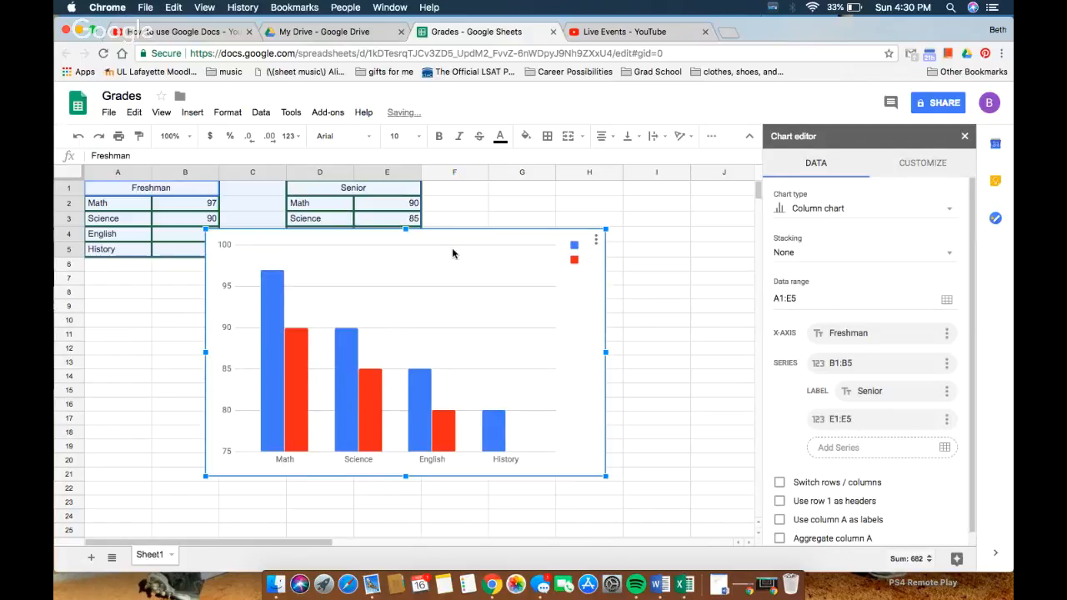
{"action": "left_click_drag", "start_coordinate": [436, 269], "coordinate": [548, 316]}
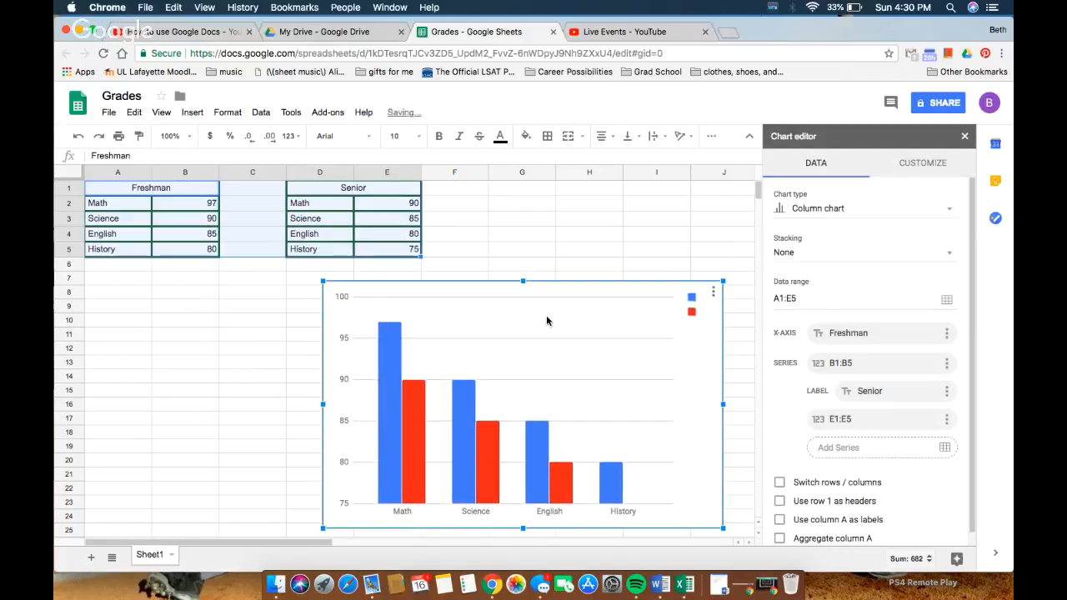
Try the grades chart as a stacked stepped area chart and as a combo chart.
{"action": "left_click", "coordinate": [859, 210]}
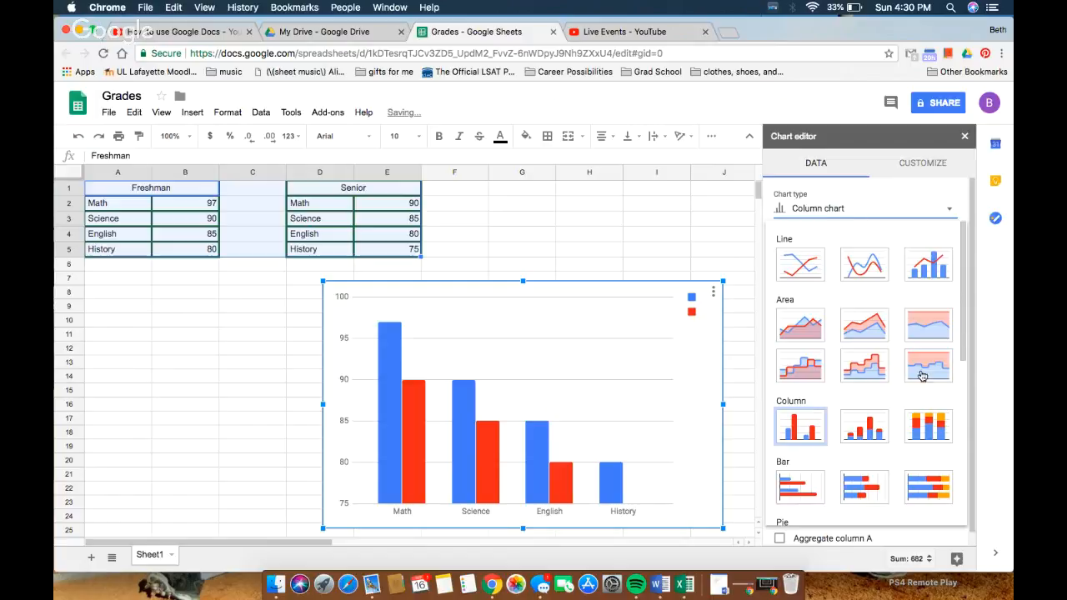
{"action": "left_click", "coordinate": [867, 364]}
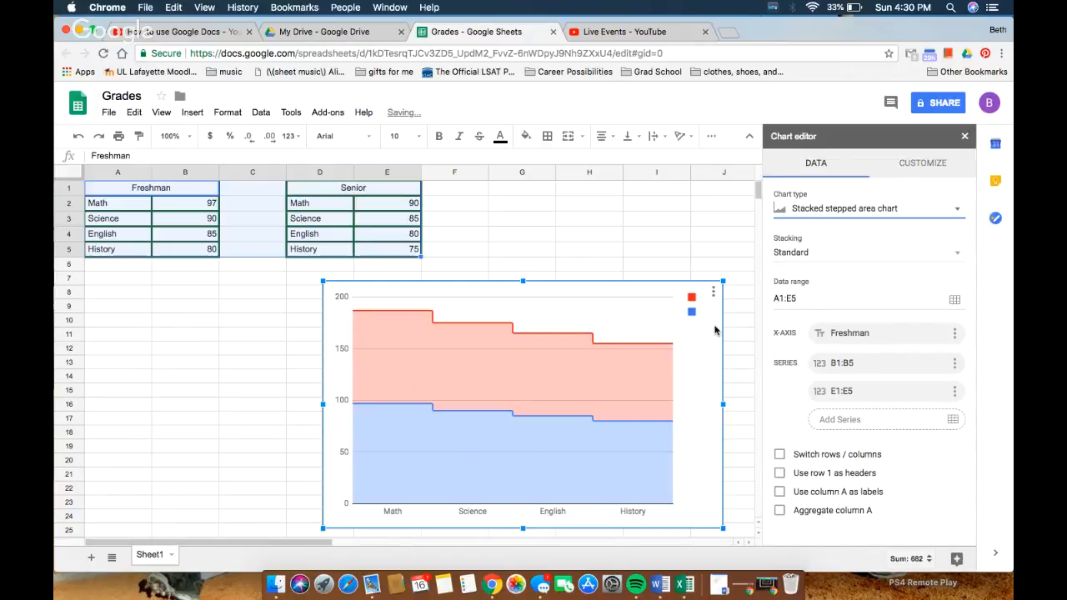
{"action": "left_click", "coordinate": [834, 216]}
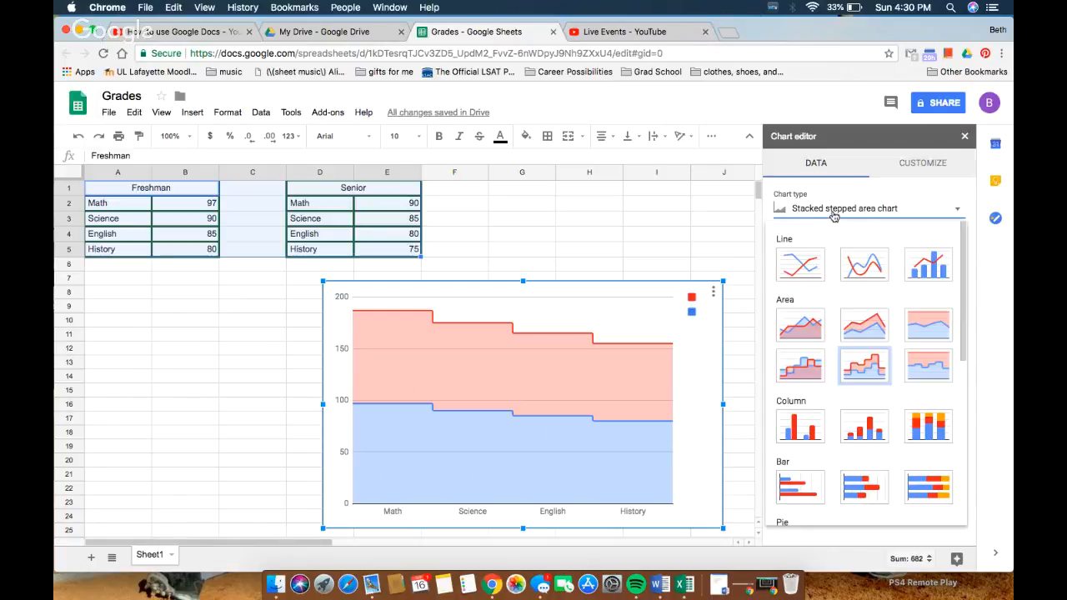
{"action": "scroll", "coordinate": [846, 348], "scroll_direction": "down", "scroll_amount": 10}
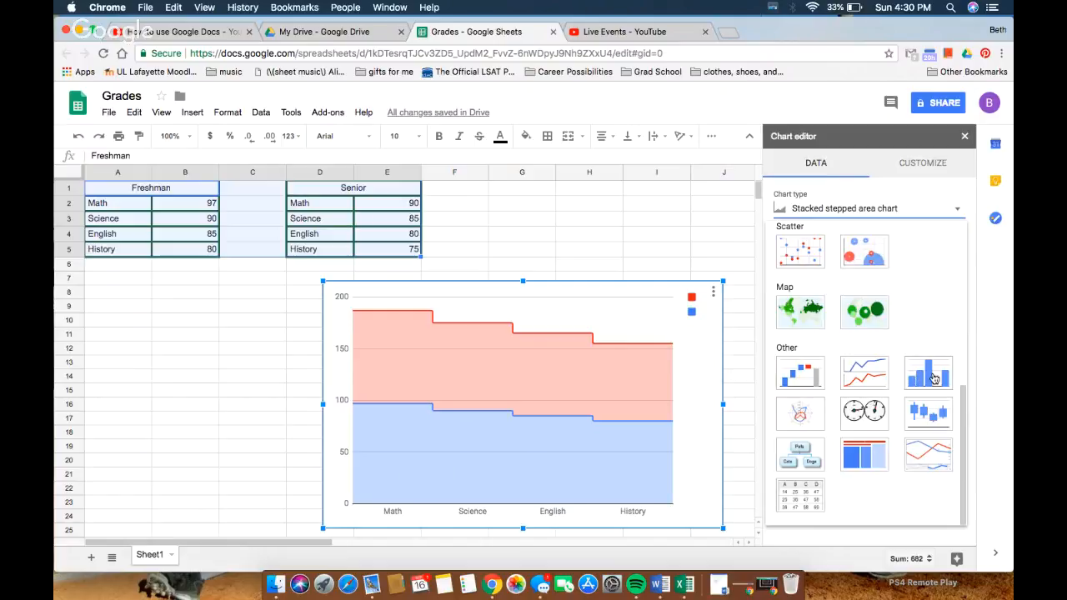
{"action": "scroll", "coordinate": [896, 332], "scroll_direction": "up", "scroll_amount": 2}
{"action": "scroll", "coordinate": [896, 332], "scroll_direction": "up", "scroll_amount": 8}
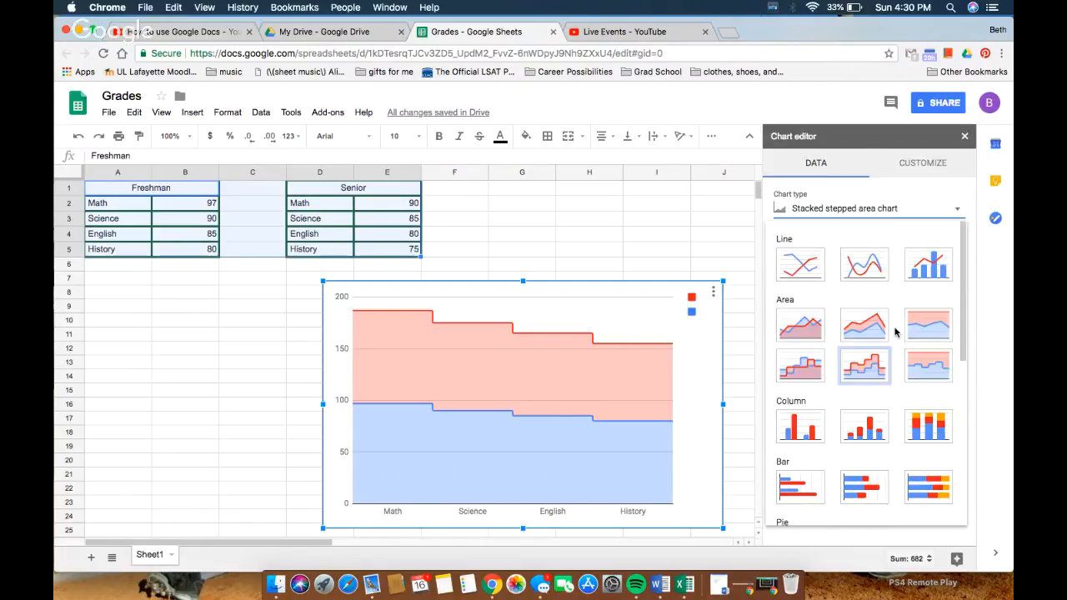
{"action": "left_click", "coordinate": [943, 261]}
Try the grades chart as a line chart.
{"action": "left_click", "coordinate": [890, 210]}
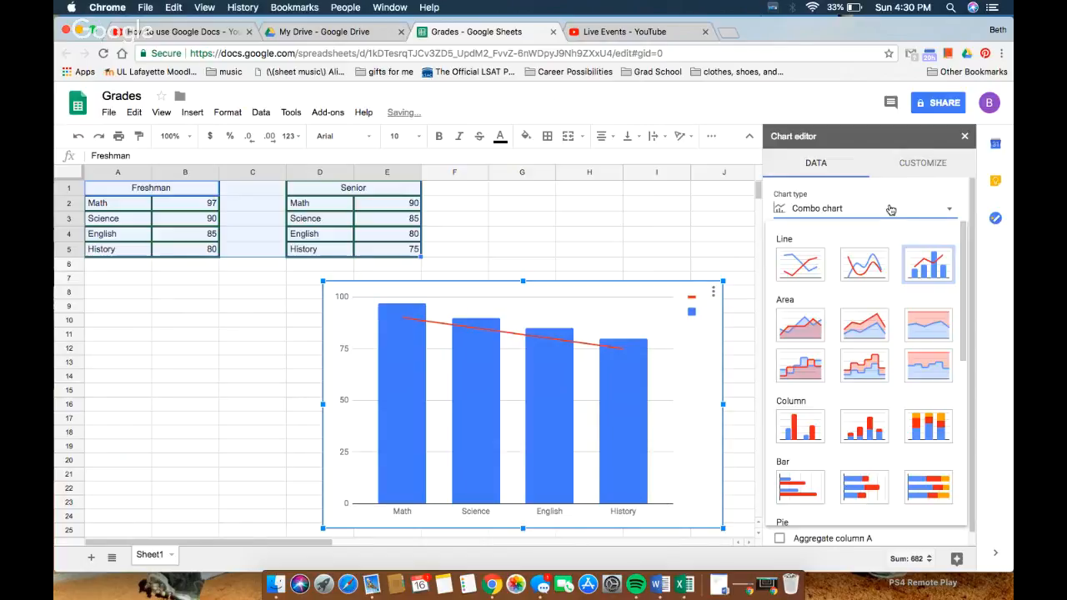
{"action": "left_click", "coordinate": [807, 264]}
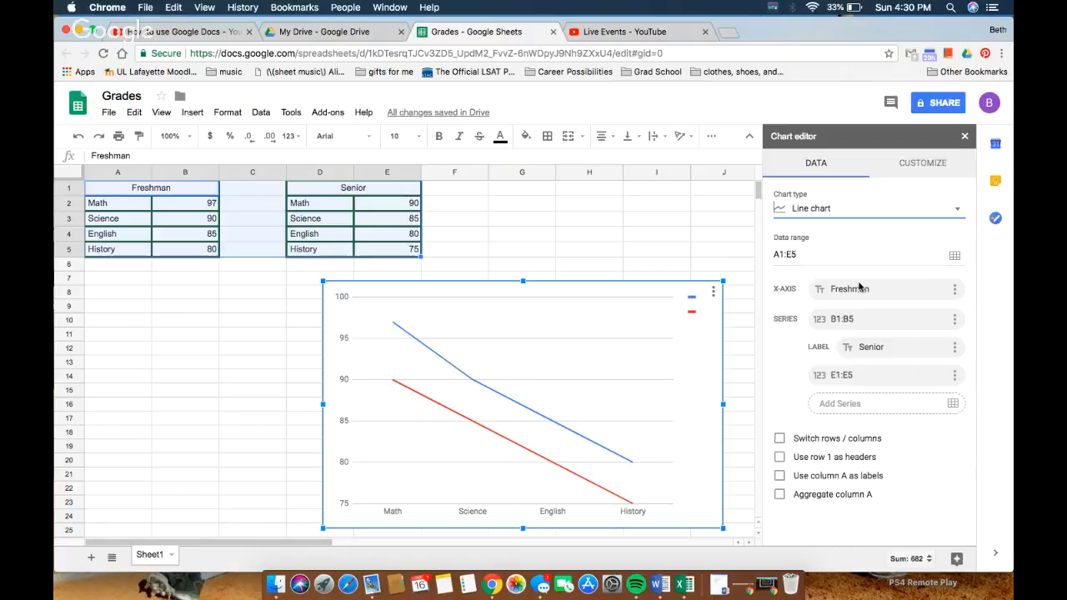
Look through the available chart types and the chart style customization options.
{"action": "left_click", "coordinate": [876, 210]}
{"action": "scroll", "coordinate": [884, 284], "scroll_direction": "down", "scroll_amount": 3}
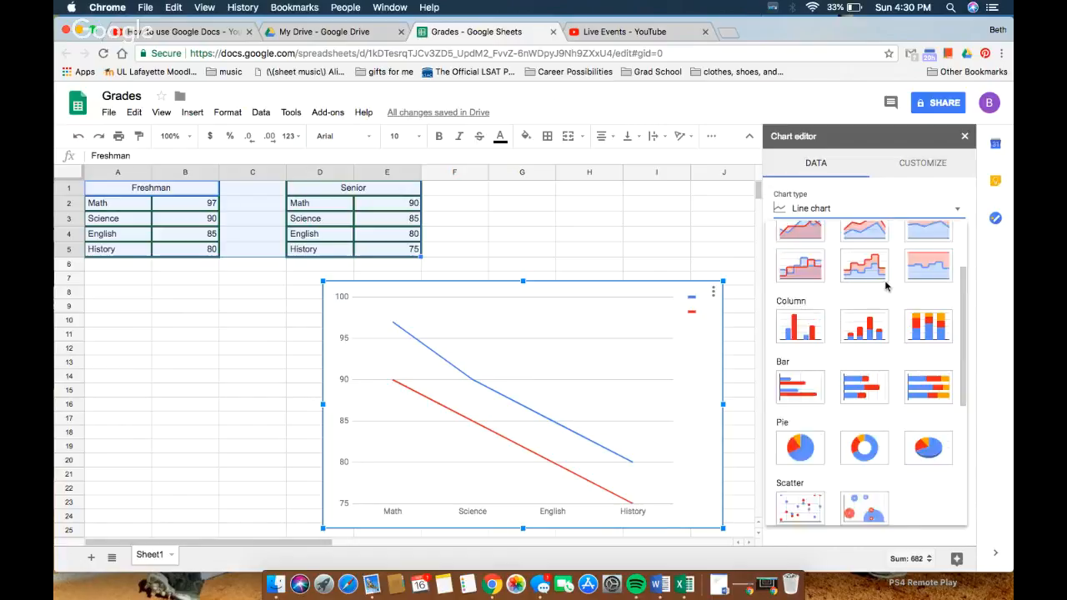
{"action": "scroll", "coordinate": [862, 292], "scroll_direction": "down", "scroll_amount": 3}
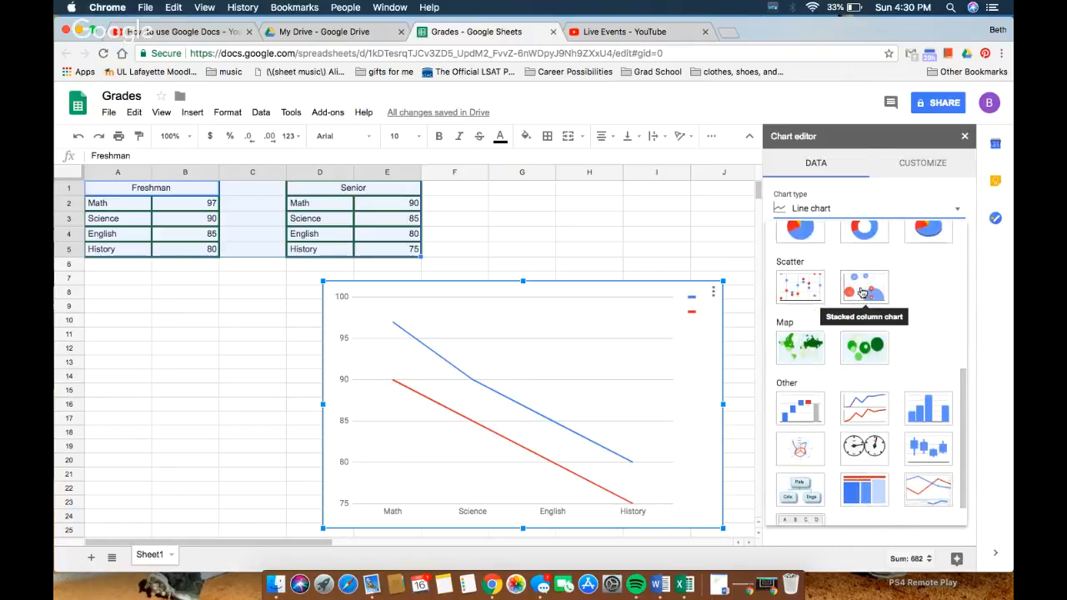
{"action": "scroll", "coordinate": [862, 292], "scroll_direction": "up", "scroll_amount": 6}
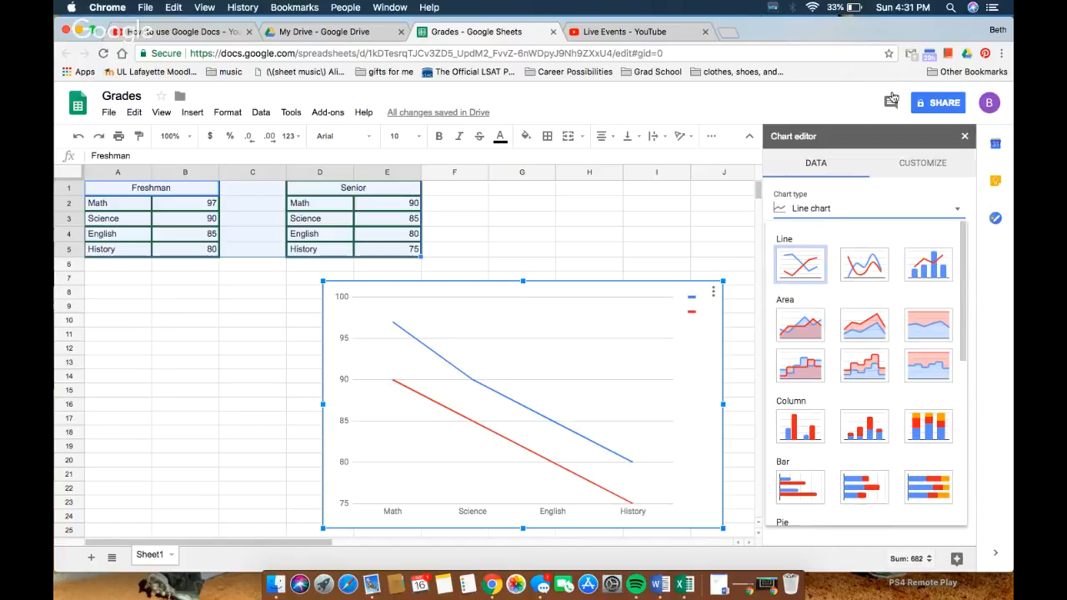
{"action": "left_click", "coordinate": [914, 207]}
{"action": "left_click", "coordinate": [915, 207]}
{"action": "left_click", "coordinate": [927, 166]}
{"action": "left_click", "coordinate": [838, 203]}
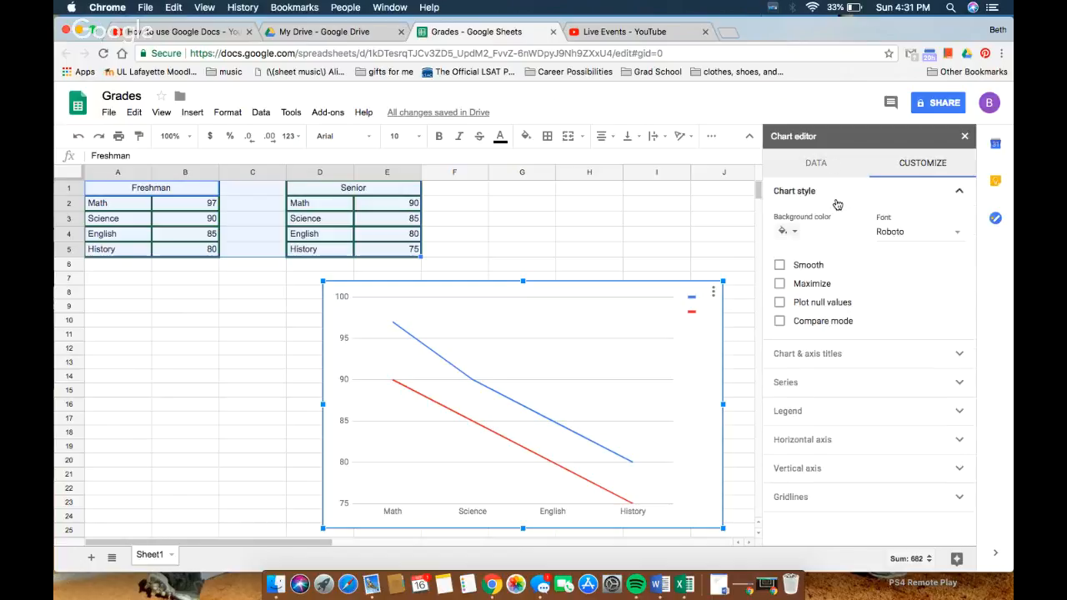
{"action": "left_click", "coordinate": [794, 178]}
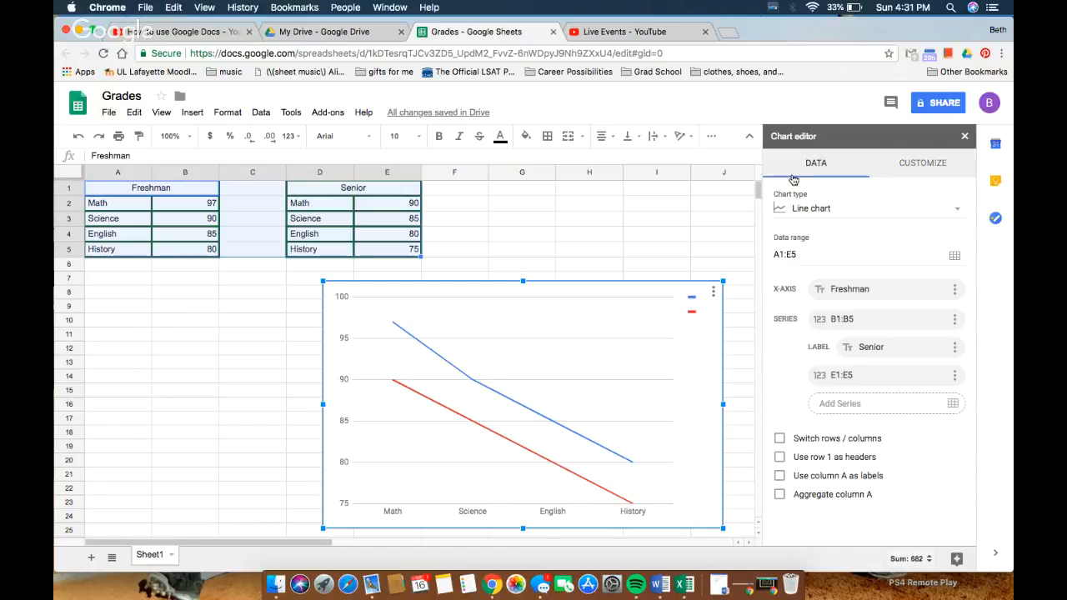
Change the grades chart to a standard, unstacked bar chart.
{"action": "left_click", "coordinate": [854, 210]}
{"action": "scroll", "coordinate": [860, 360], "scroll_direction": "down", "scroll_amount": 2}
{"action": "scroll", "coordinate": [860, 360], "scroll_direction": "down", "scroll_amount": 2}
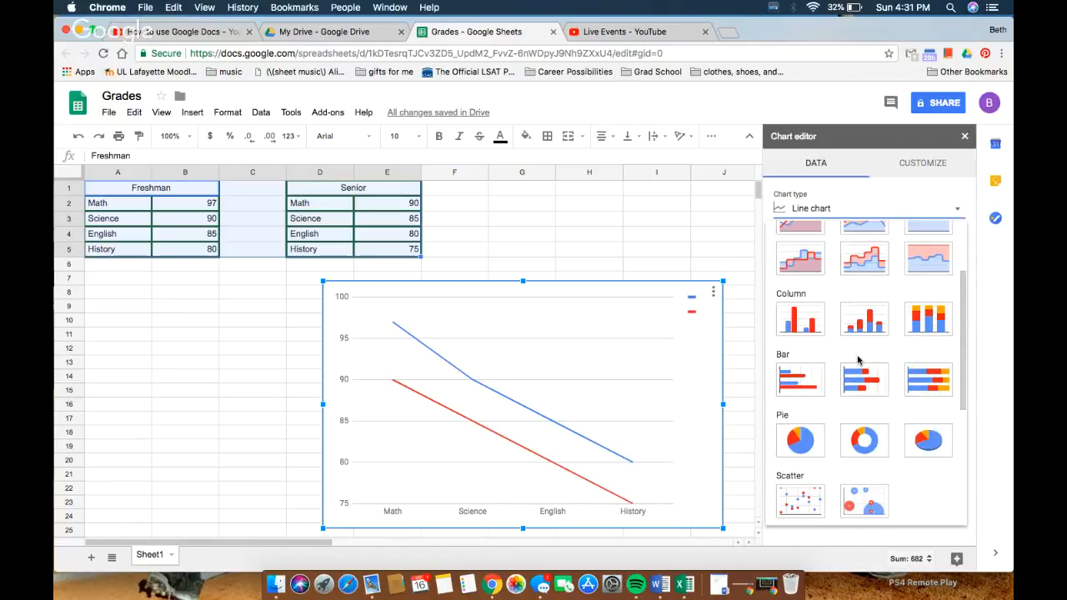
{"action": "scroll", "coordinate": [859, 360], "scroll_direction": "down", "scroll_amount": 2}
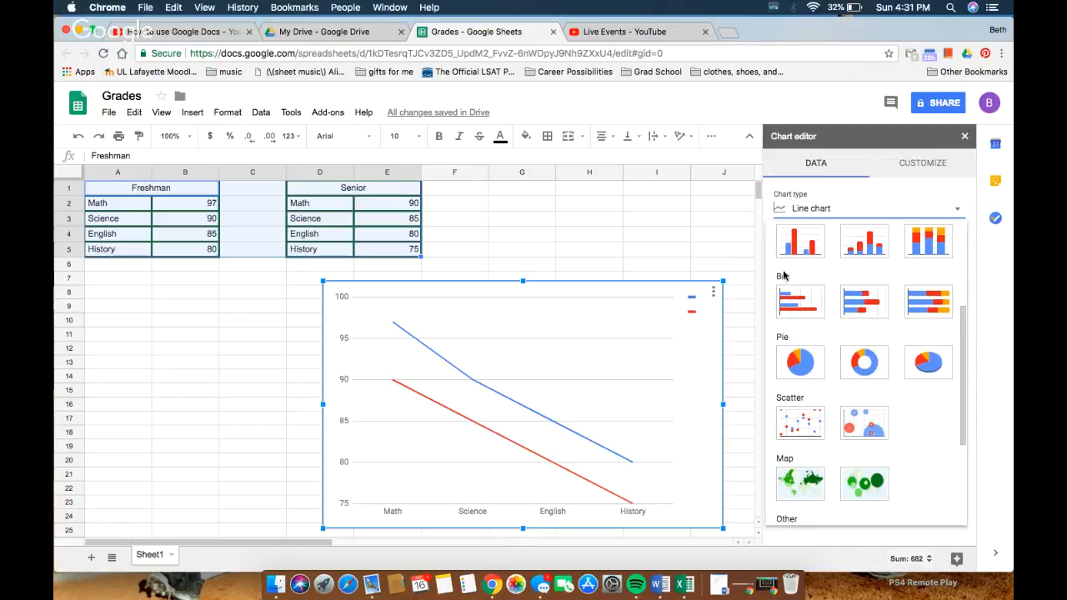
{"action": "left_click", "coordinate": [787, 296]}
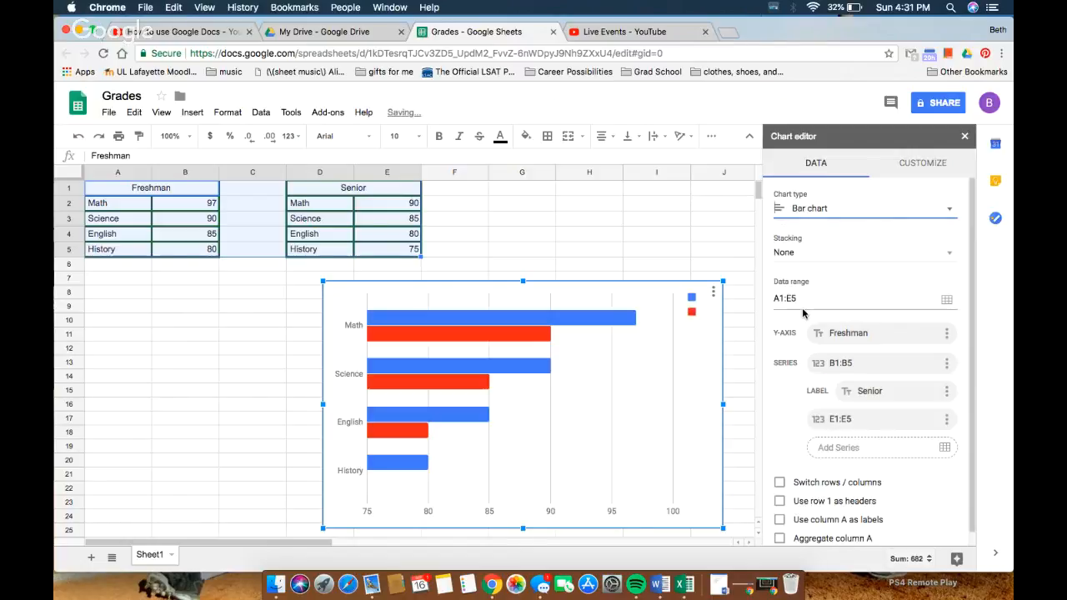
{"action": "left_click", "coordinate": [815, 253]}
{"action": "left_click", "coordinate": [819, 248]}
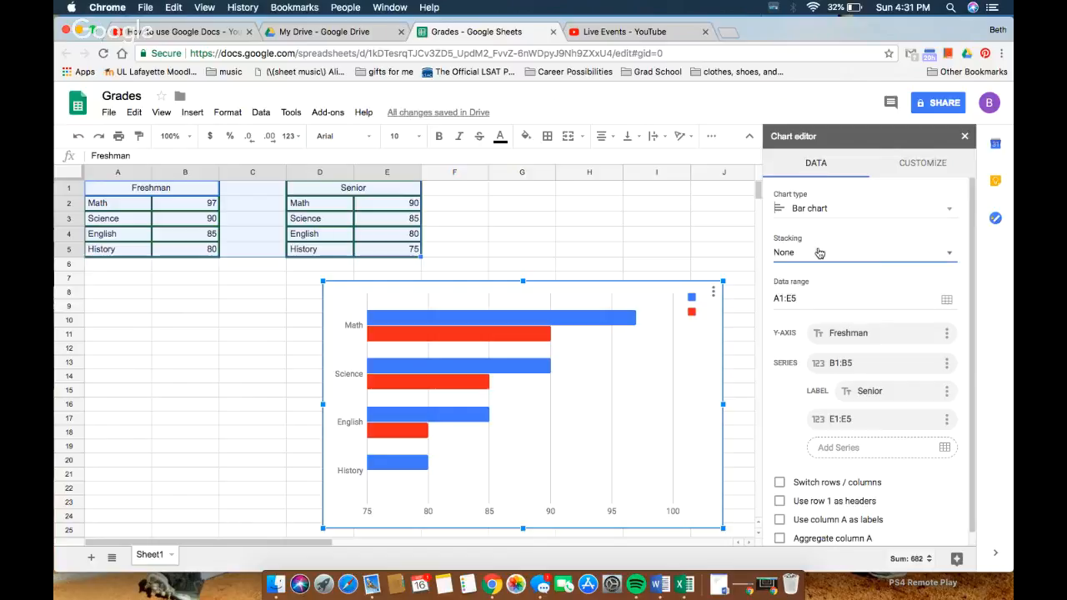
{"action": "scroll", "coordinate": [815, 358], "scroll_direction": "down", "scroll_amount": 1}
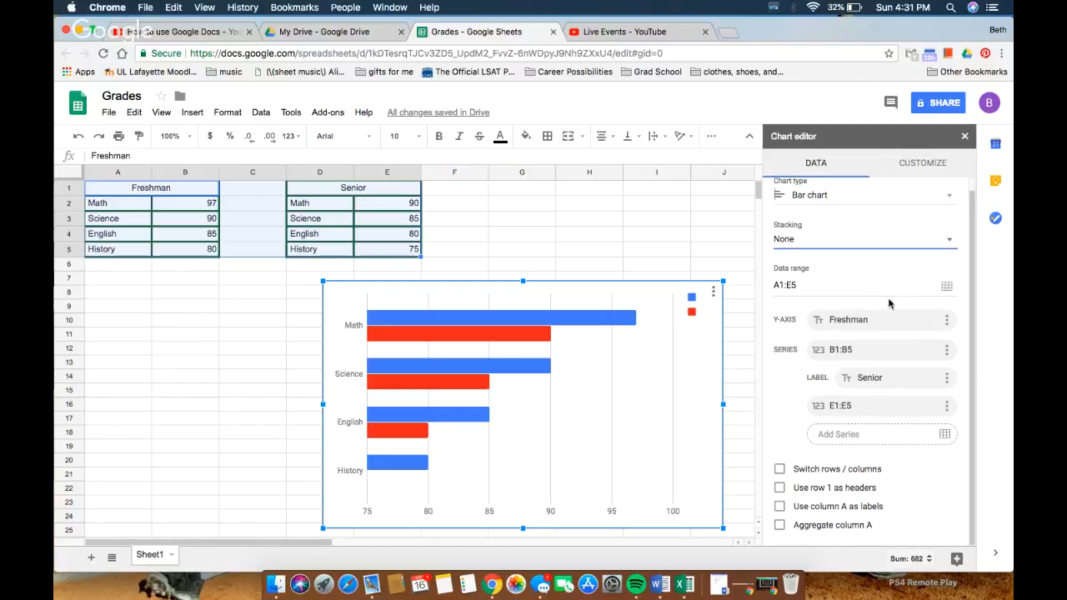
Set the bar chart's background color to black.
{"action": "left_click", "coordinate": [913, 166]}
{"action": "left_click", "coordinate": [789, 231]}
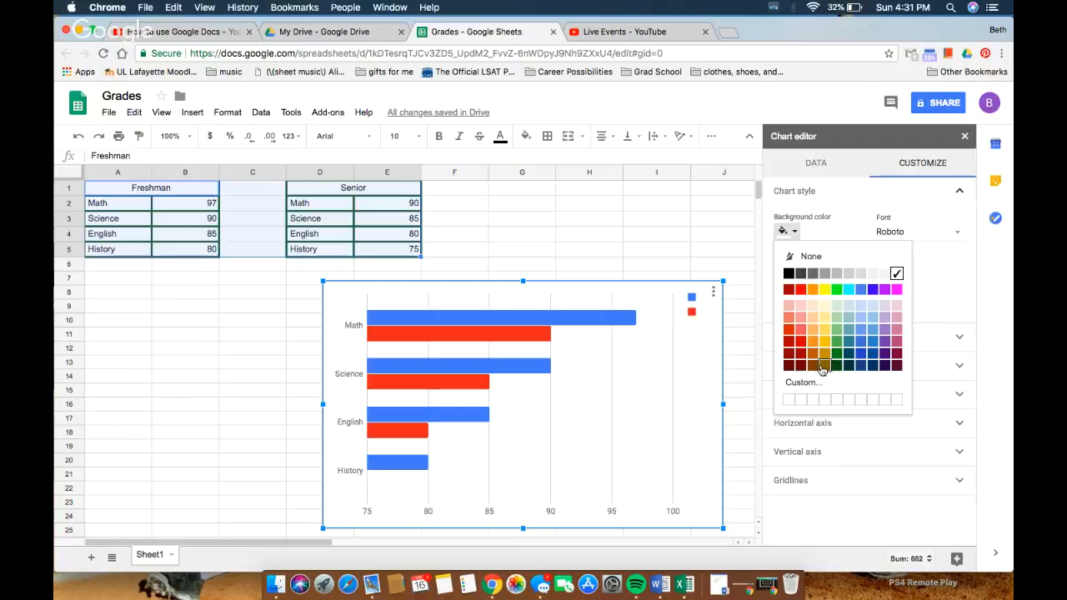
{"action": "left_click", "coordinate": [788, 274]}
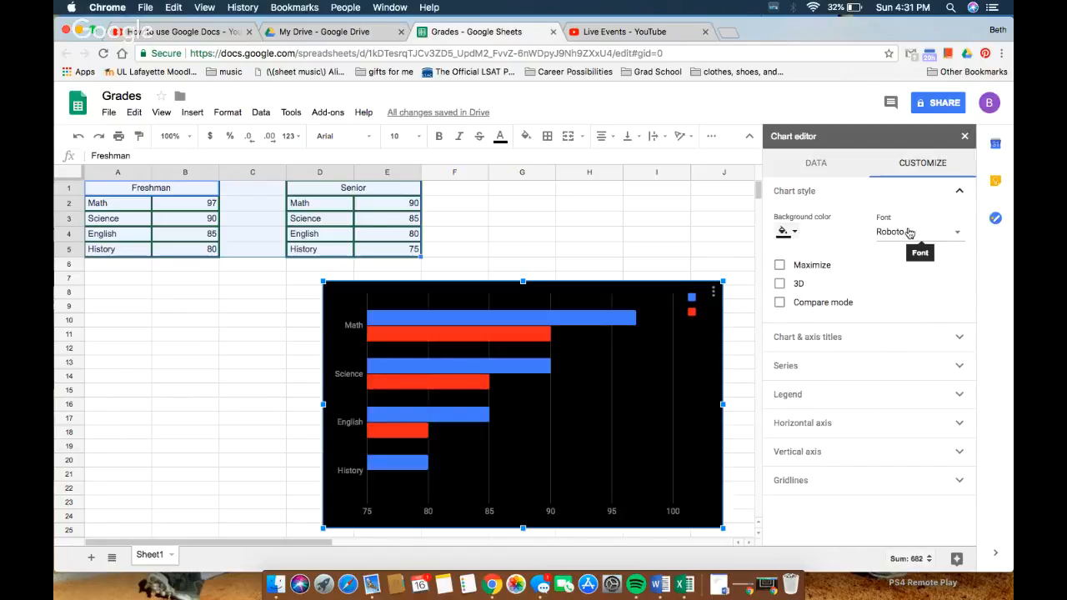
Try the 3D style on the bar chart, turn it back off and enable Compare mode.
{"action": "left_click", "coordinate": [779, 284]}
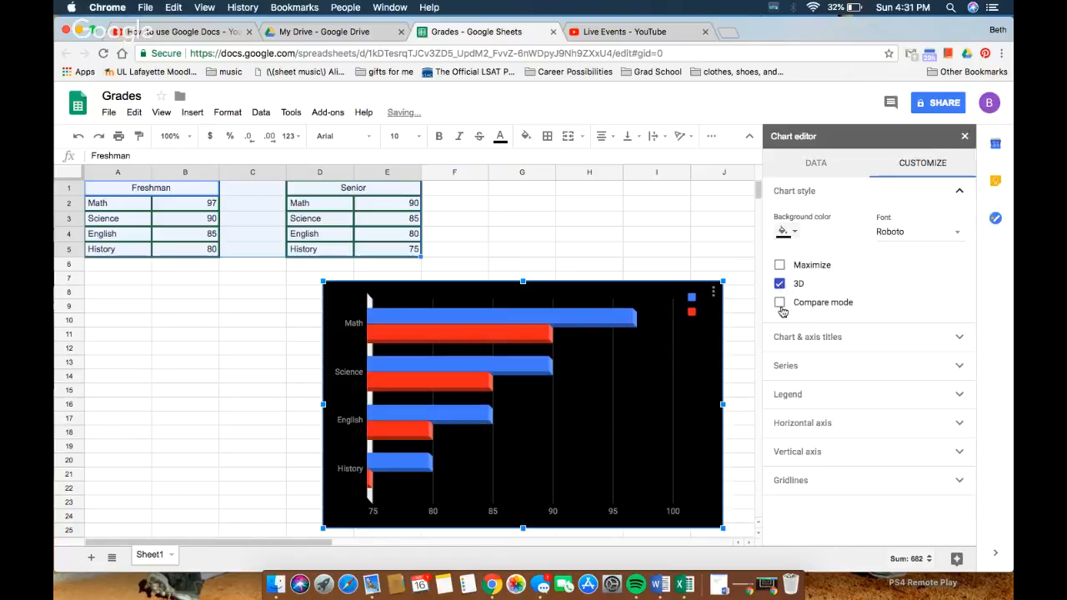
{"action": "left_click", "coordinate": [780, 302]}
{"action": "left_click", "coordinate": [779, 284]}
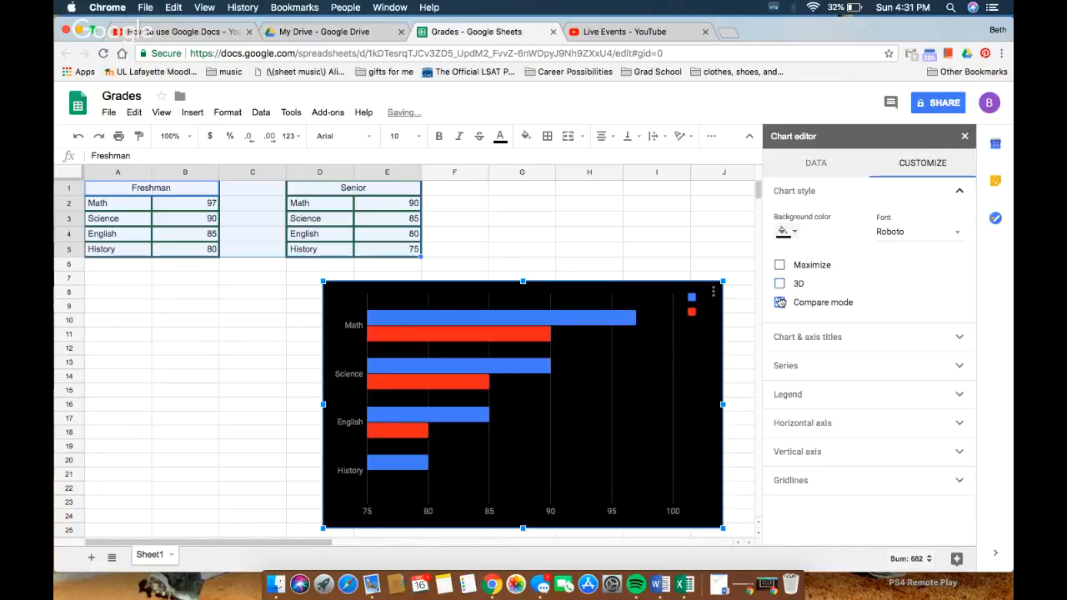
Turn off Compare mode and enable the 3D style on the bar chart, trying Maximize and switching it back off.
{"action": "left_click", "coordinate": [779, 302]}
{"action": "left_click", "coordinate": [780, 266]}
{"action": "left_click", "coordinate": [779, 285]}
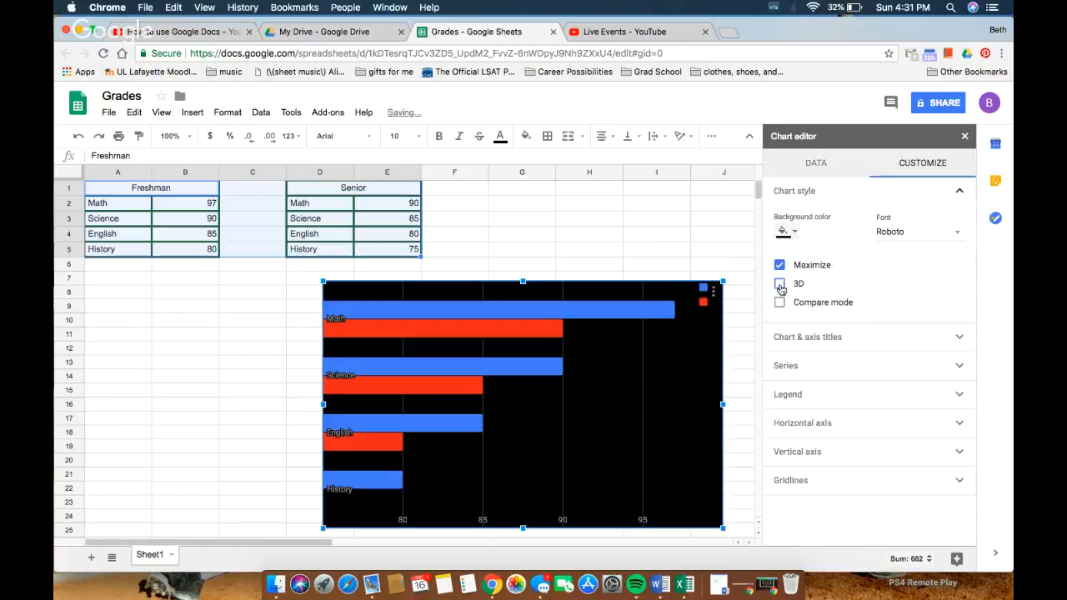
{"action": "left_click", "coordinate": [779, 265]}
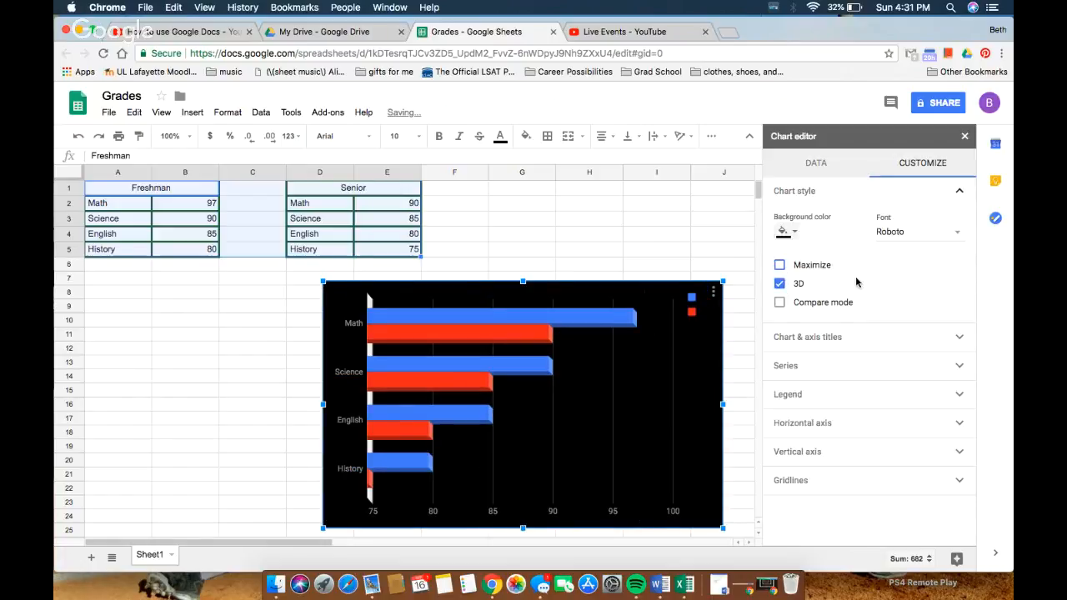
Give the chart the title "Freshman Year vs. Senior Year".
{"action": "left_click", "coordinate": [831, 338]}
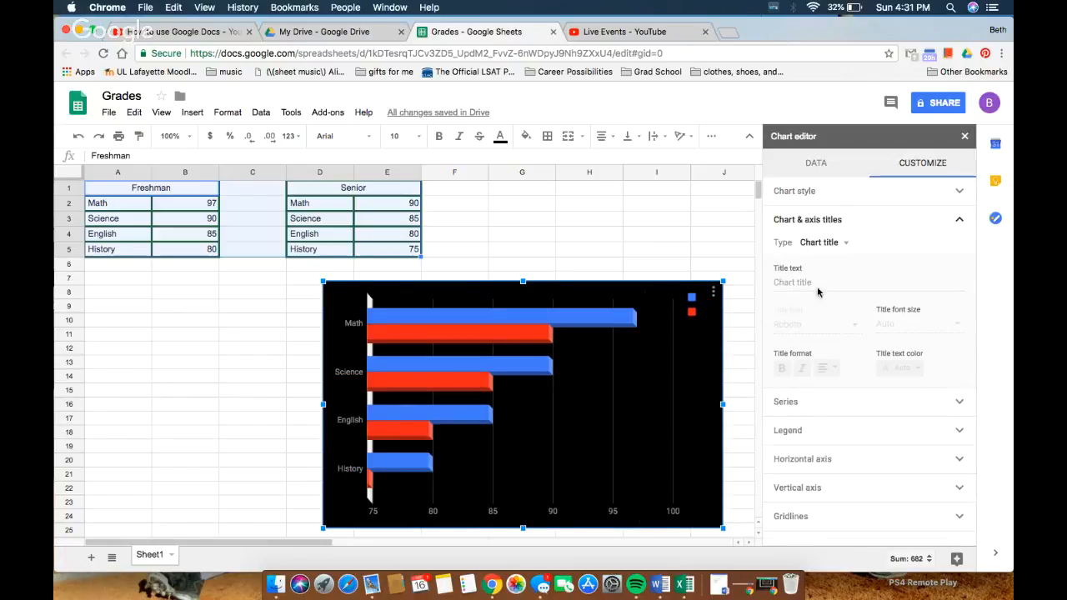
{"action": "left_click", "coordinate": [838, 244]}
{"action": "left_click", "coordinate": [874, 243]}
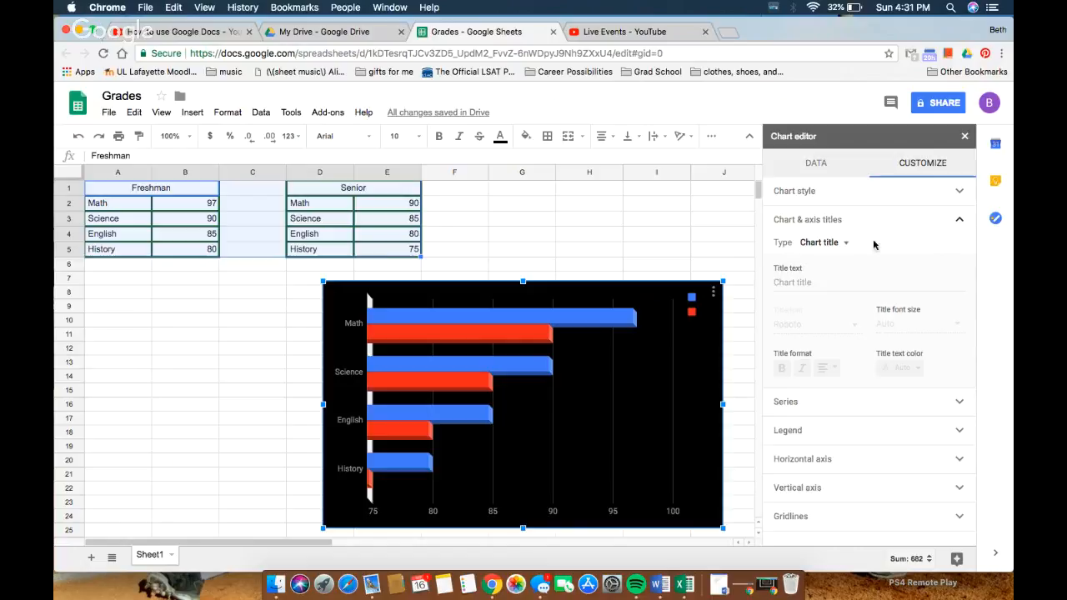
{"action": "left_click", "coordinate": [826, 279]}
{"action": "type", "text": "Freshman Year vs. S"}
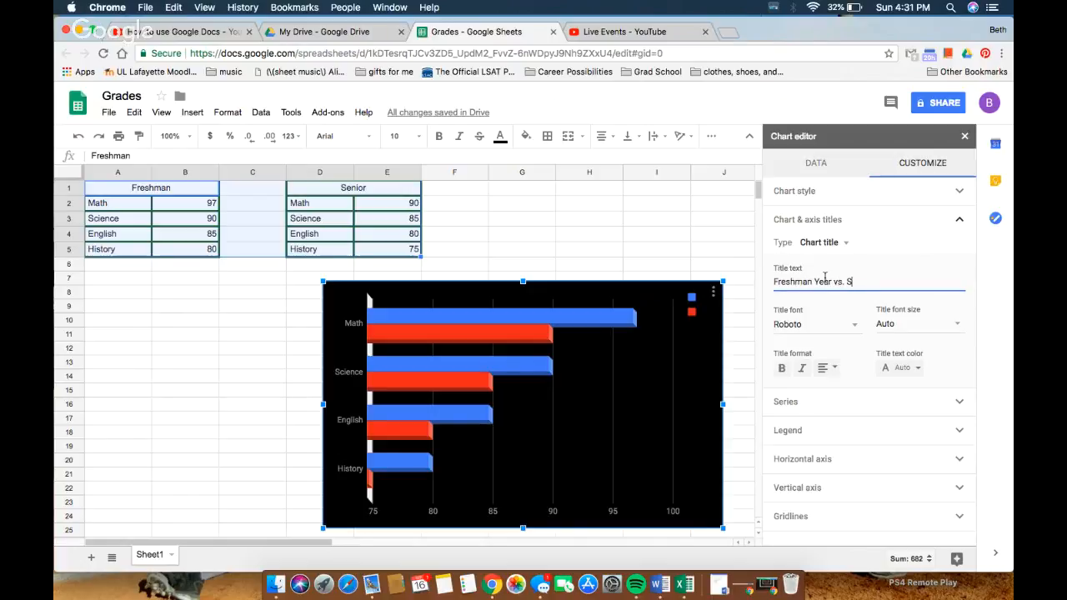
{"action": "type", "text": "Year"}
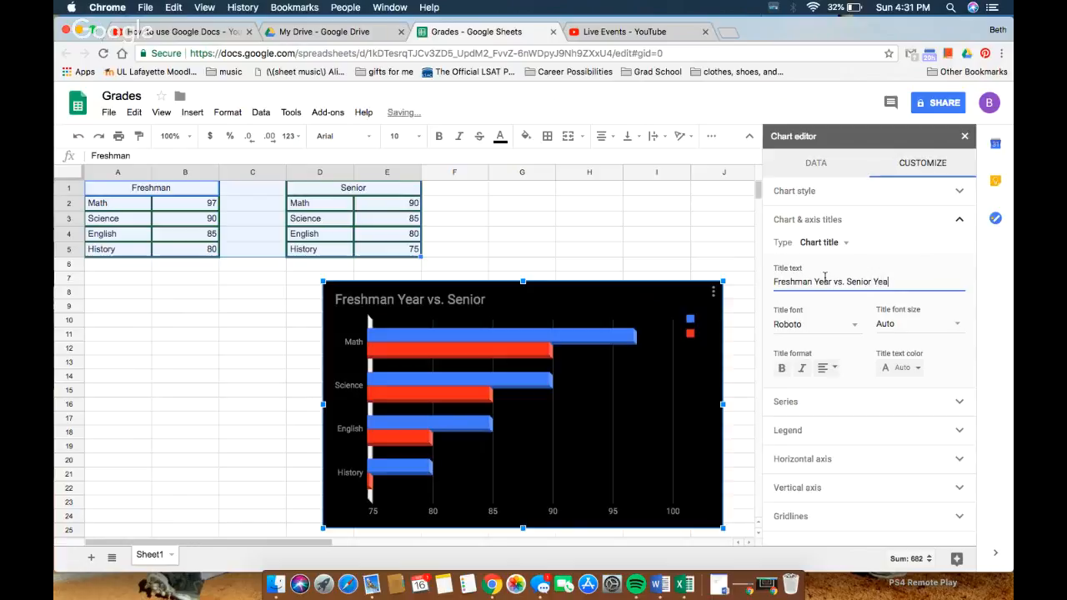
Format the chart title in the Wide font with white text, trying size 12 before returning the size to Auto.
{"action": "left_click", "coordinate": [801, 324]}
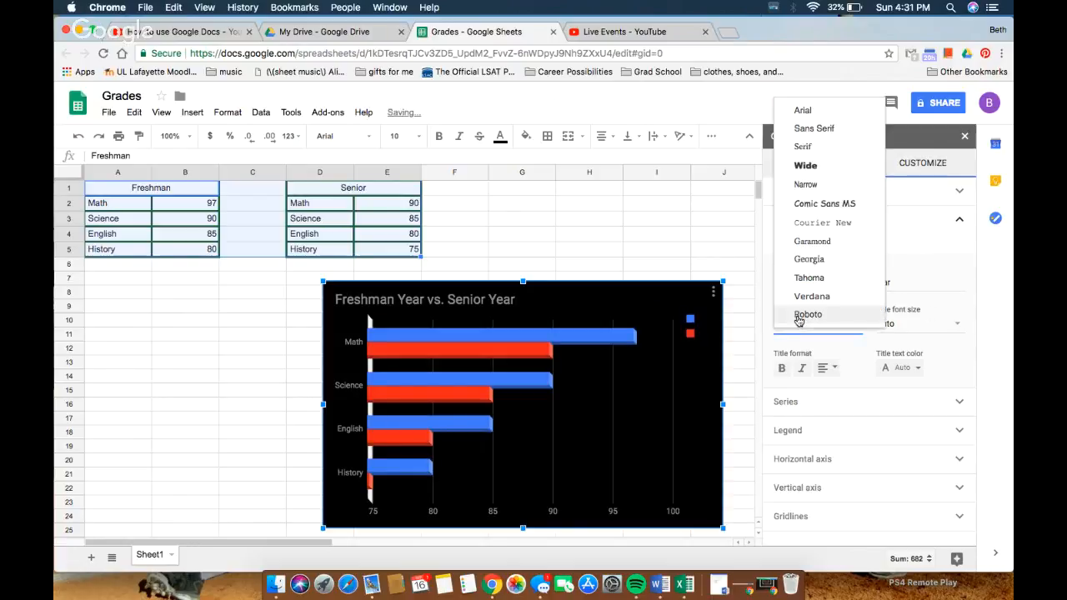
{"action": "left_click", "coordinate": [836, 167]}
{"action": "left_click", "coordinate": [946, 323]}
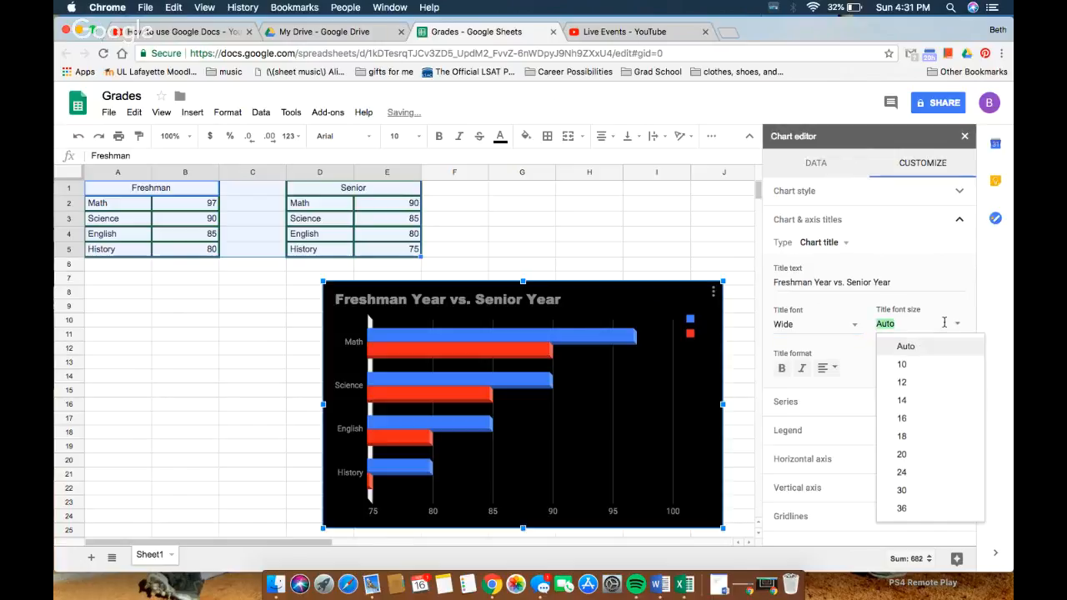
{"action": "left_click", "coordinate": [921, 383]}
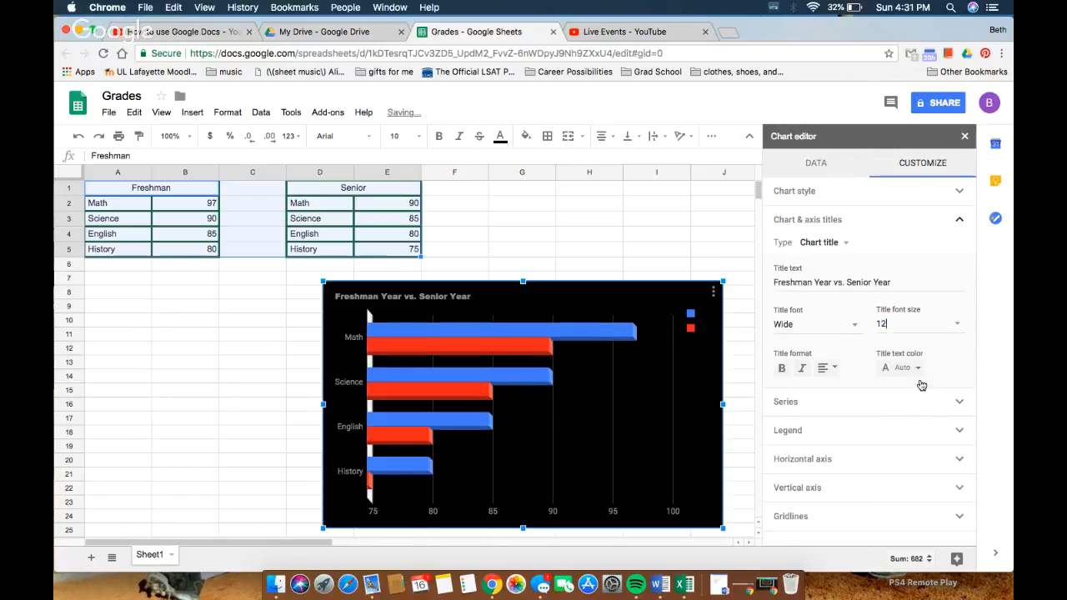
{"action": "left_click", "coordinate": [947, 324]}
{"action": "left_click", "coordinate": [934, 346]}
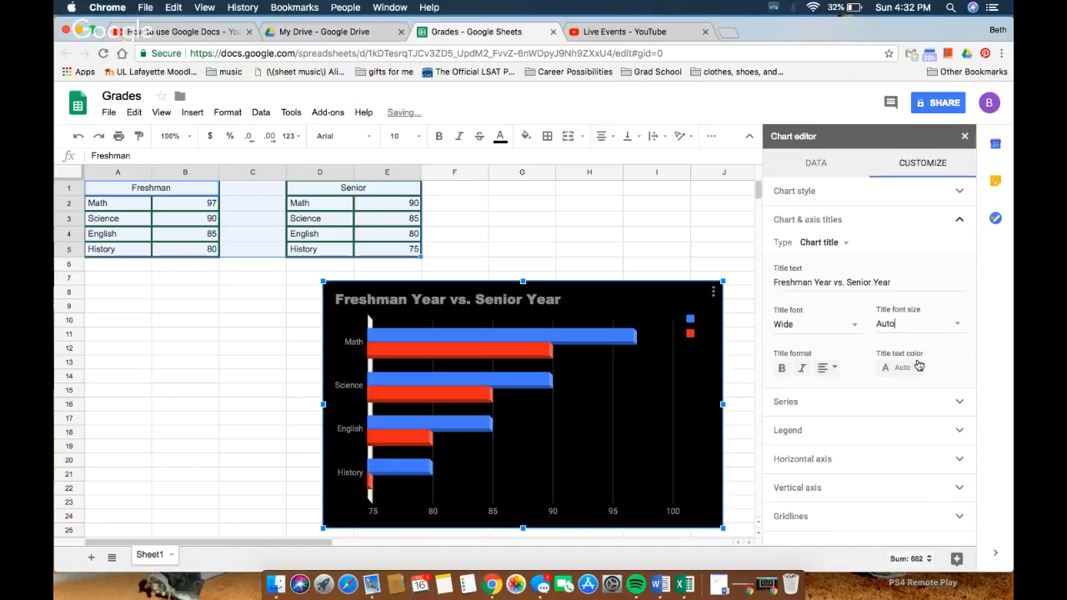
{"action": "left_click", "coordinate": [917, 367]}
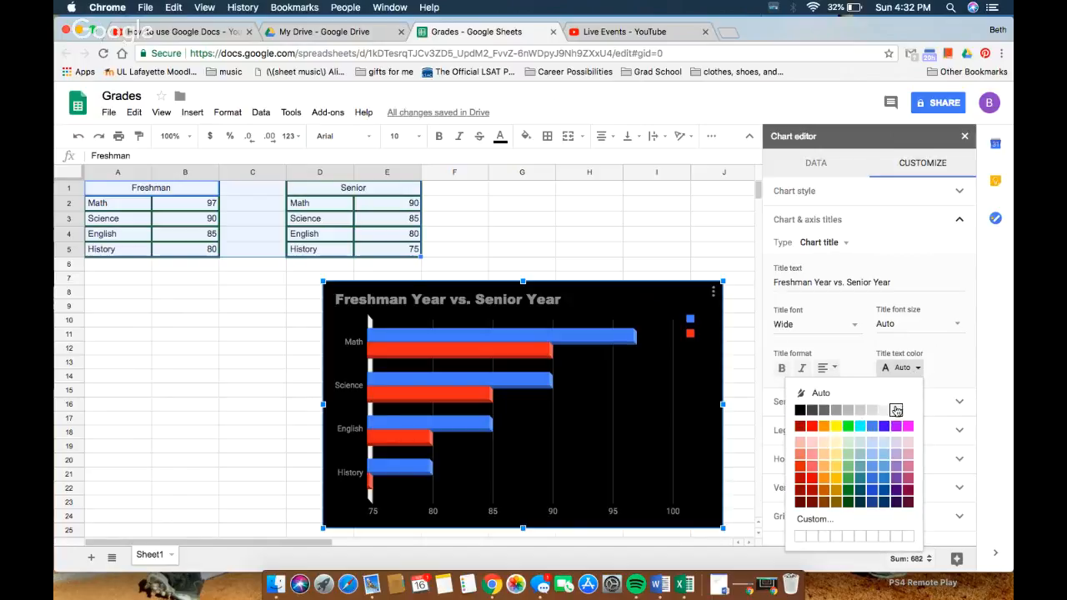
{"action": "left_click", "coordinate": [896, 410]}
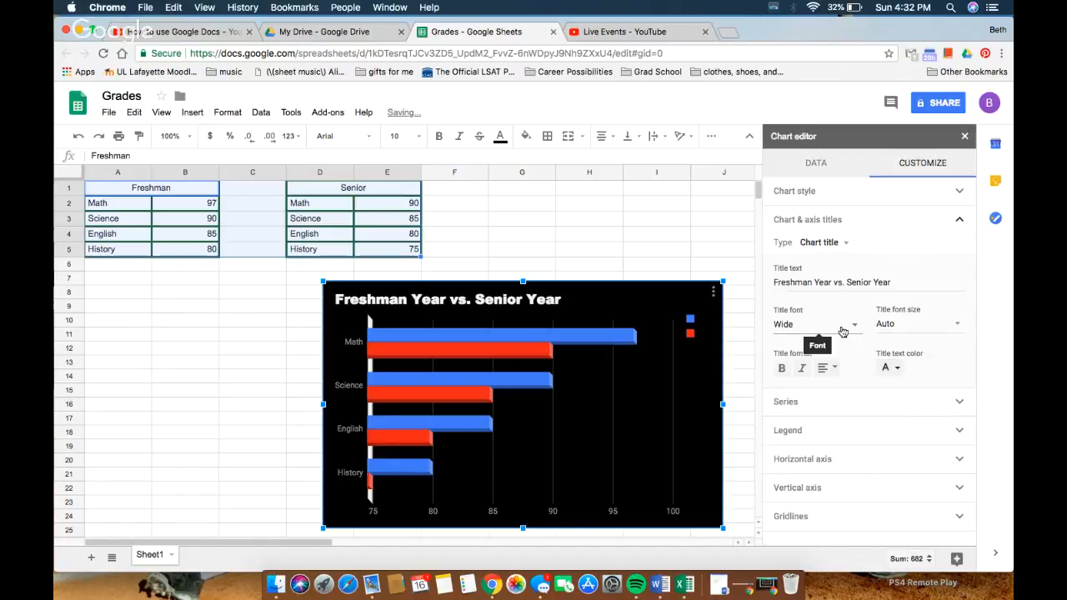
Show data labels on all series of the chart, and try error bars before turning them back off.
{"action": "left_click", "coordinate": [822, 402]}
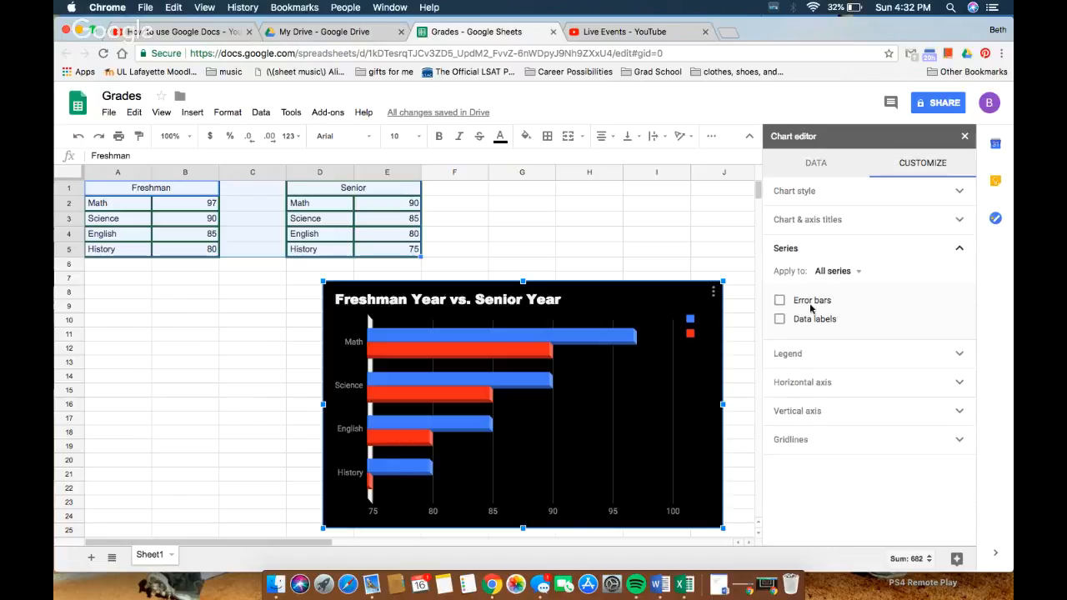
{"action": "left_click", "coordinate": [781, 319]}
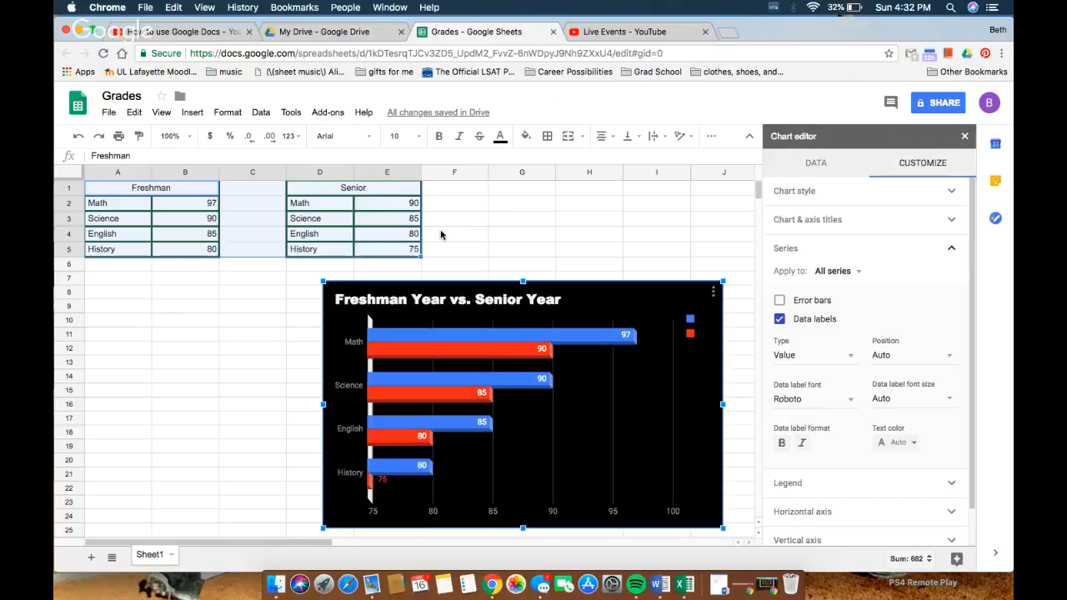
{"action": "left_click", "coordinate": [781, 300]}
{"action": "left_click", "coordinate": [780, 300]}
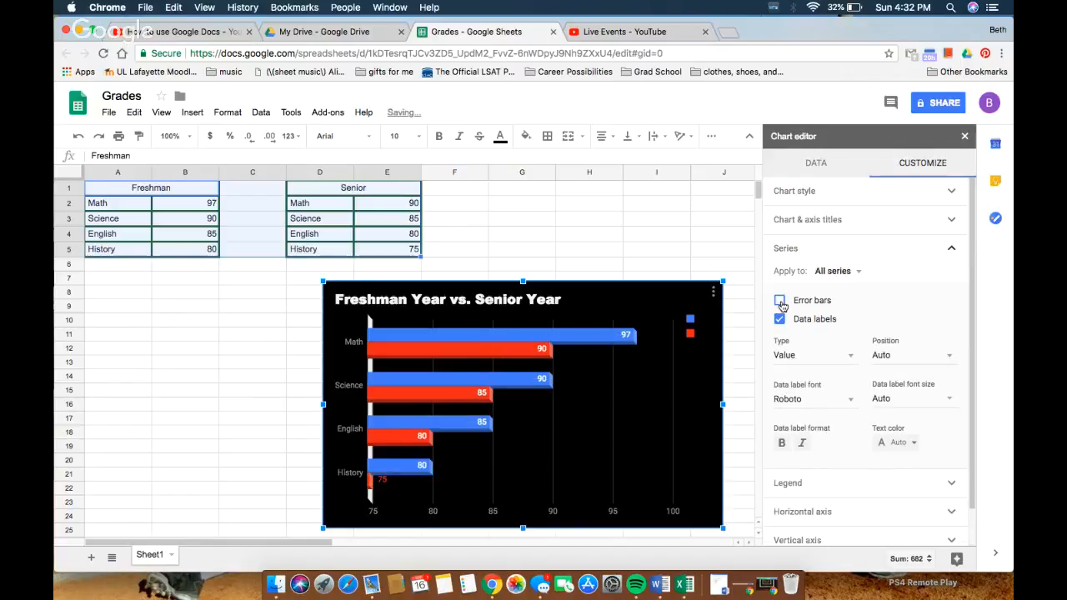
Try the None type for the data labels on all series and turn the labels back on.
{"action": "scroll", "coordinate": [826, 334], "scroll_direction": "down", "scroll_amount": 2}
{"action": "left_click", "coordinate": [842, 315]}
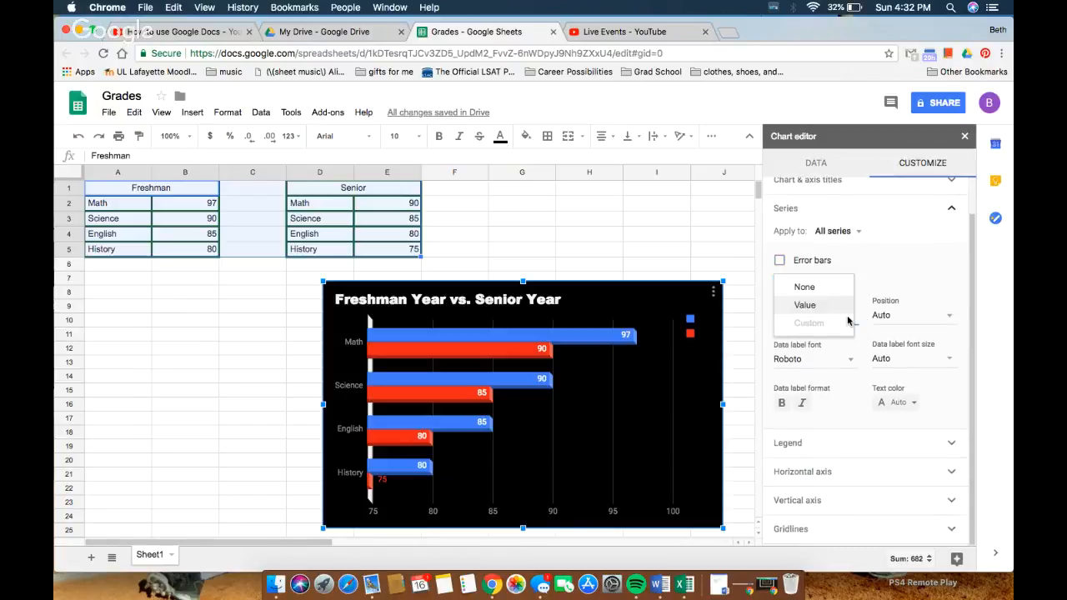
{"action": "left_click", "coordinate": [832, 288]}
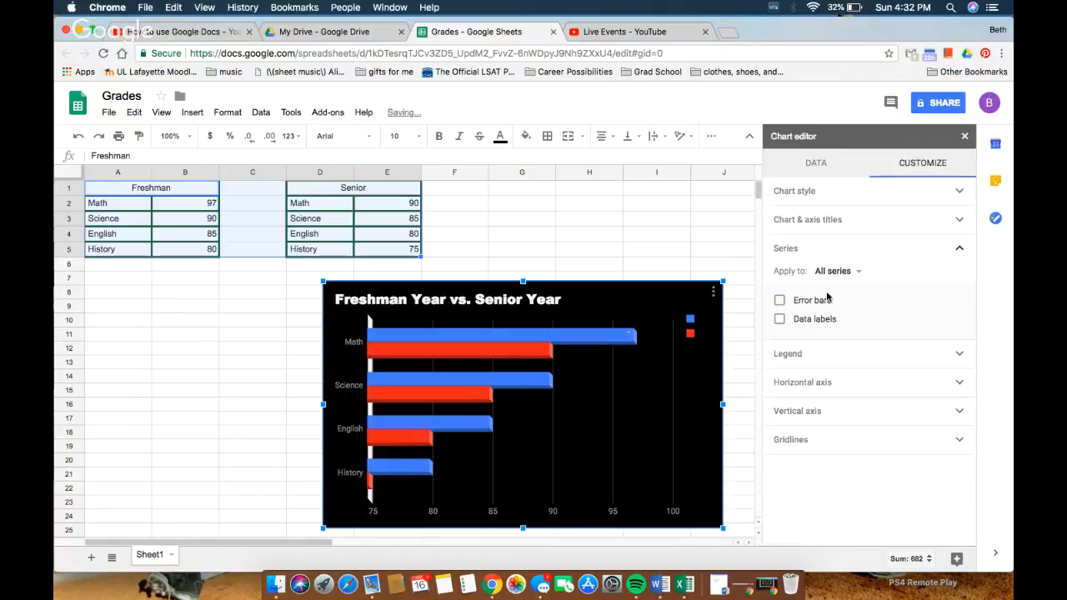
{"action": "left_click", "coordinate": [781, 318]}
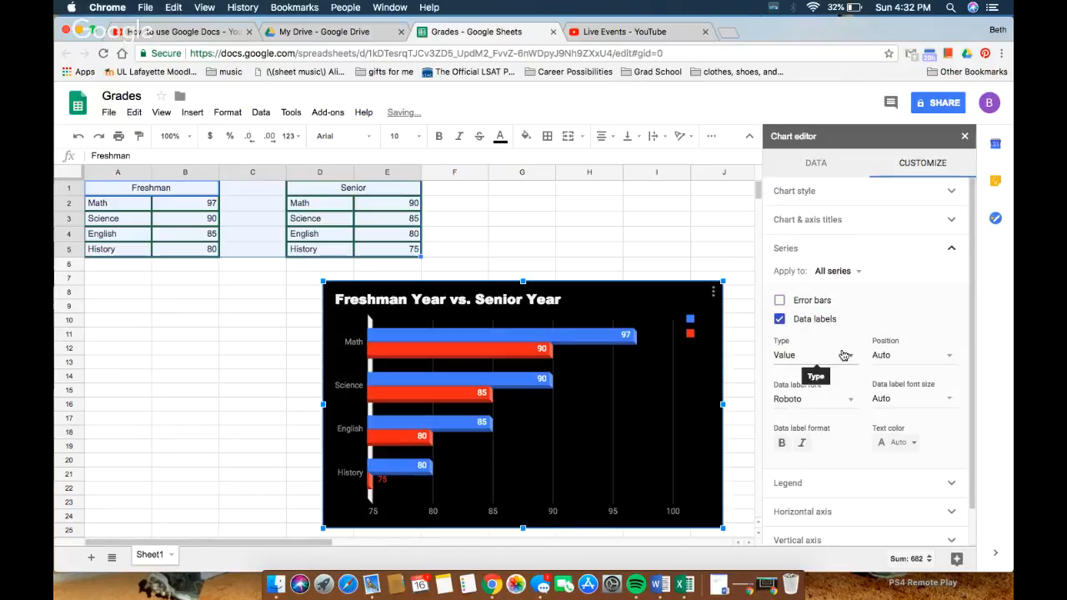
Try the Inside and Left legend positions, return the position to Auto and check the legend's text color choices.
{"action": "scroll", "coordinate": [844, 355], "scroll_direction": "down", "scroll_amount": 1}
{"action": "left_click", "coordinate": [844, 454]}
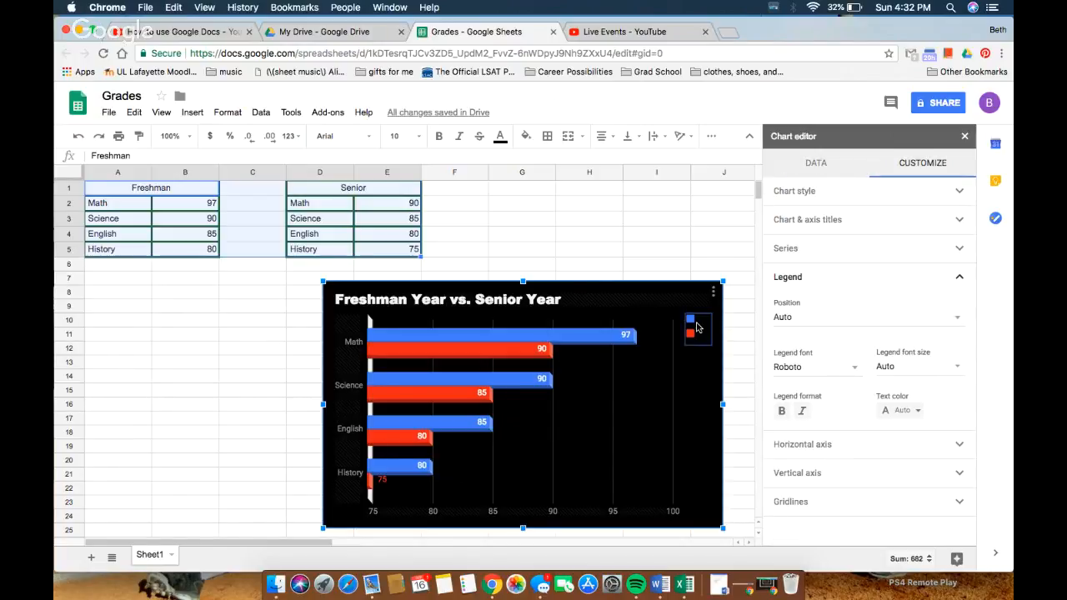
{"action": "left_click", "coordinate": [826, 318]}
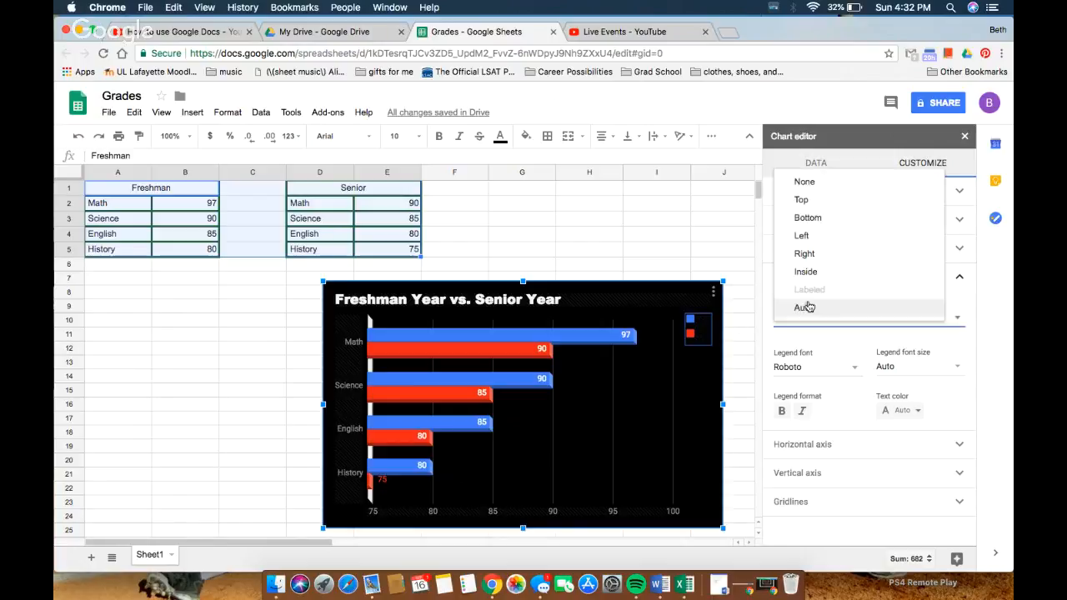
{"action": "left_click", "coordinate": [830, 274]}
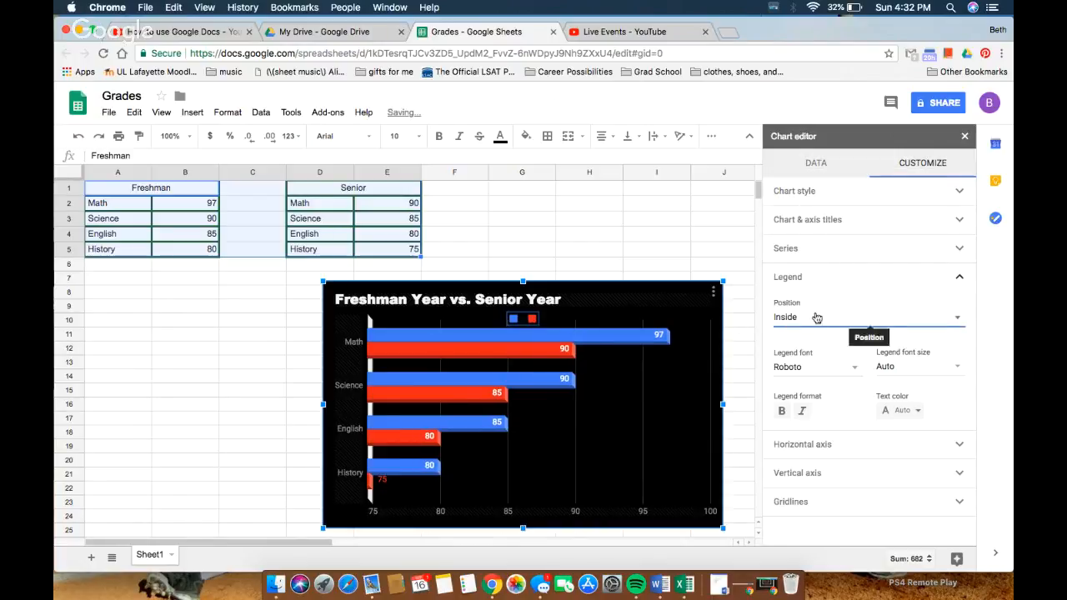
{"action": "left_click", "coordinate": [817, 316]}
{"action": "left_click", "coordinate": [807, 274]}
{"action": "left_click", "coordinate": [813, 319]}
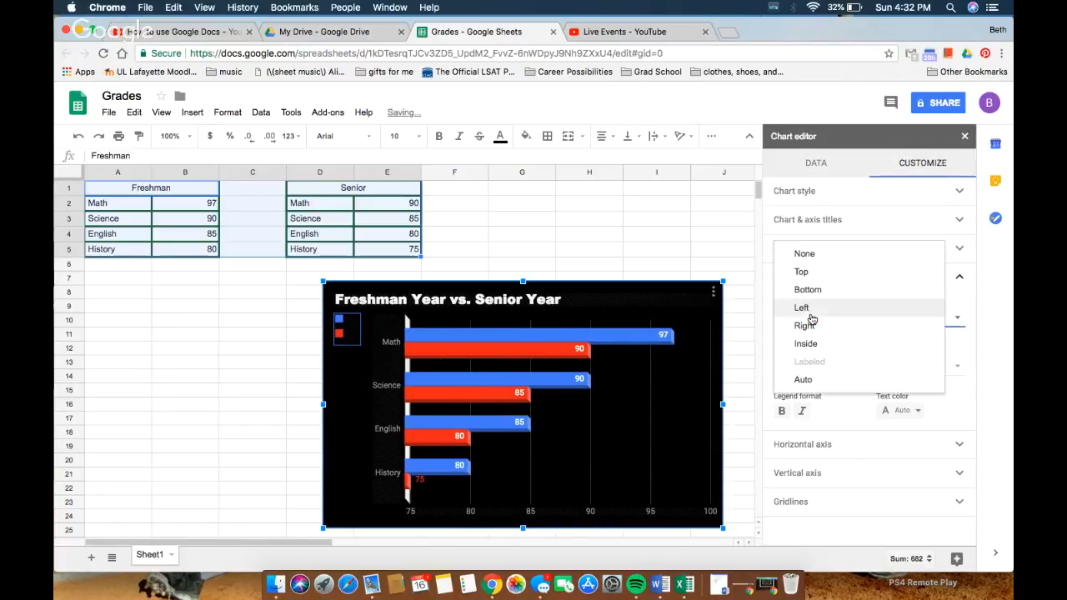
{"action": "left_click", "coordinate": [803, 380]}
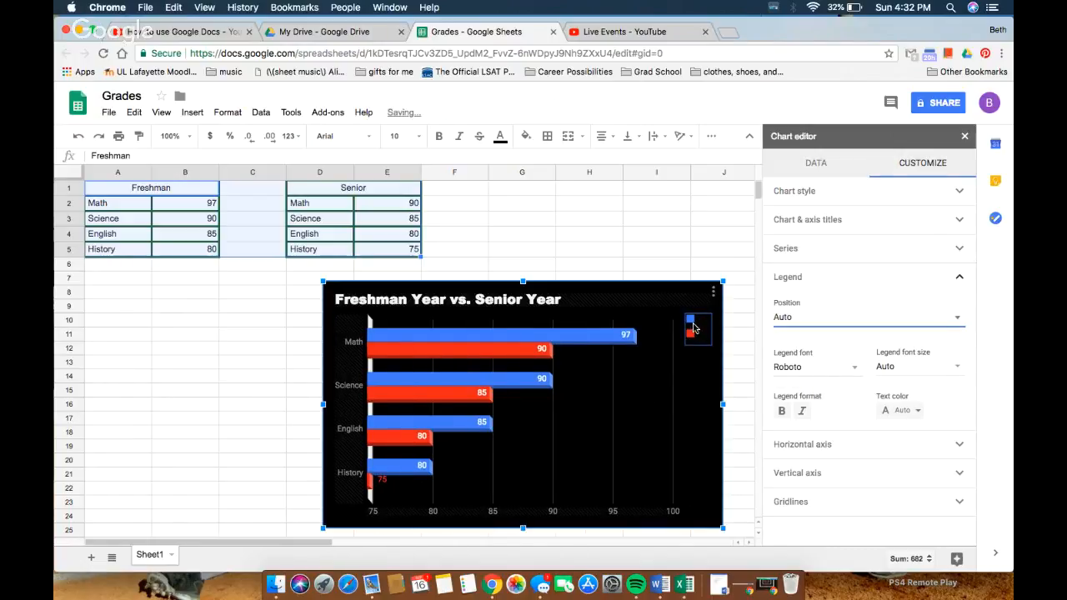
{"action": "left_click", "coordinate": [916, 415]}
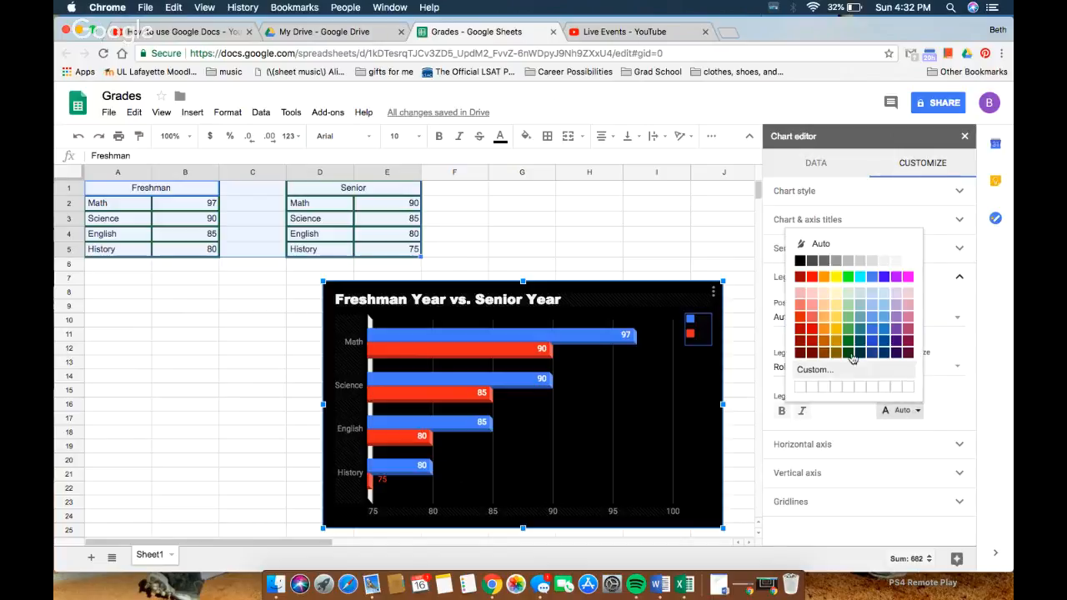
{"action": "left_click", "coordinate": [699, 334]}
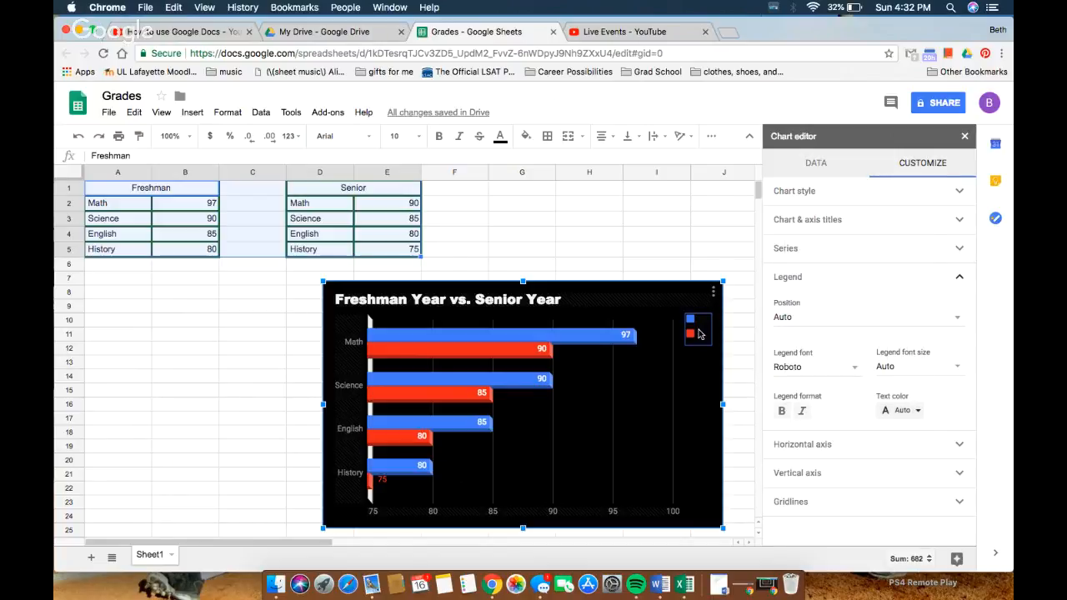
Change the Bar 1 series color to magenta after trying light yellow, black and dark pink.
{"action": "right_click", "coordinate": [699, 333]}
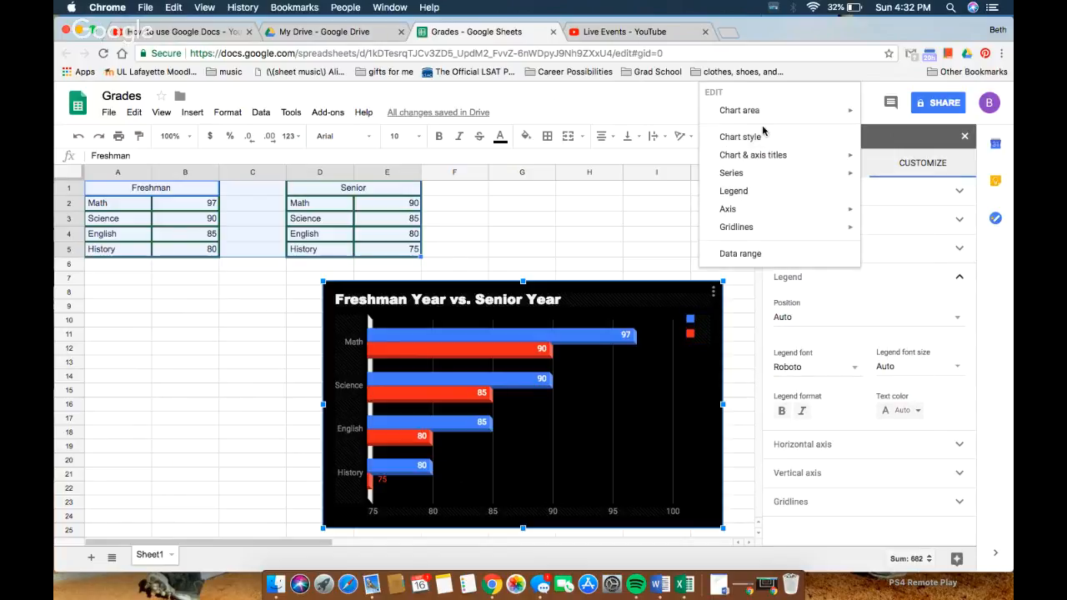
{"action": "mouse_move", "coordinate": [768, 175]}
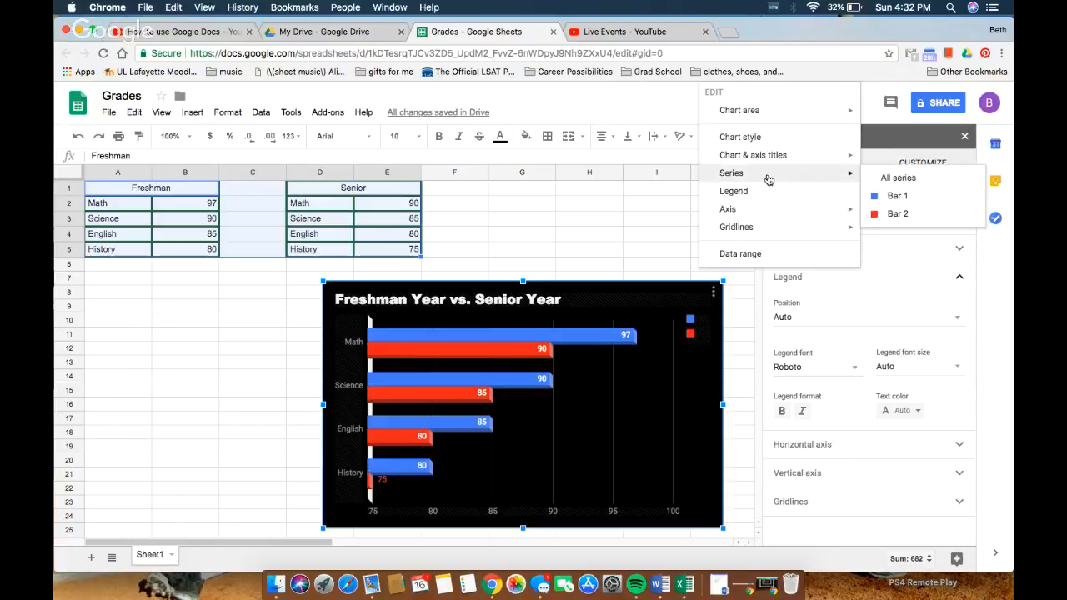
{"action": "left_click", "coordinate": [919, 201]}
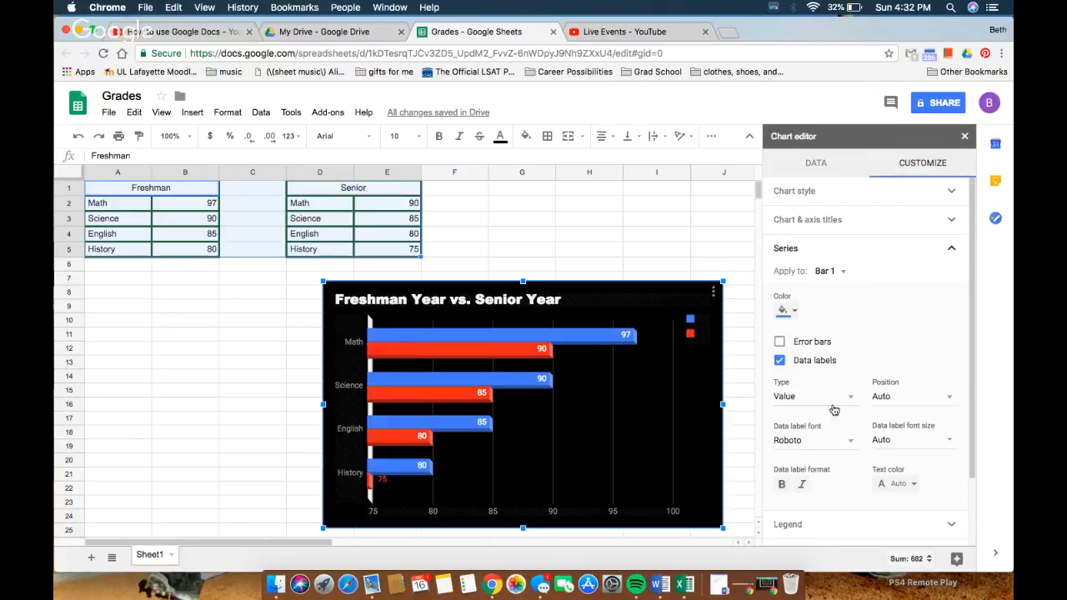
{"action": "scroll", "coordinate": [833, 406], "scroll_direction": "down", "scroll_amount": 1}
{"action": "scroll", "coordinate": [825, 417], "scroll_direction": "down", "scroll_amount": 2}
{"action": "left_click", "coordinate": [786, 238]}
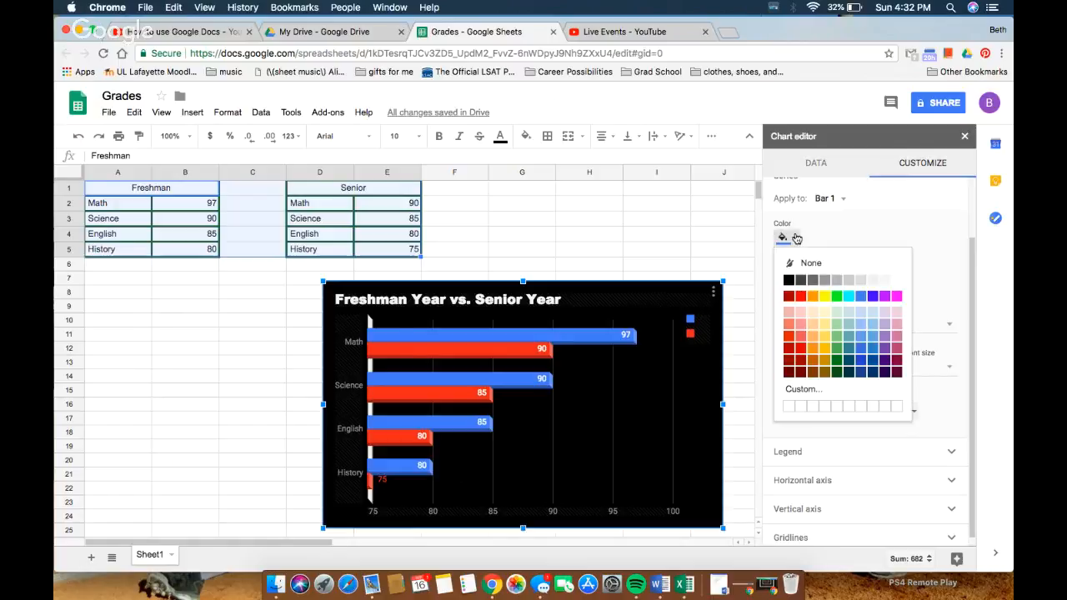
{"action": "left_click", "coordinate": [825, 312]}
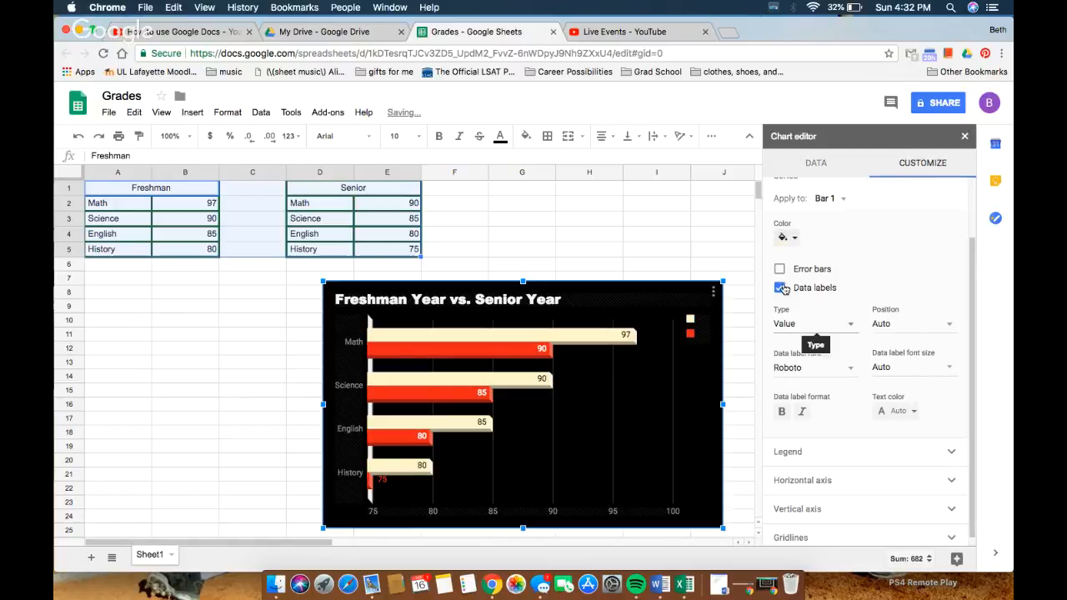
{"action": "left_click", "coordinate": [787, 238]}
{"action": "left_click", "coordinate": [789, 281]}
{"action": "left_click", "coordinate": [787, 237]}
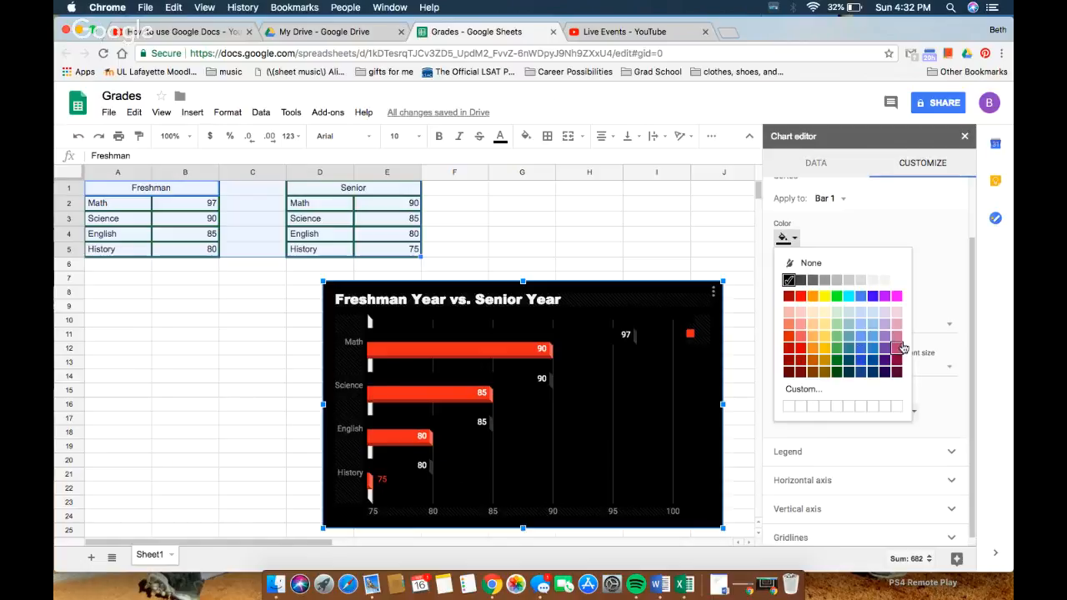
{"action": "left_click", "coordinate": [898, 348]}
{"action": "left_click", "coordinate": [788, 239]}
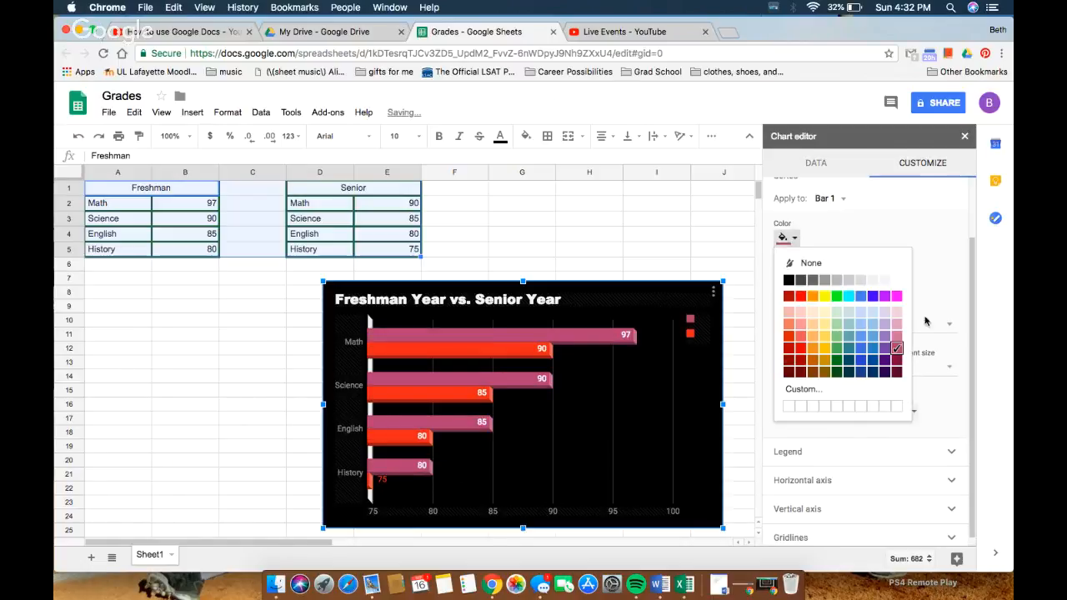
{"action": "left_click", "coordinate": [897, 296]}
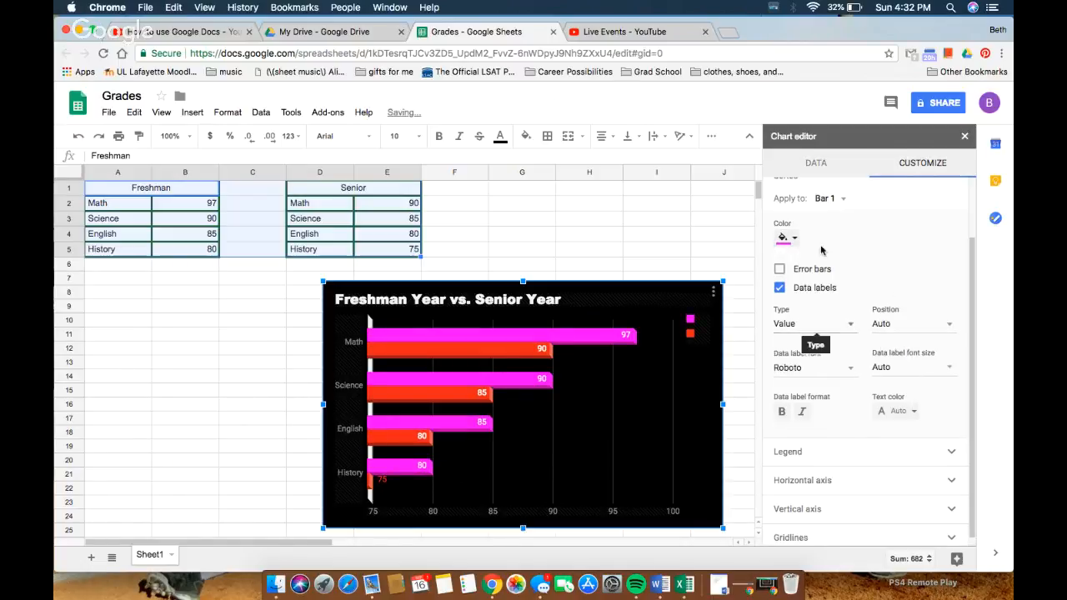
Change the Bar 2 series color of the chart to cyan.
{"action": "left_click", "coordinate": [840, 202]}
{"action": "left_click", "coordinate": [844, 178]}
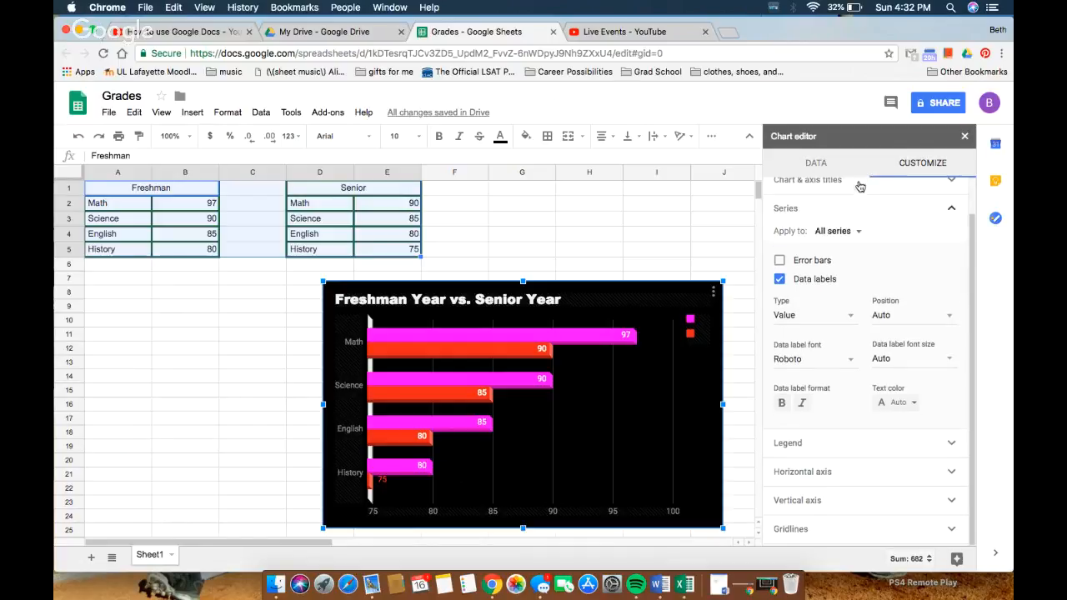
{"action": "left_click", "coordinate": [837, 231]}
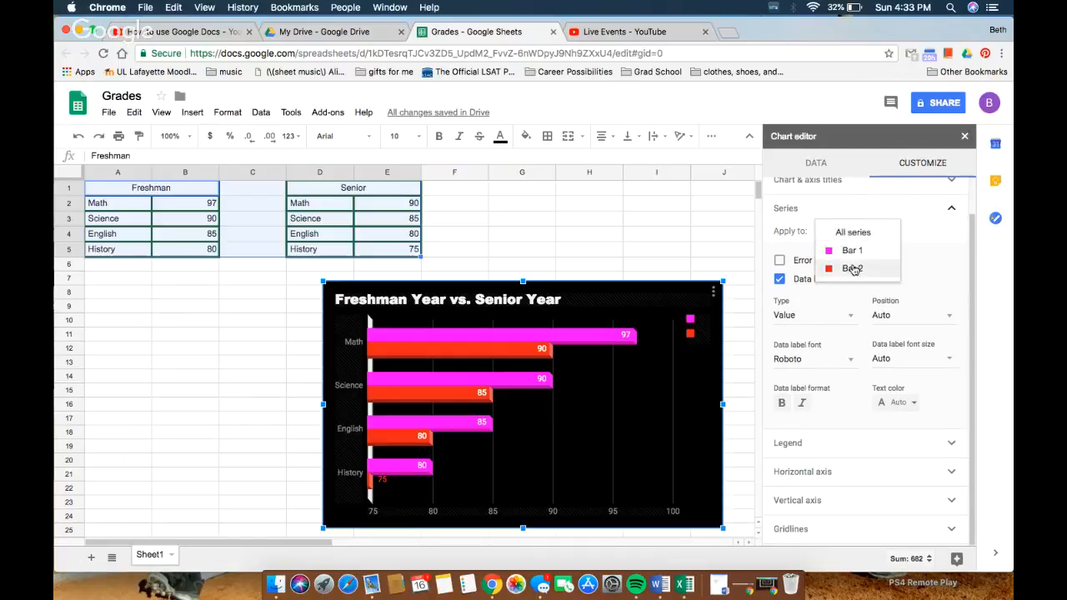
{"action": "left_click", "coordinate": [851, 269]}
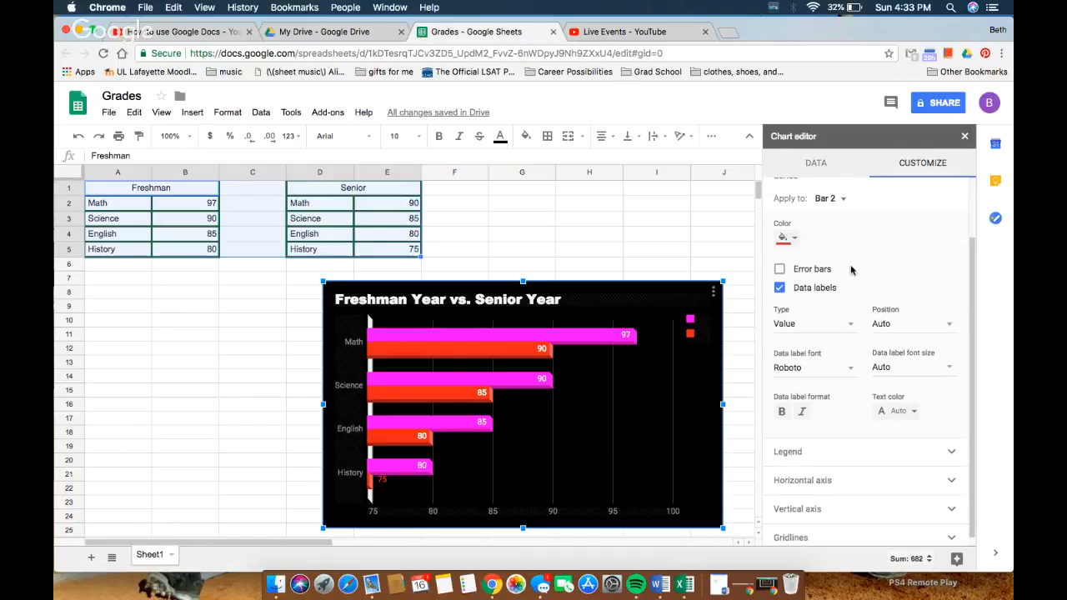
{"action": "left_click", "coordinate": [788, 239]}
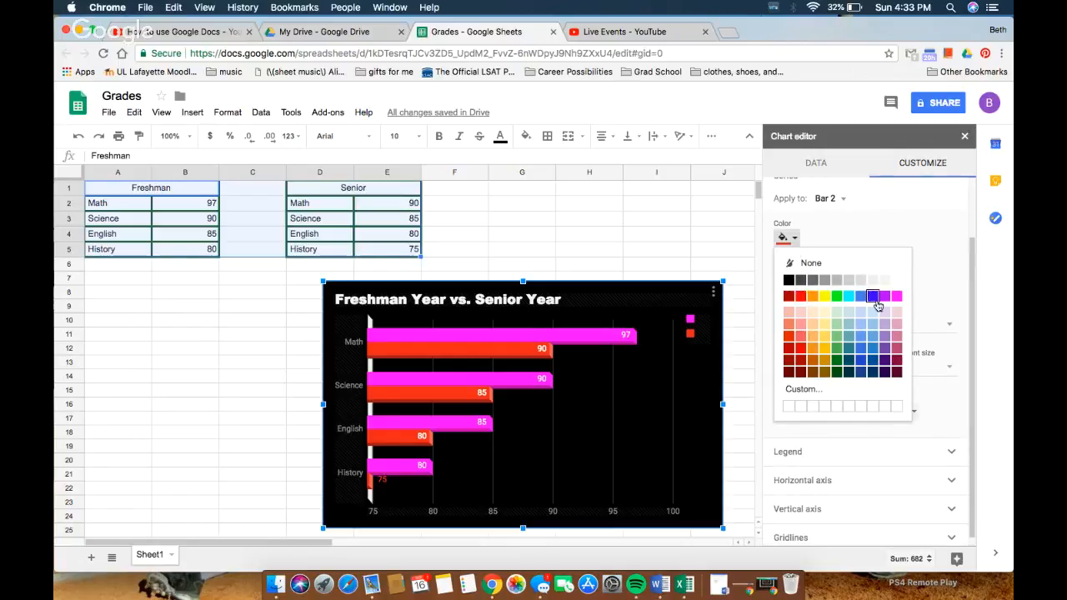
{"action": "left_click", "coordinate": [849, 296]}
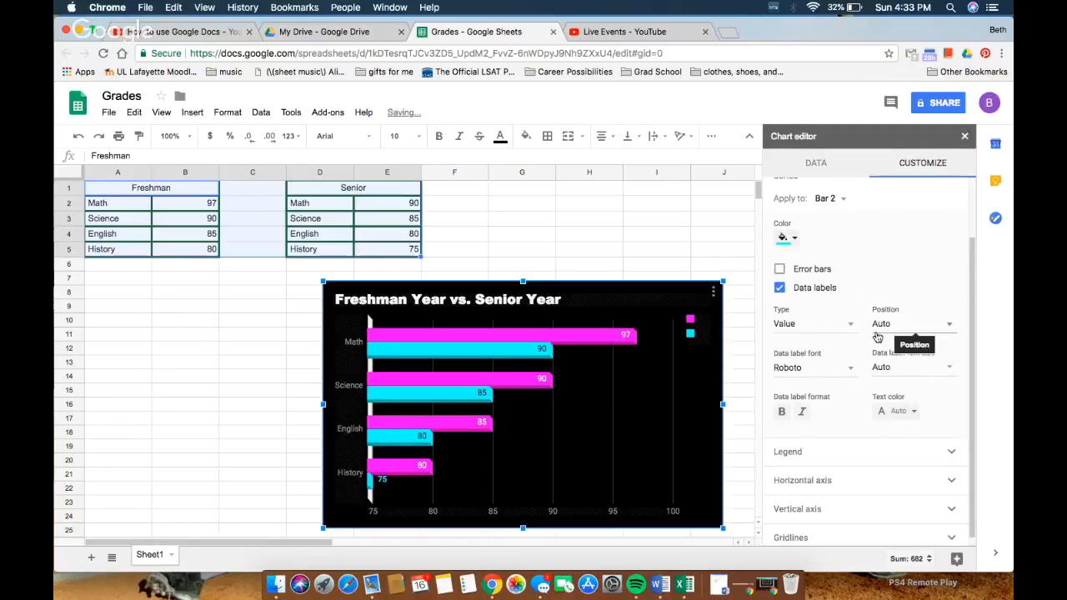
Review the legend and horizontal axis settings and set the vertical axis label font to Arial.
{"action": "left_click", "coordinate": [838, 451]}
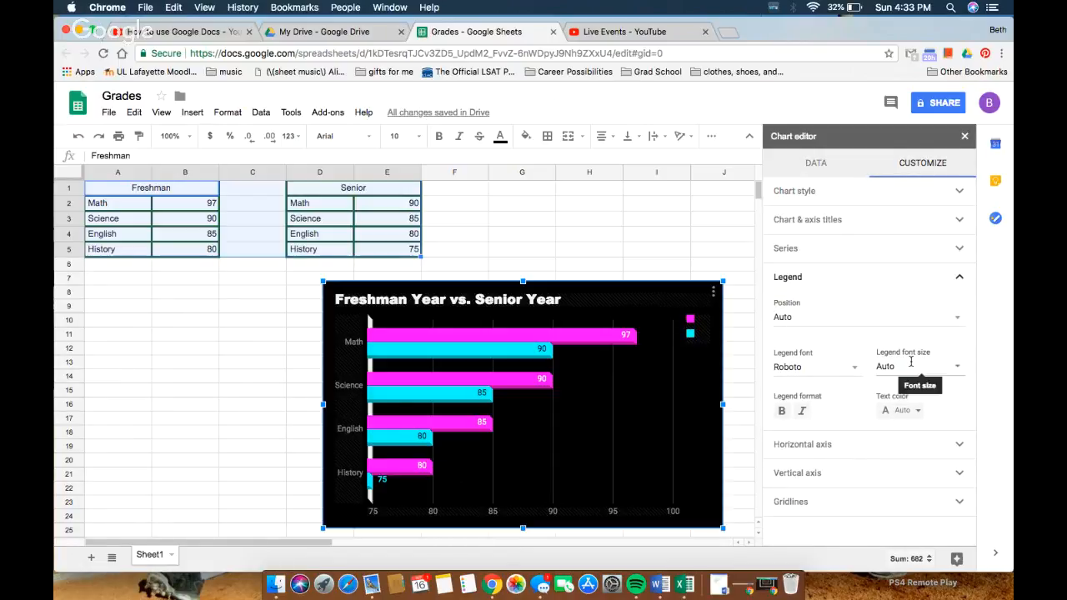
{"action": "left_click", "coordinate": [855, 444]}
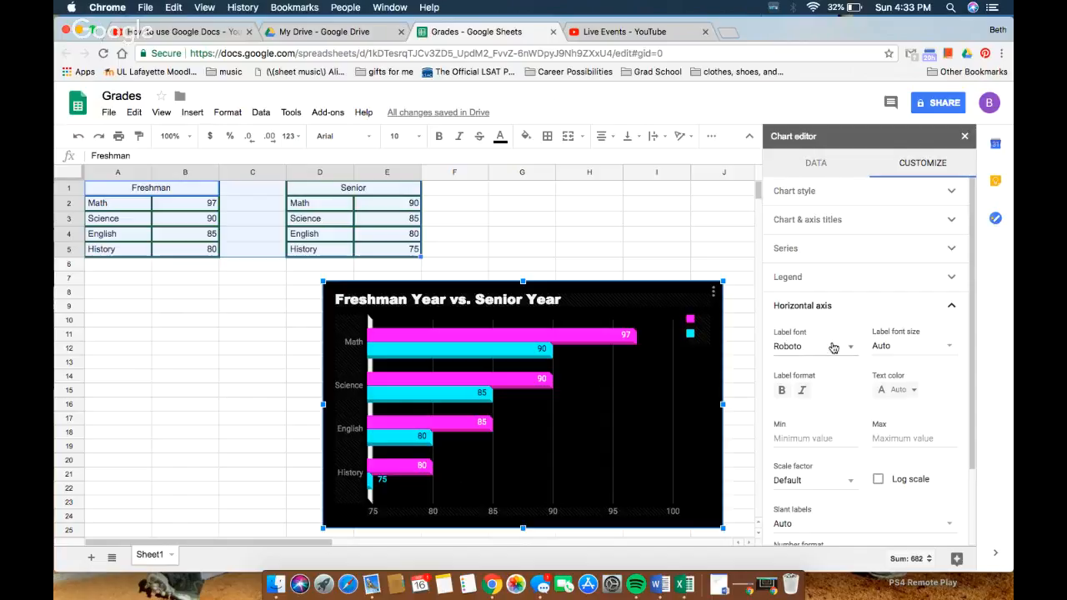
{"action": "scroll", "coordinate": [913, 344], "scroll_direction": "down", "scroll_amount": 3}
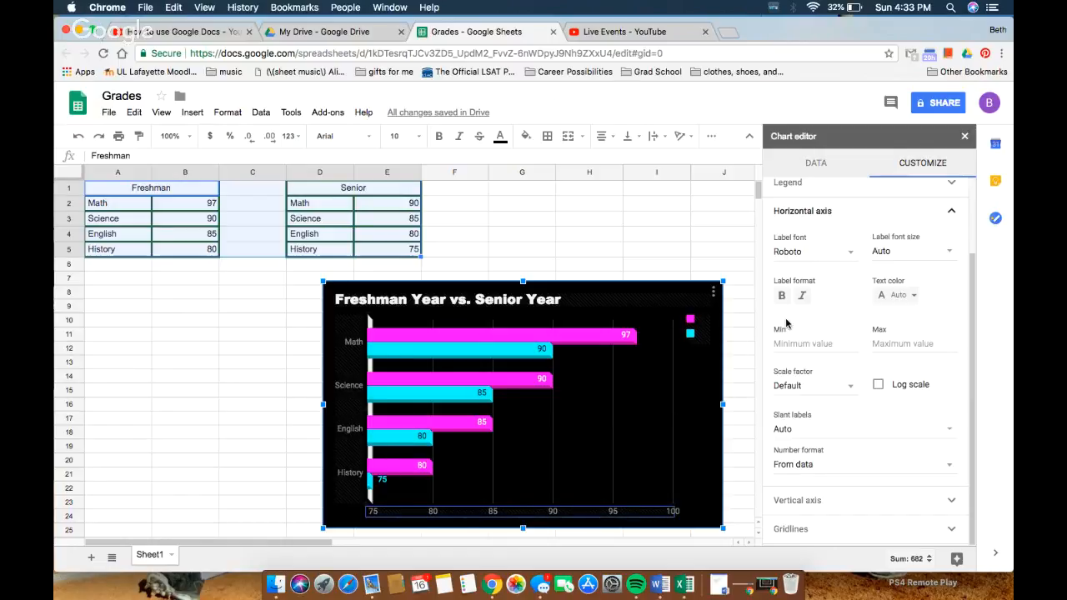
{"action": "left_click", "coordinate": [829, 502]}
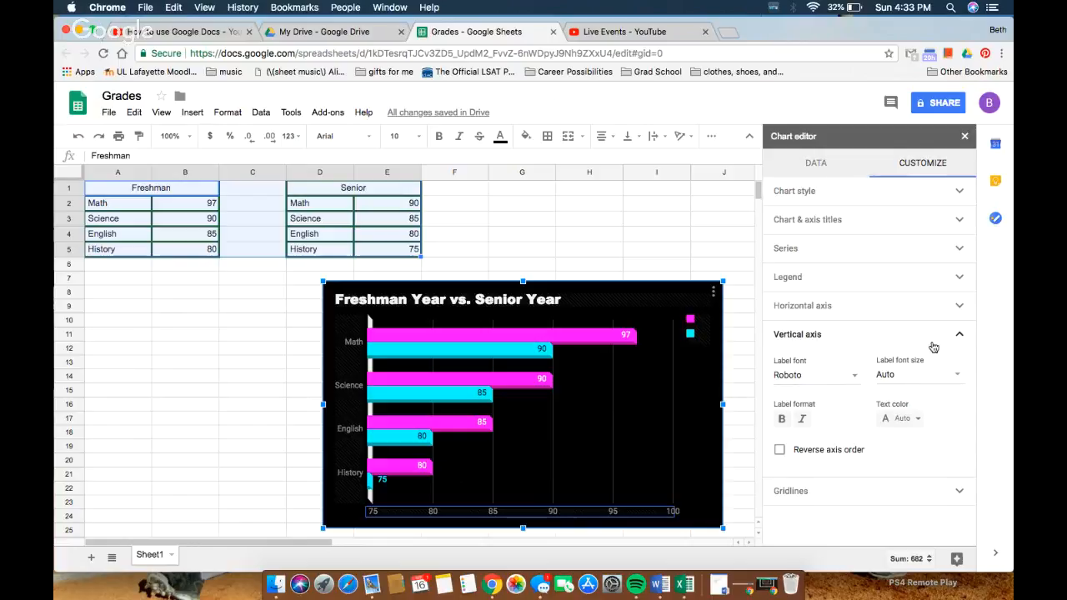
{"action": "left_click", "coordinate": [849, 377]}
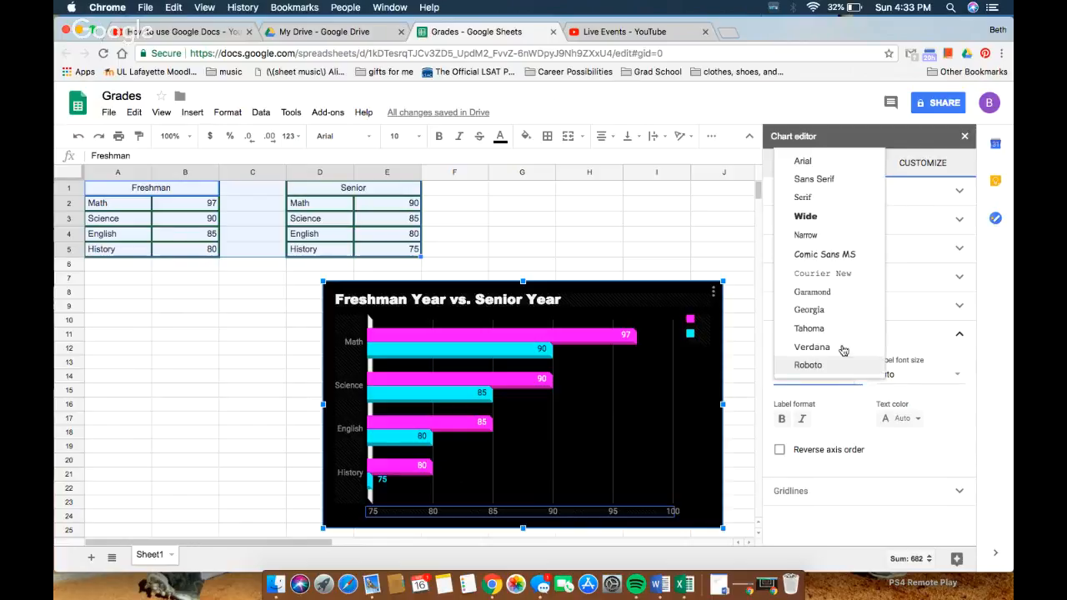
{"action": "left_click", "coordinate": [829, 163]}
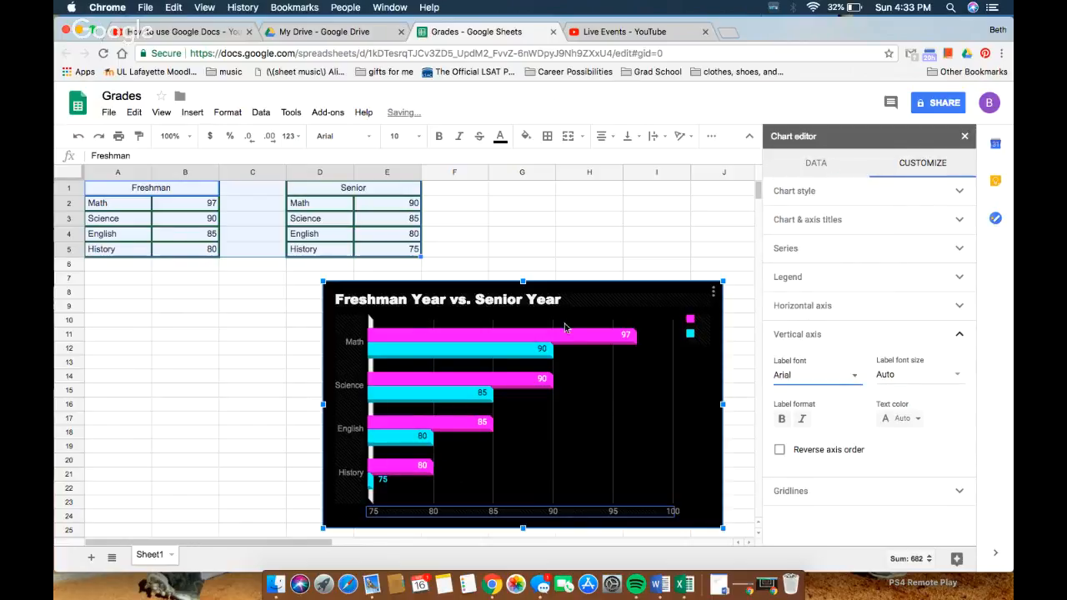
Add the horizontal axis title "Grade" to the chart.
{"action": "left_click", "coordinate": [837, 219]}
{"action": "left_click", "coordinate": [846, 241]}
{"action": "left_click", "coordinate": [867, 278]}
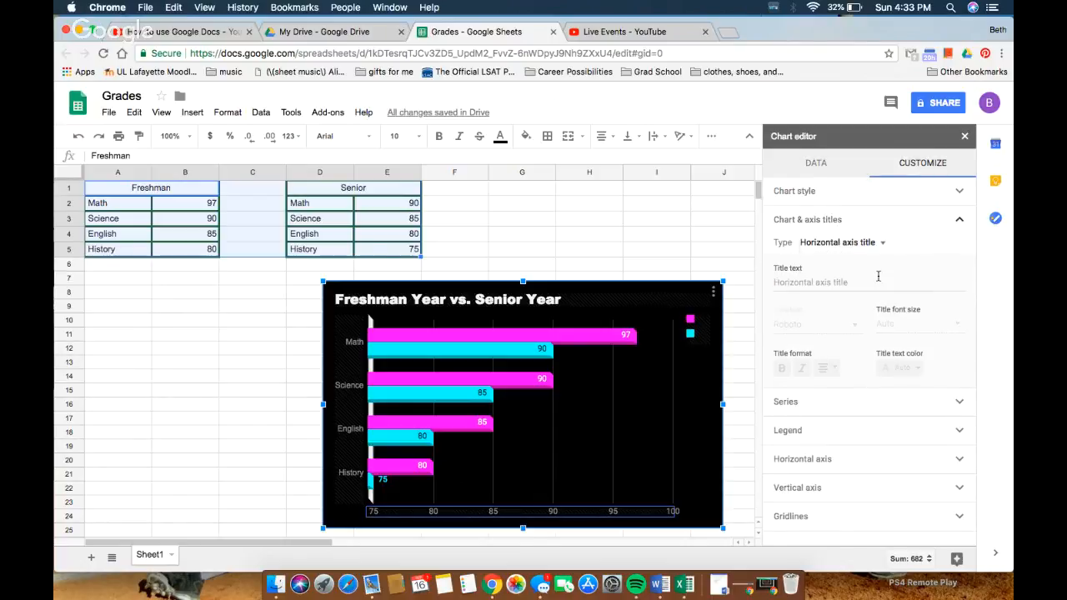
{"action": "left_click", "coordinate": [835, 286]}
{"action": "type", "text": "Grade"}
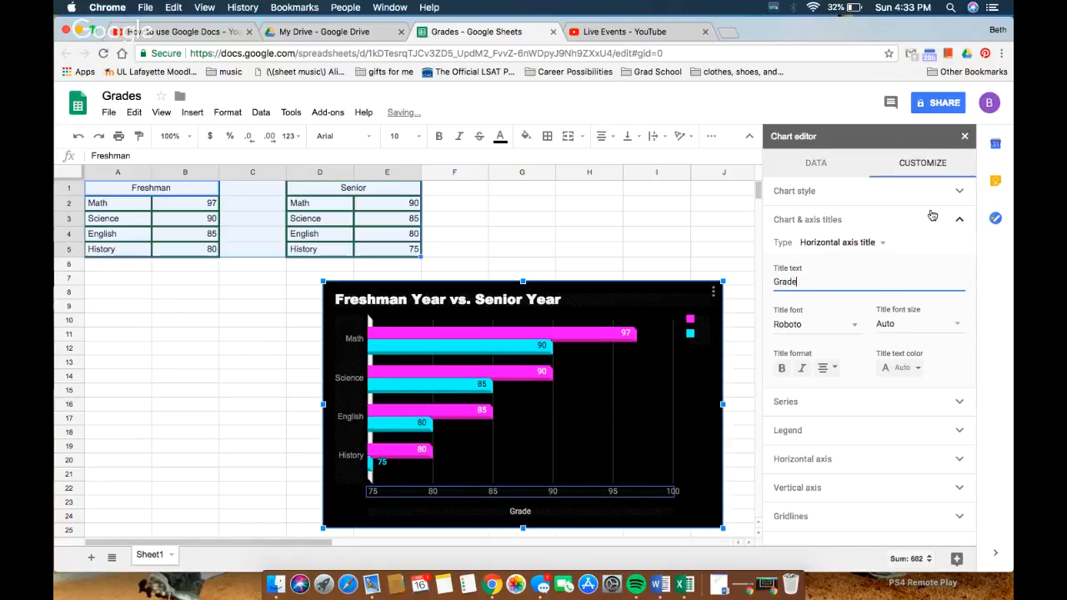
Add the vertical axis title "Subject" to the chart and close the chart editor.
{"action": "left_click", "coordinate": [842, 242]}
{"action": "left_click", "coordinate": [856, 260]}
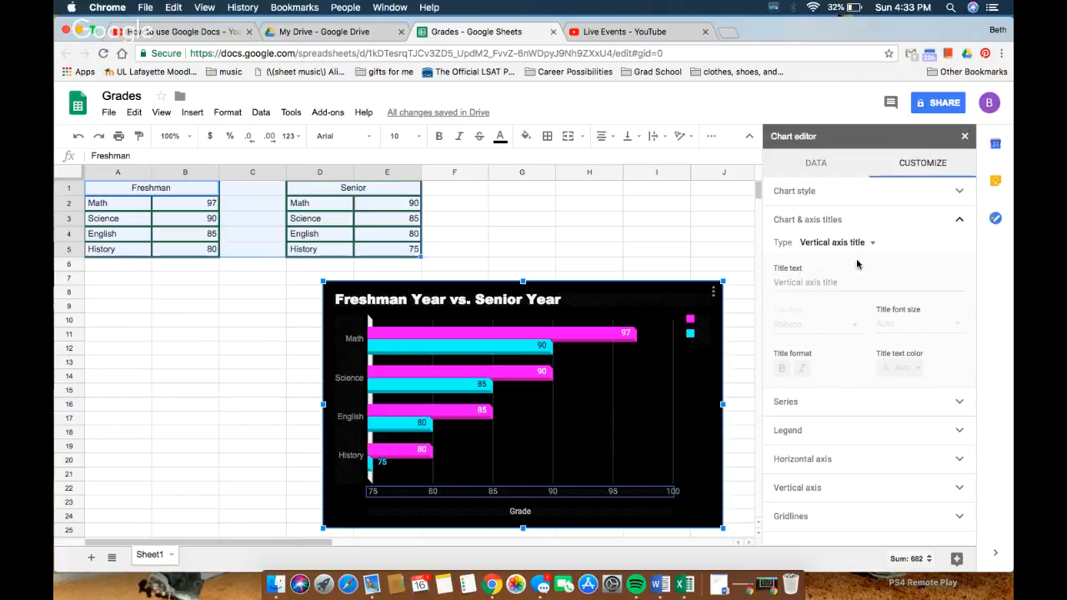
{"action": "left_click", "coordinate": [828, 280]}
{"action": "type", "text": "Subject"}
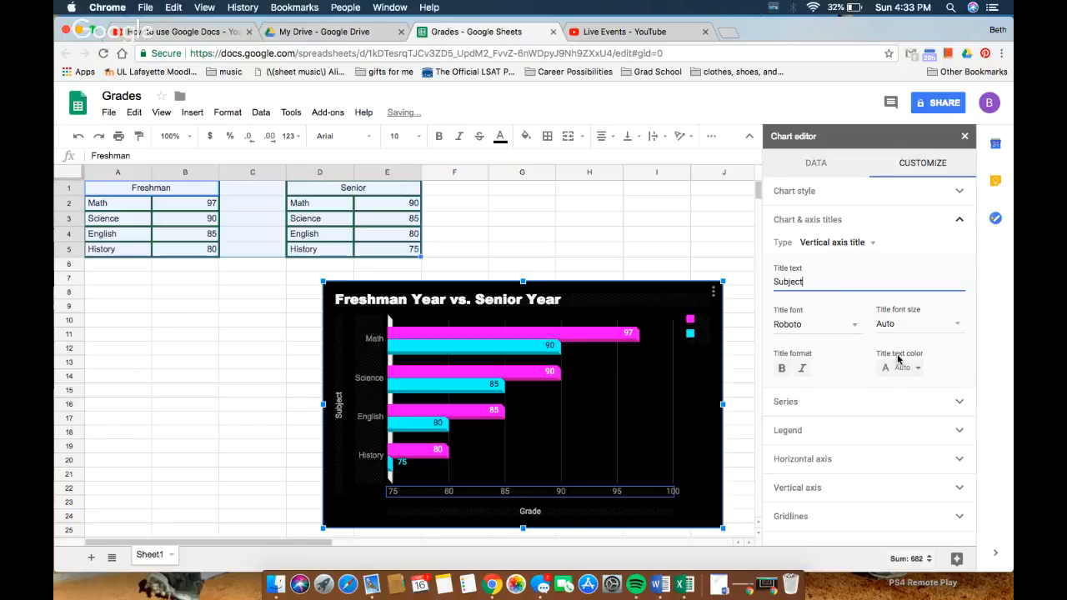
{"action": "left_click", "coordinate": [964, 136]}
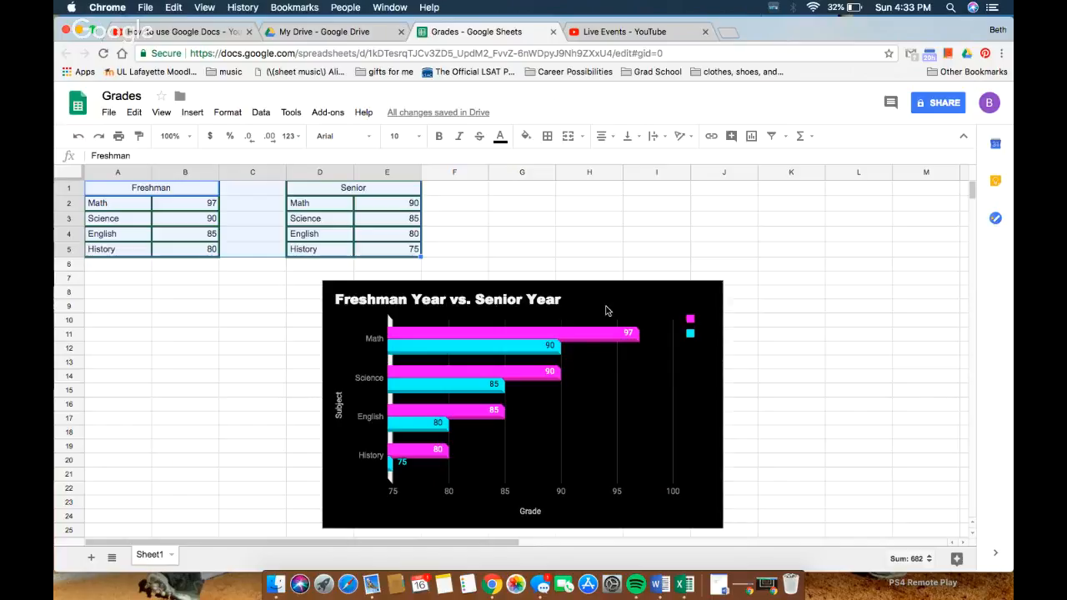
Examine the edit options offered for the chart, including its title and gridline settings, and deselect the chart.
{"action": "left_click", "coordinate": [687, 311]}
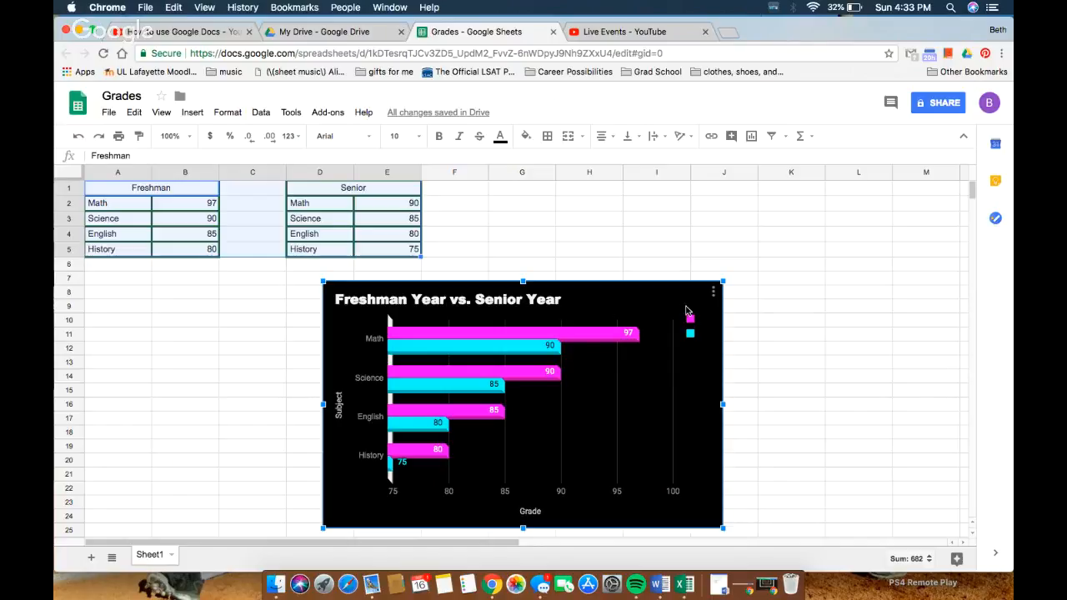
{"action": "right_click", "coordinate": [644, 302]}
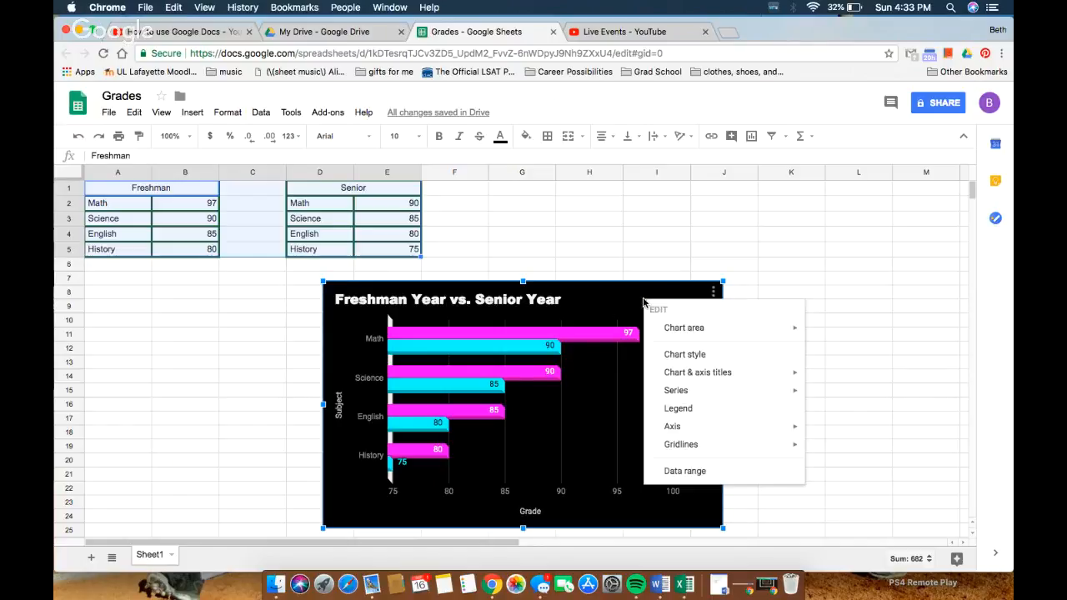
{"action": "double_click", "coordinate": [596, 303]}
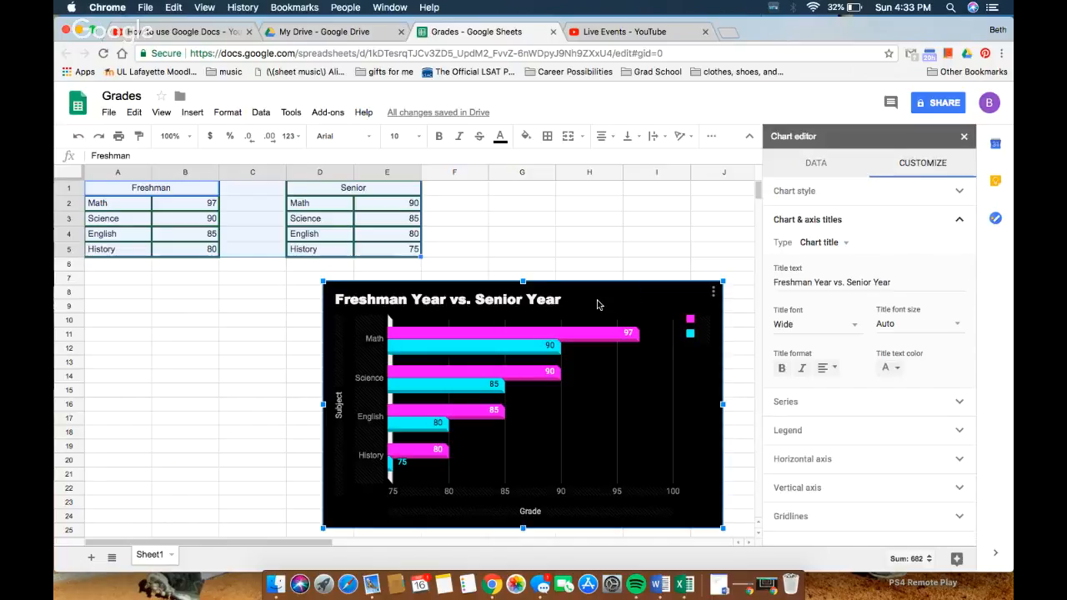
{"action": "left_click", "coordinate": [629, 348]}
{"action": "left_click", "coordinate": [702, 370]}
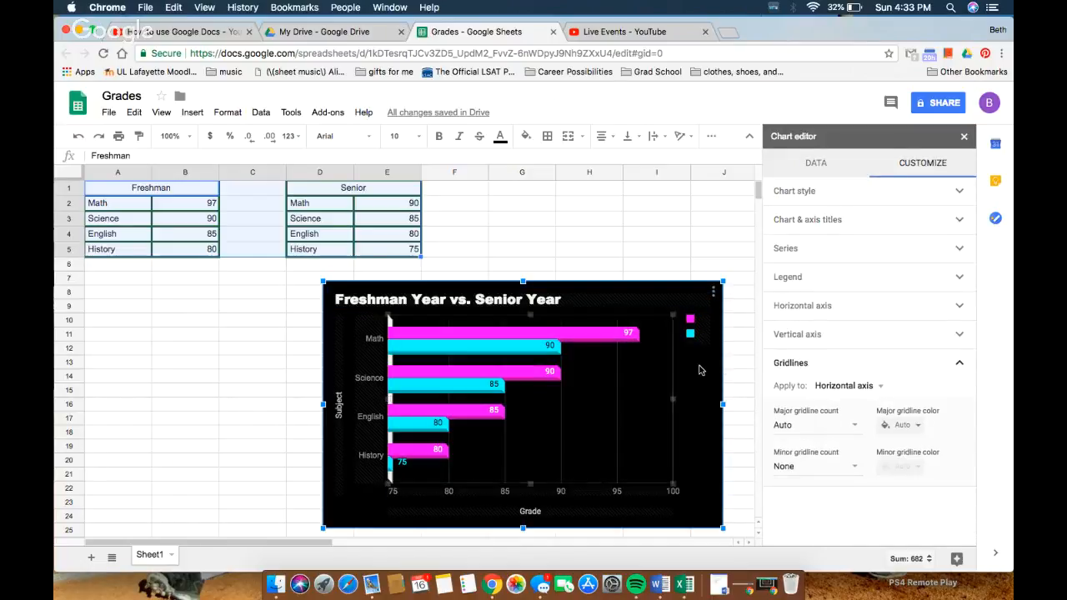
{"action": "right_click", "coordinate": [701, 369]}
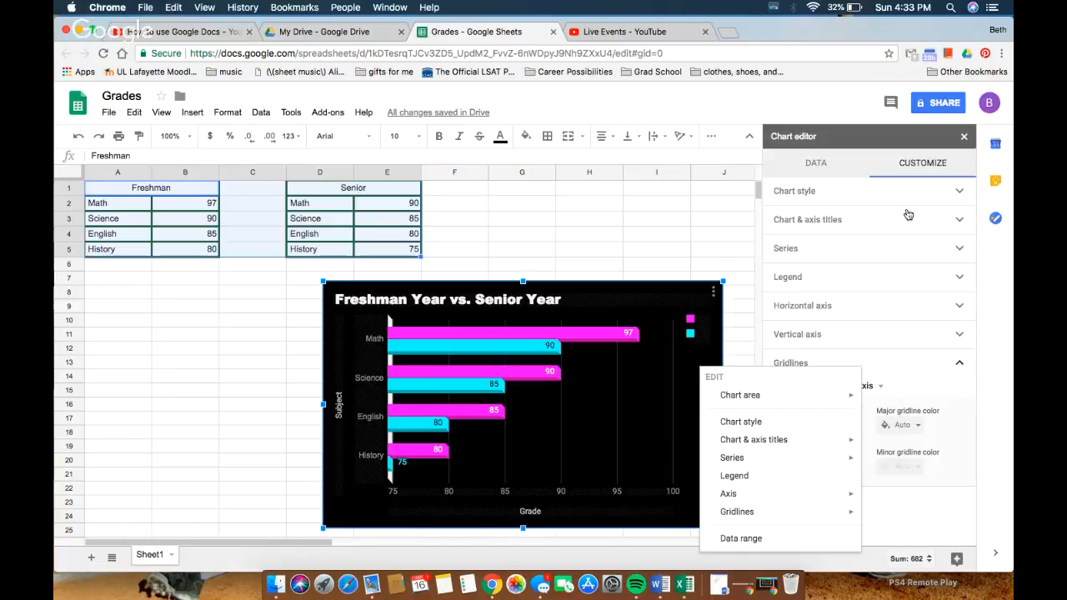
{"action": "left_click", "coordinate": [966, 137]}
{"action": "left_click", "coordinate": [965, 137]}
{"action": "right_click", "coordinate": [697, 388]}
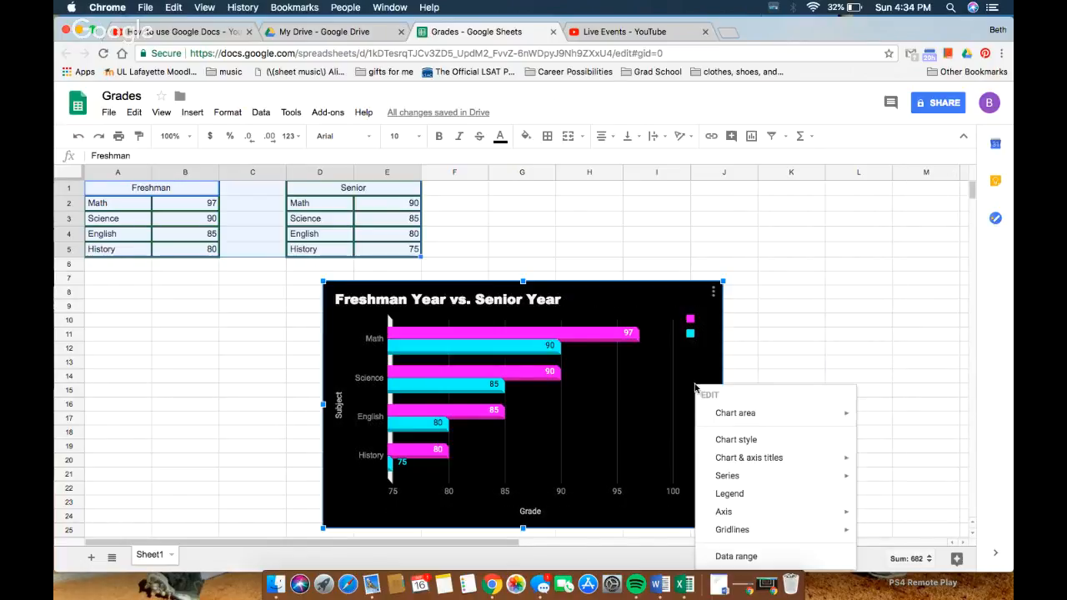
{"action": "left_click", "coordinate": [792, 328]}
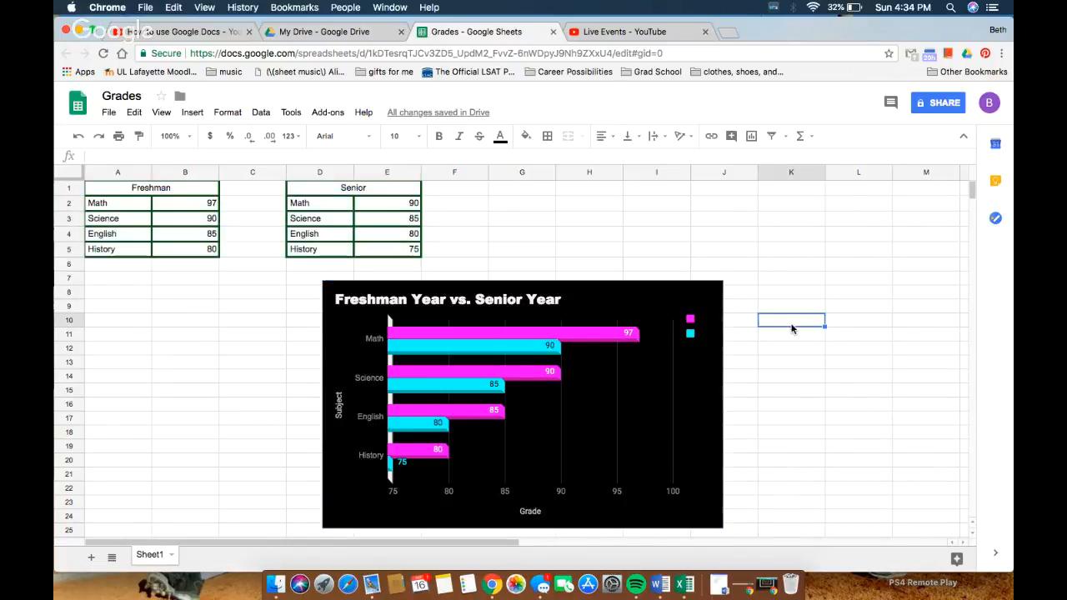
Look through the actions available for the whole chart, such as Save image, Copy chart and Move to own sheet.
{"action": "left_click", "coordinate": [686, 285]}
{"action": "left_click", "coordinate": [713, 292]}
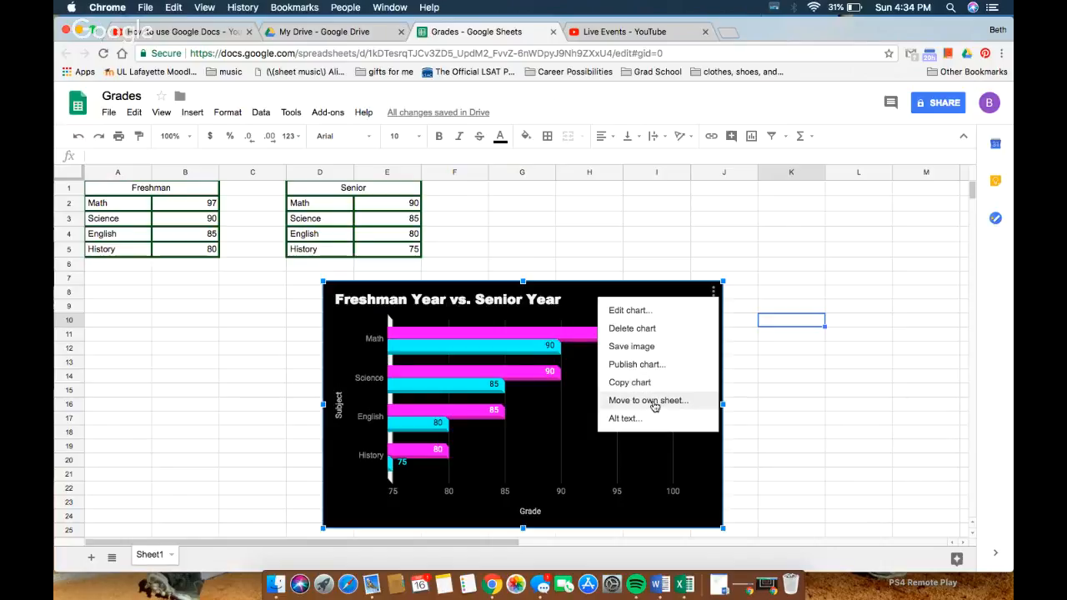
{"action": "left_click", "coordinate": [798, 377]}
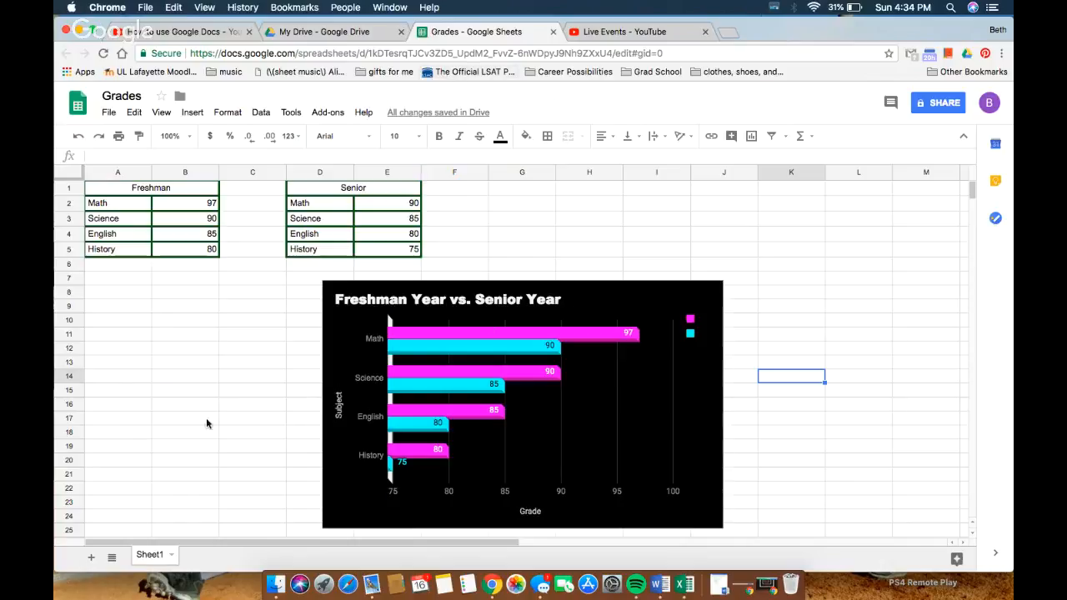
Add a second sheet to the spreadsheet, set the Sheet1 tab color to dark green and check Sheet1's other options.
{"action": "left_click", "coordinate": [91, 558]}
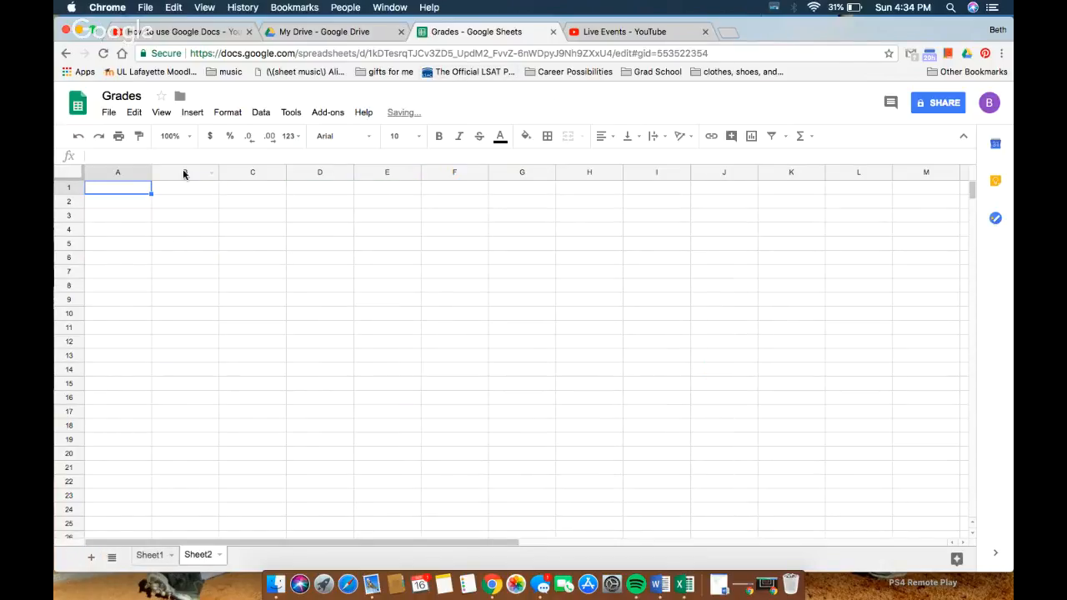
{"action": "left_click", "coordinate": [148, 555]}
{"action": "left_click", "coordinate": [171, 554]}
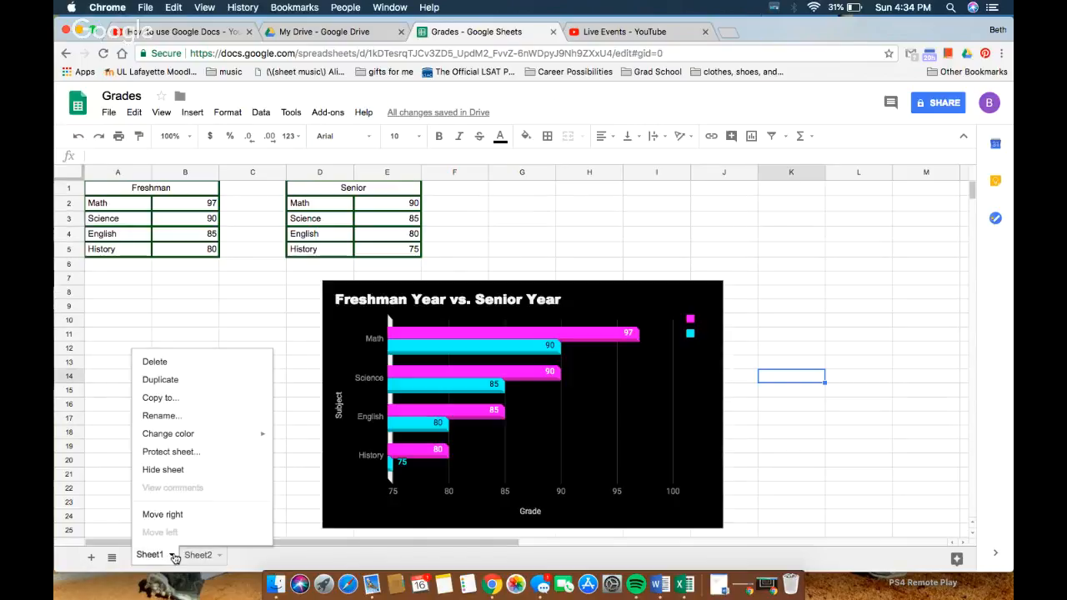
{"action": "mouse_move", "coordinate": [208, 434]}
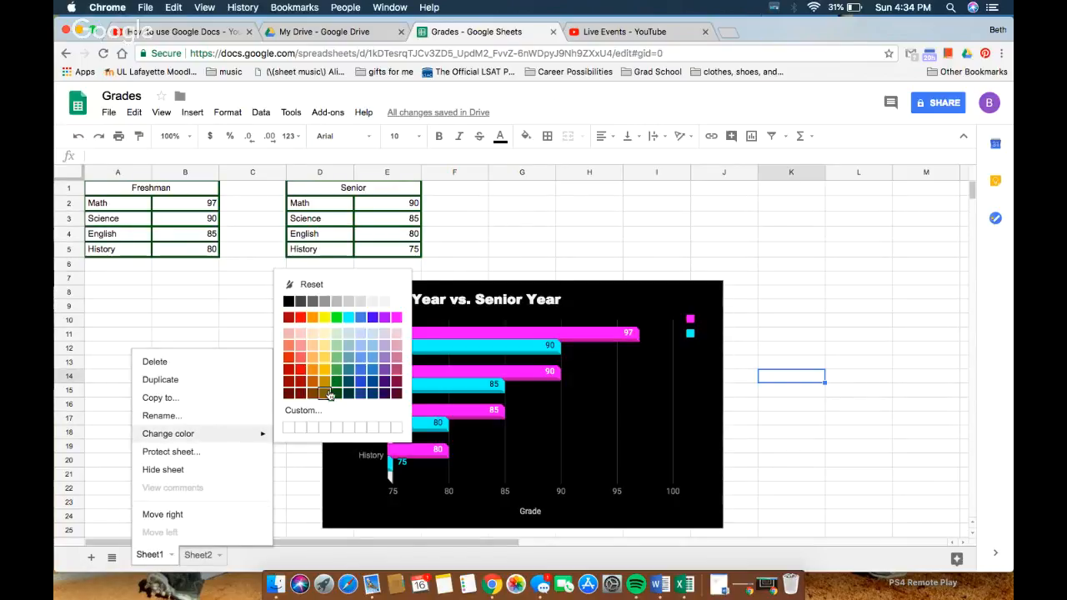
{"action": "left_click", "coordinate": [337, 393]}
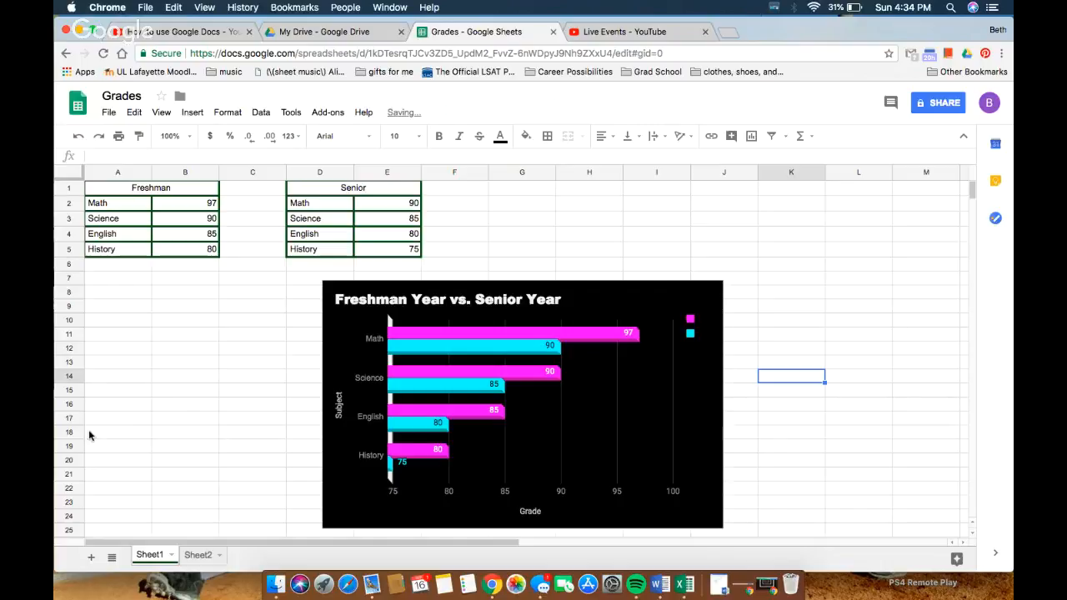
{"action": "left_click", "coordinate": [172, 555]}
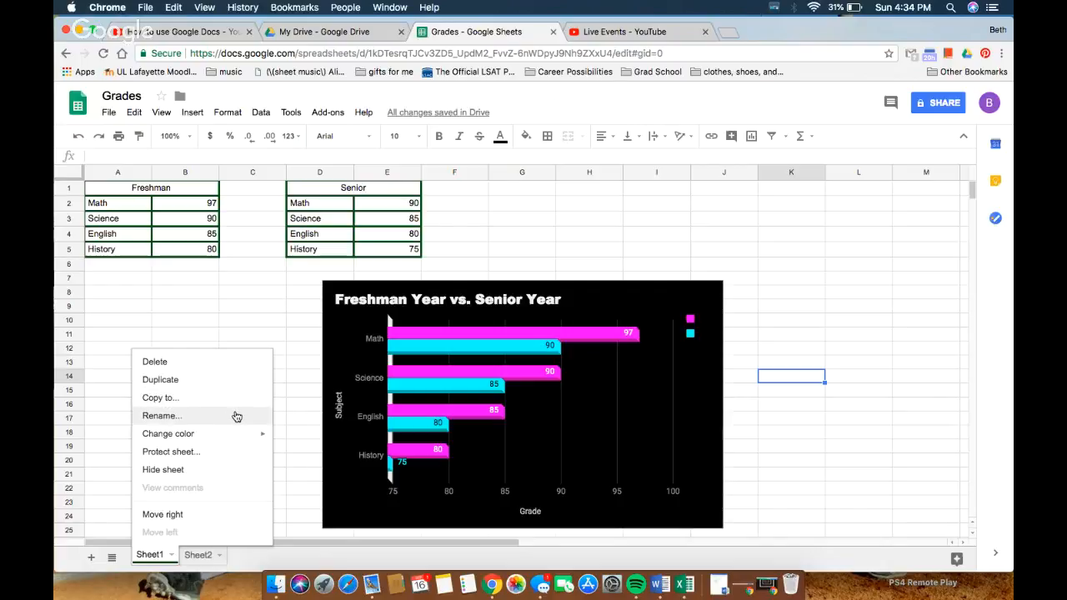
{"action": "left_click", "coordinate": [264, 306]}
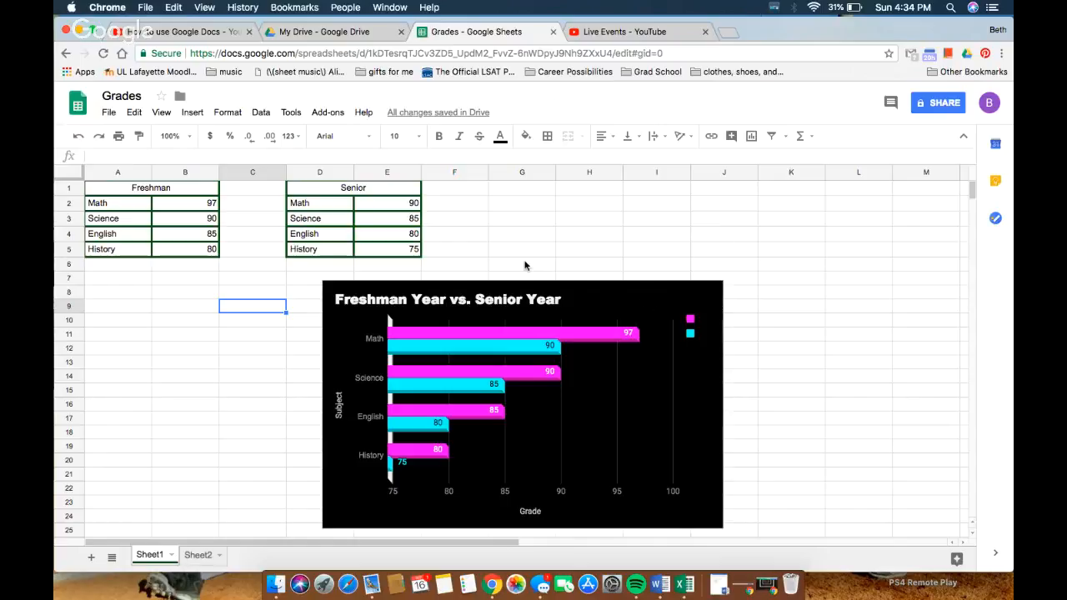
{"action": "left_click", "coordinate": [634, 137]}
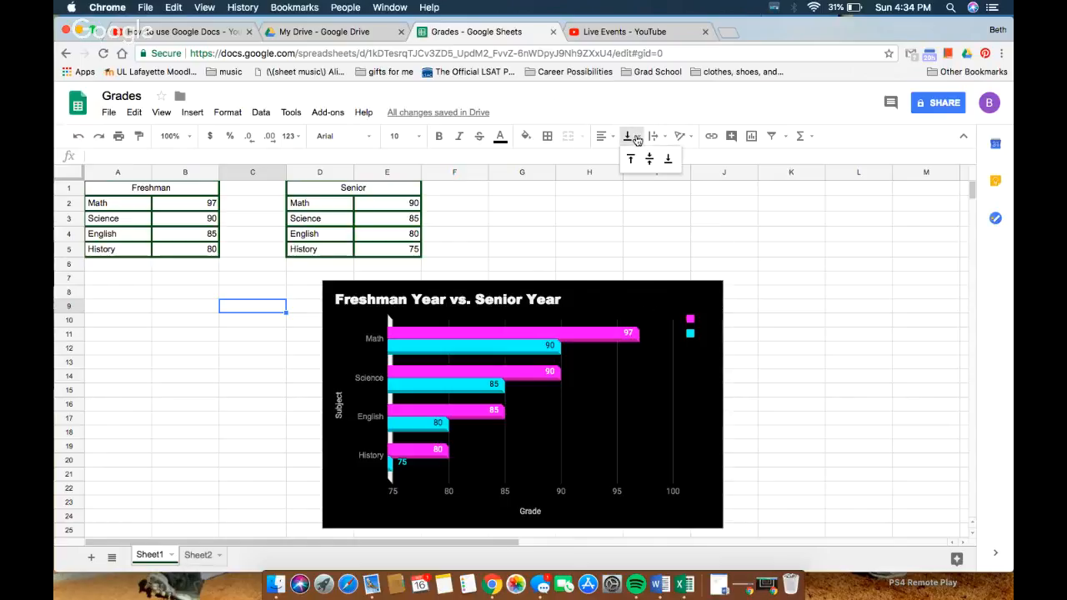
{"action": "left_click", "coordinate": [589, 193]}
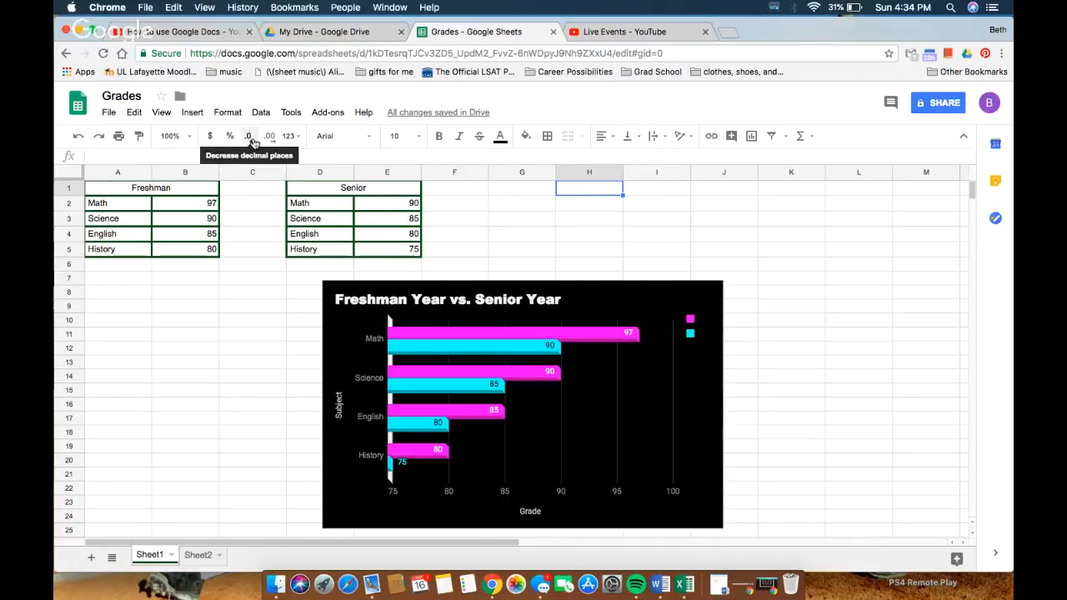
{"action": "left_click", "coordinate": [519, 234]}
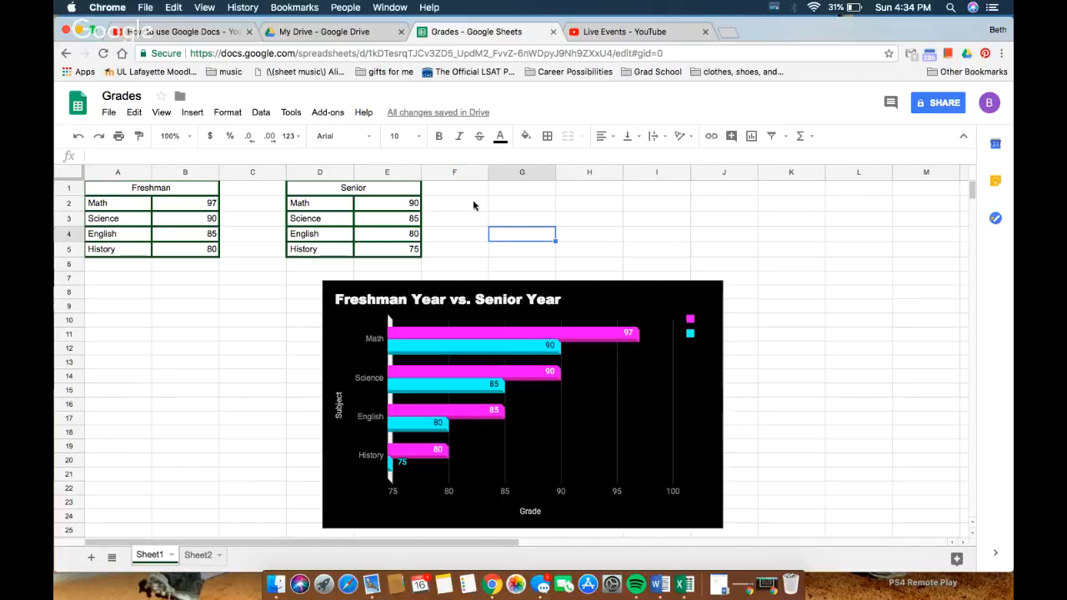
{"action": "left_click", "coordinate": [531, 204]}
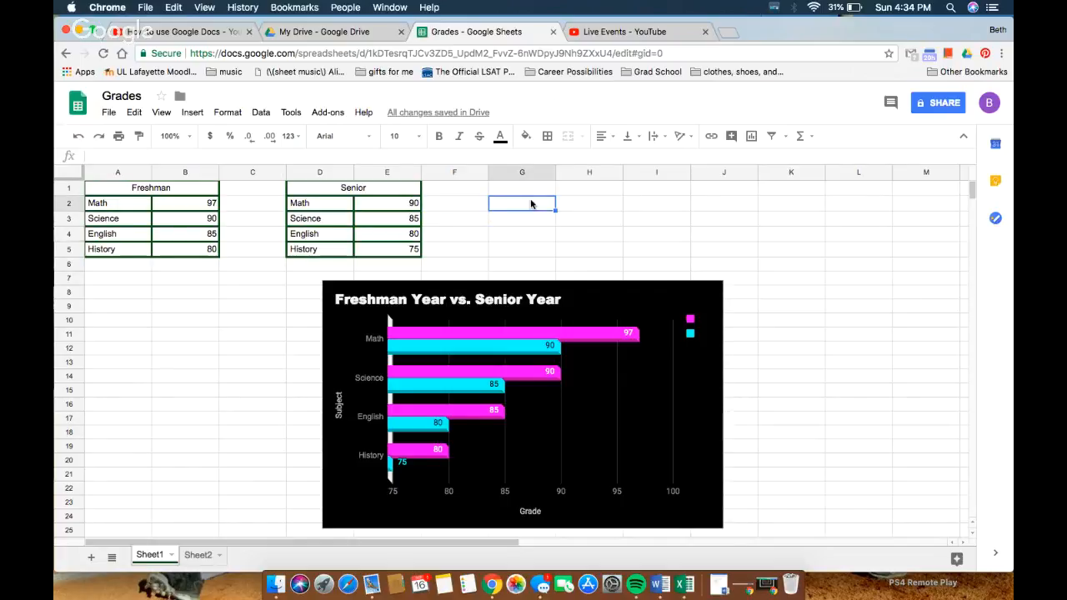
Calculate the average of the Senior grades E2:E5 in cell G2 with the AVERAGE function.
{"action": "type", "text": "="}
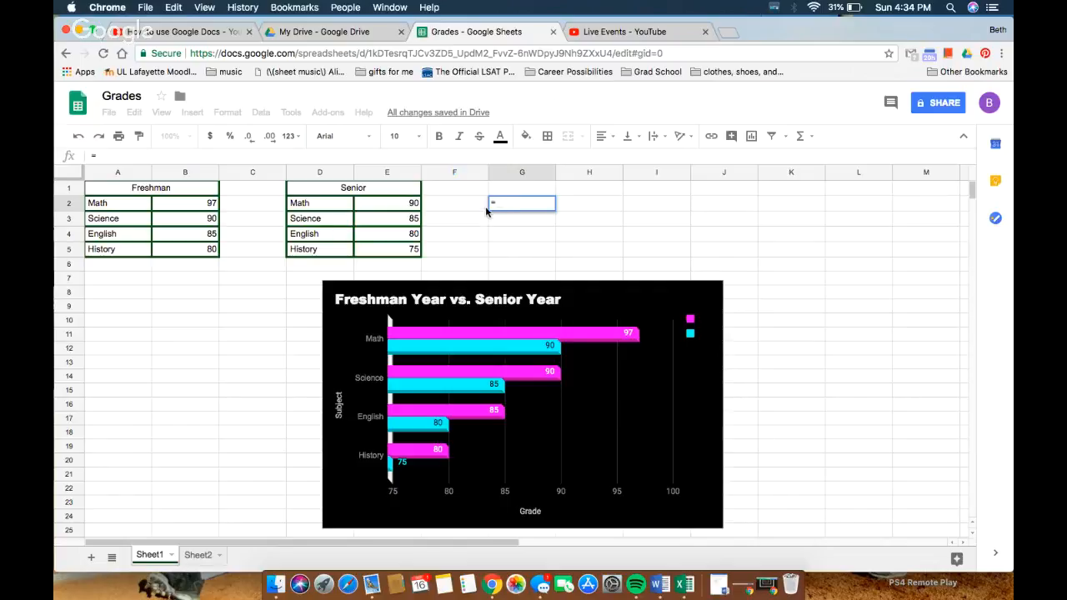
{"action": "type", "text": "av"}
{"action": "left_click", "coordinate": [500, 249]}
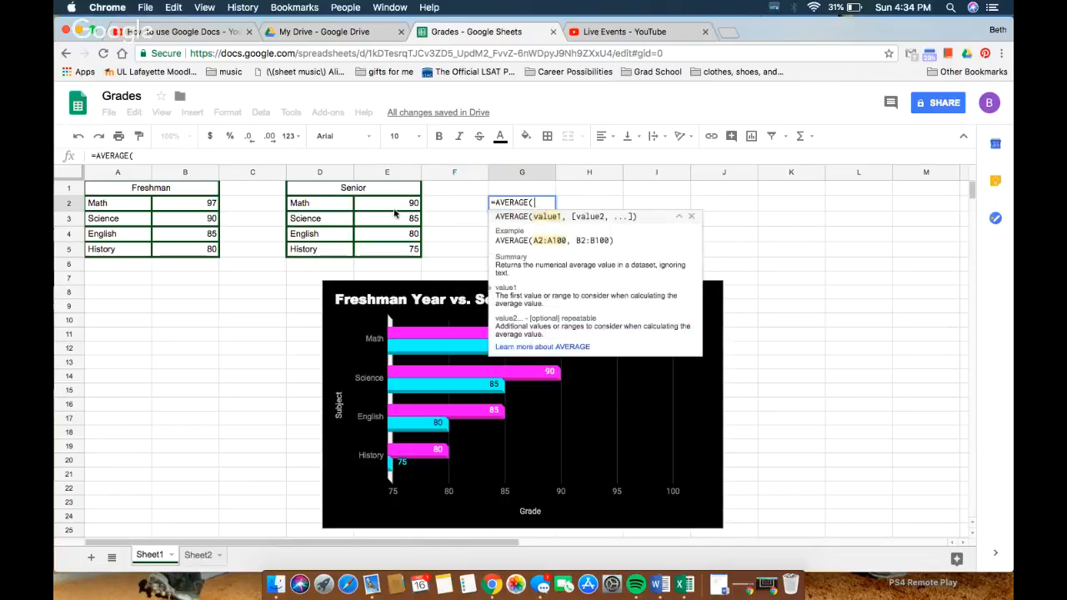
{"action": "left_click_drag", "start_coordinate": [393, 203], "coordinate": [396, 247]}
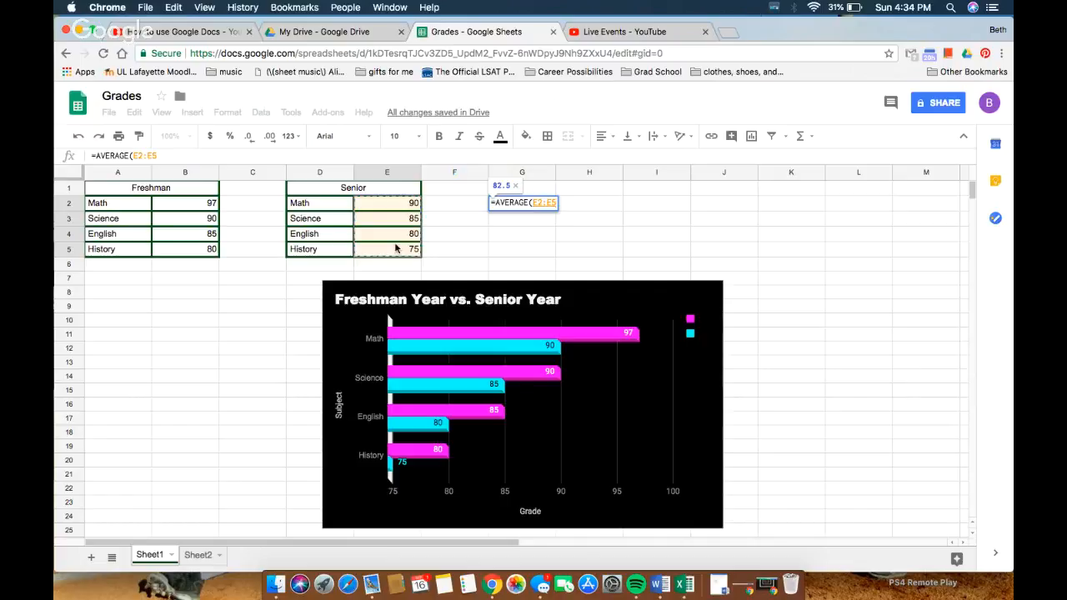
{"action": "key", "text": "Return"}
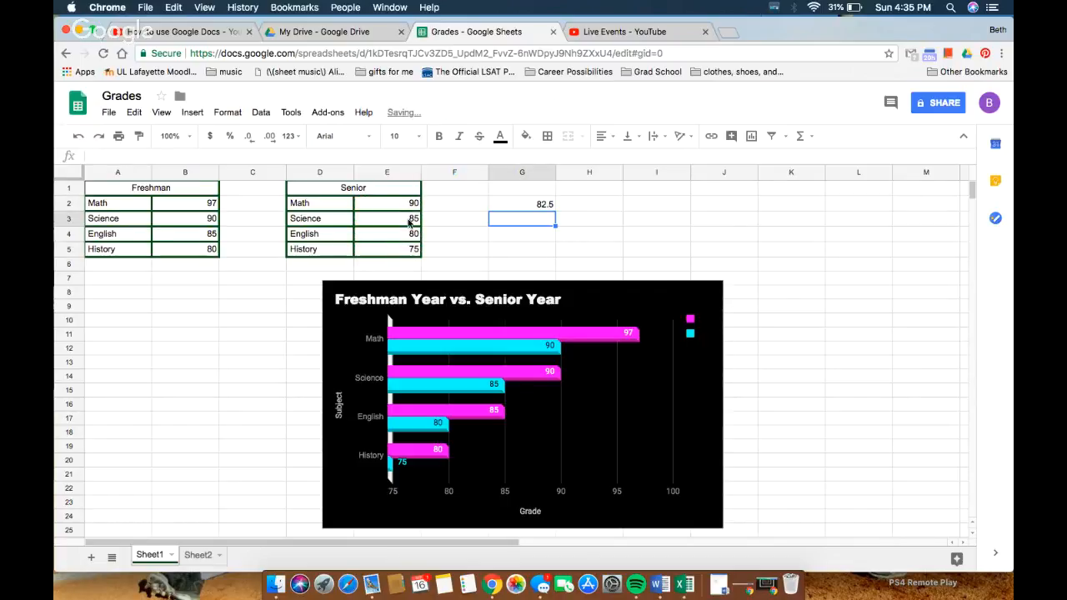
Change the Senior Science grade in cell E3 to 60.
{"action": "left_click", "coordinate": [409, 223]}
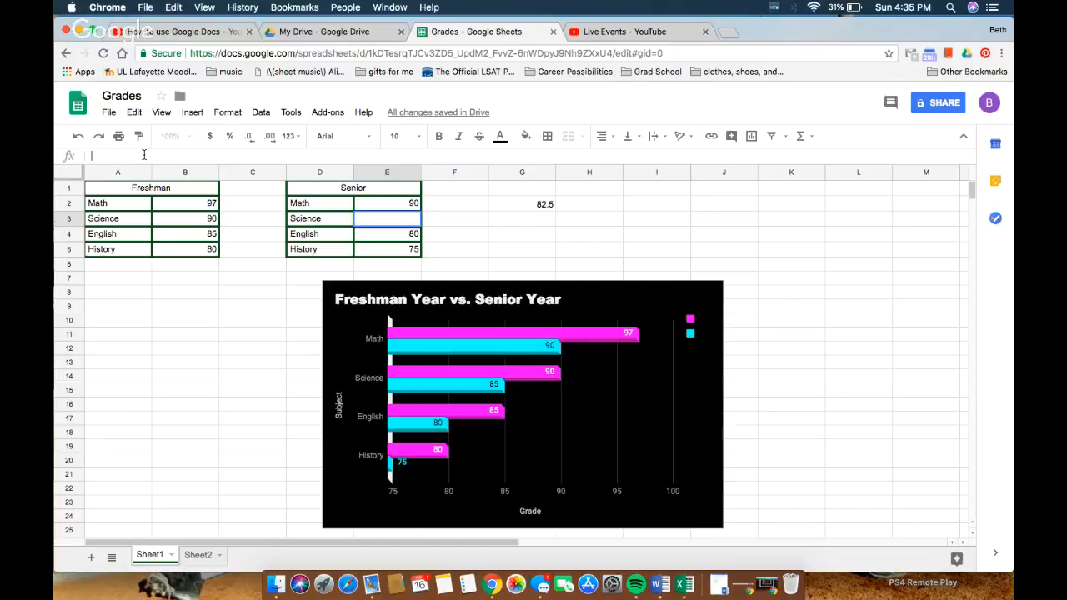
{"action": "type", "text": "60"}
{"action": "key", "text": "Return"}
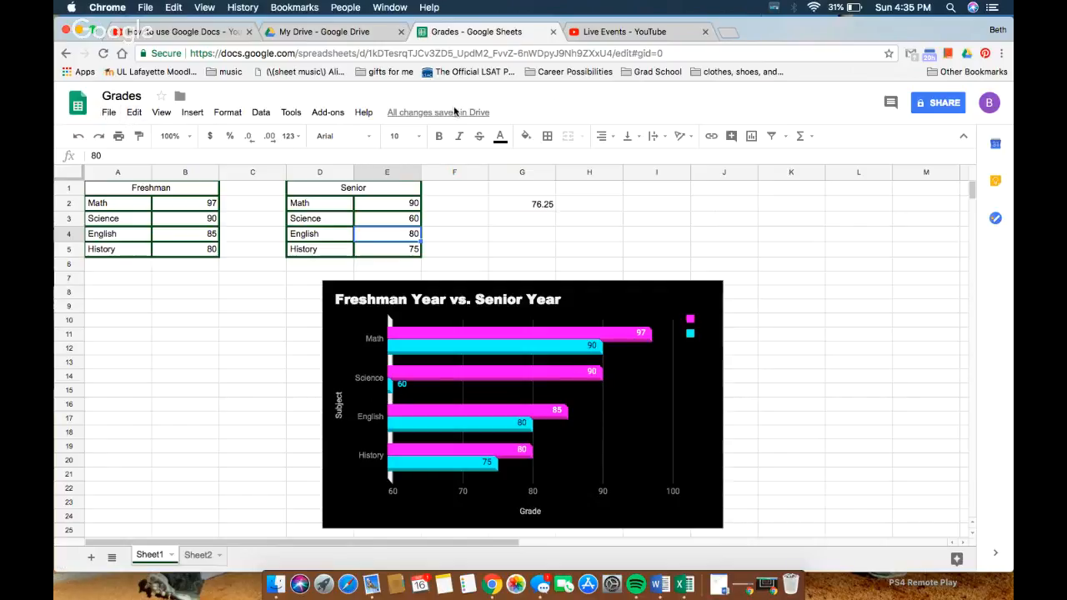
Check in a refreshed My Drive that the Grades spreadsheet is saved, and return to the spreadsheet.
{"action": "left_click", "coordinate": [363, 35]}
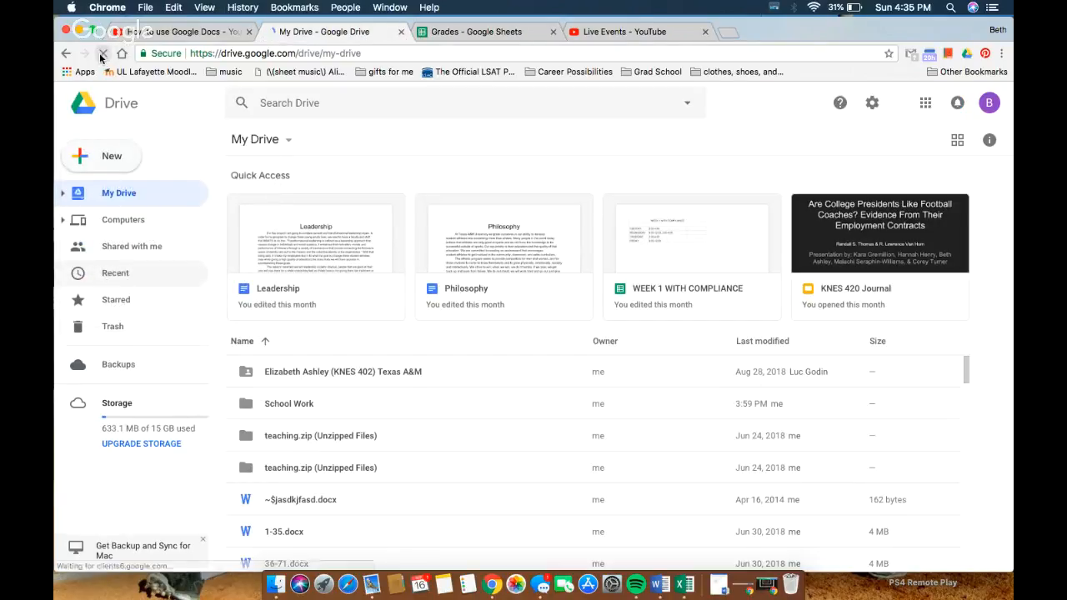
{"action": "left_click", "coordinate": [102, 53]}
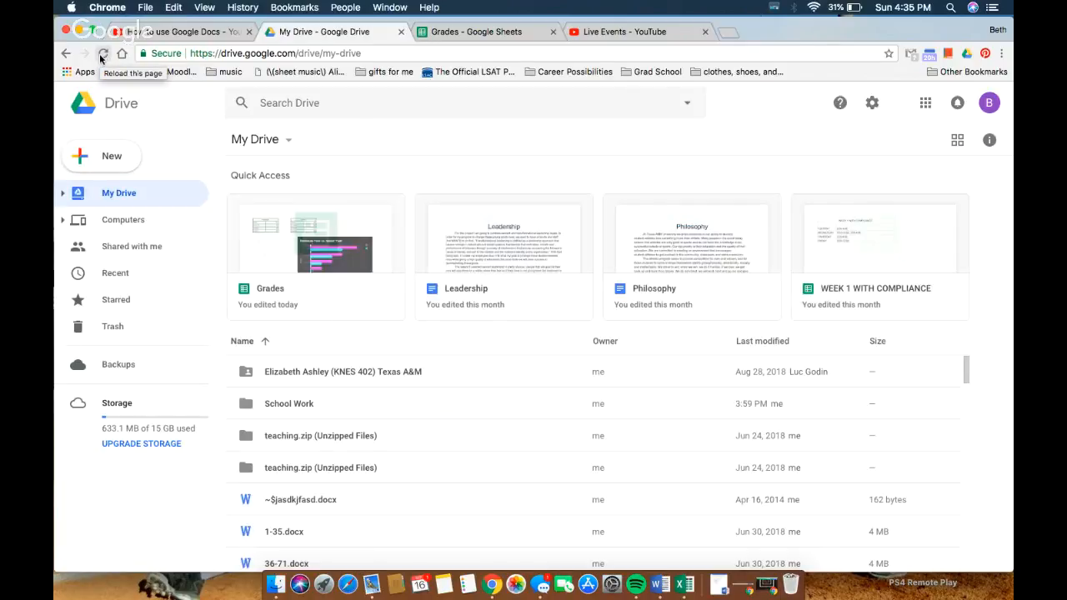
{"action": "left_click", "coordinate": [498, 32]}
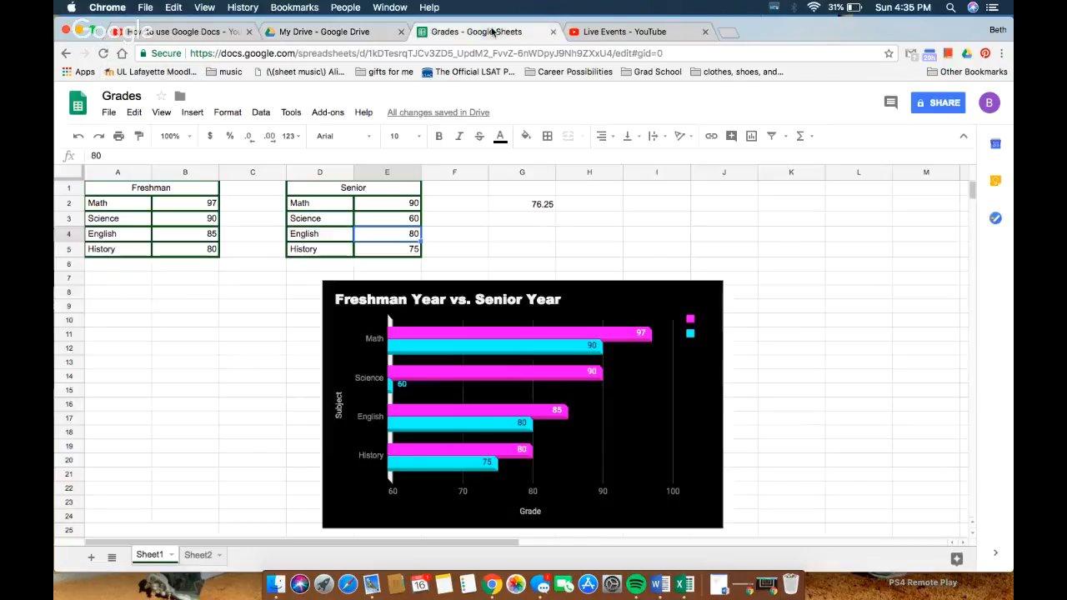
Review the spreadsheet's sharing options, including the advanced sharing settings, and close them without inviting anyone.
{"action": "left_click", "coordinate": [938, 106]}
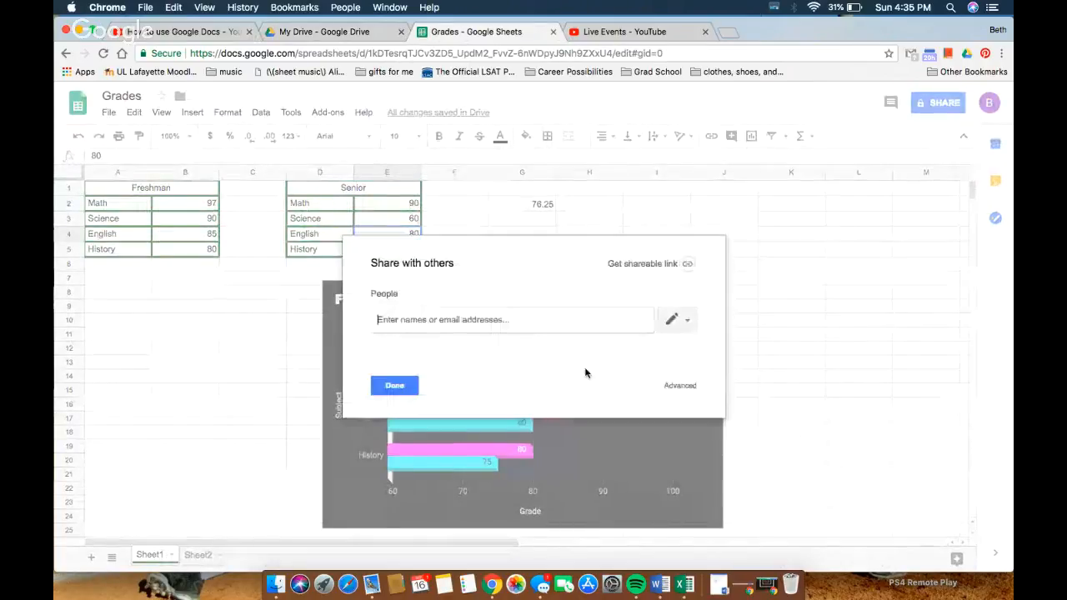
{"action": "left_click", "coordinate": [680, 386]}
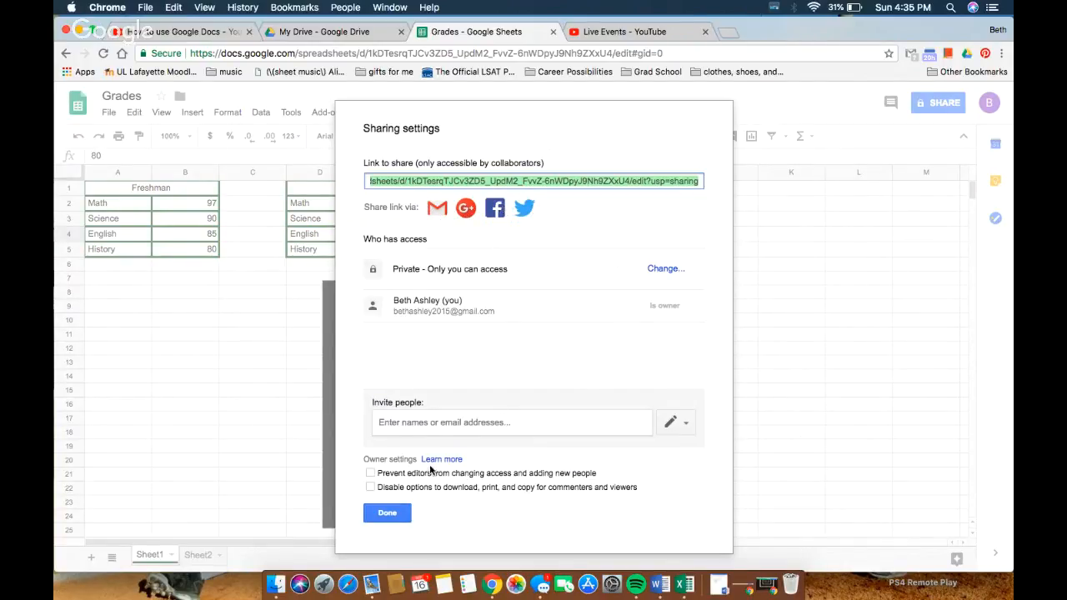
{"action": "left_click", "coordinate": [383, 512]}
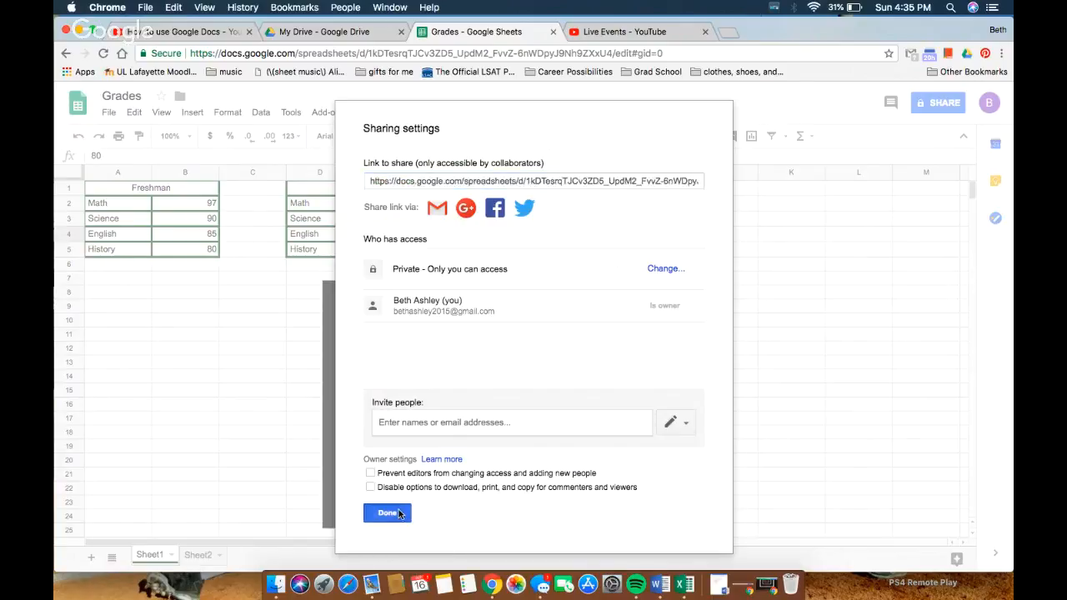